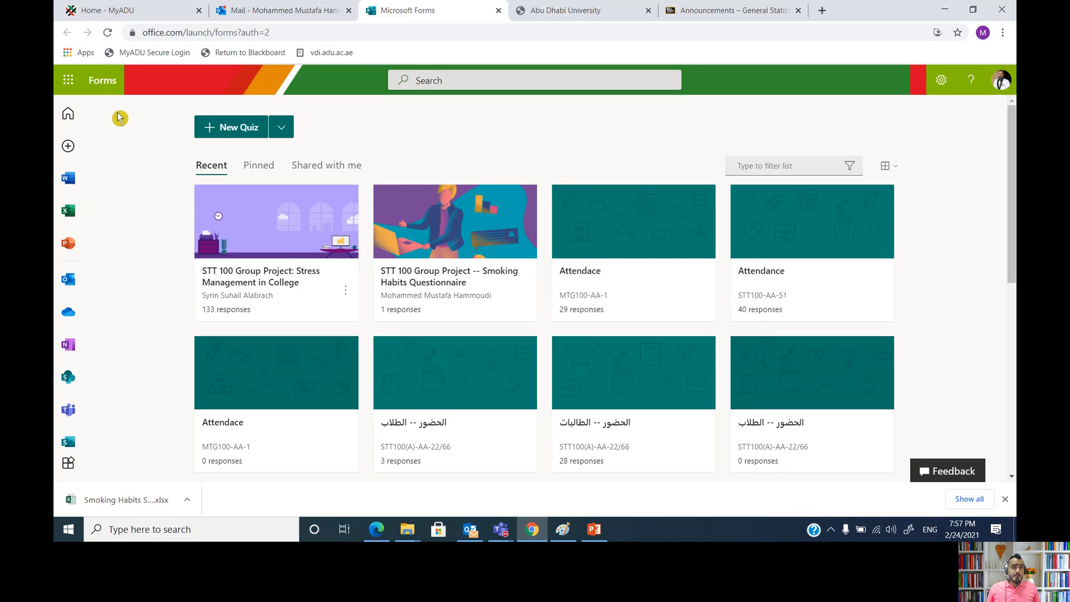
# Step: Switch to the Outlook mail page and open Forms from there in a new browser tab
pyautogui.click(274, 12)
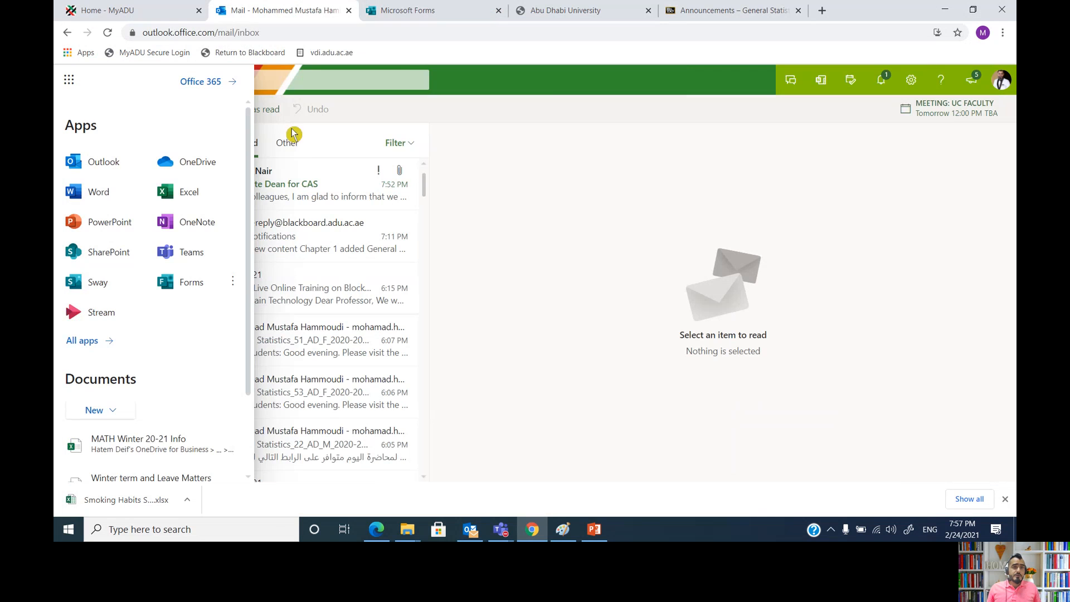
pyautogui.click(534, 70)
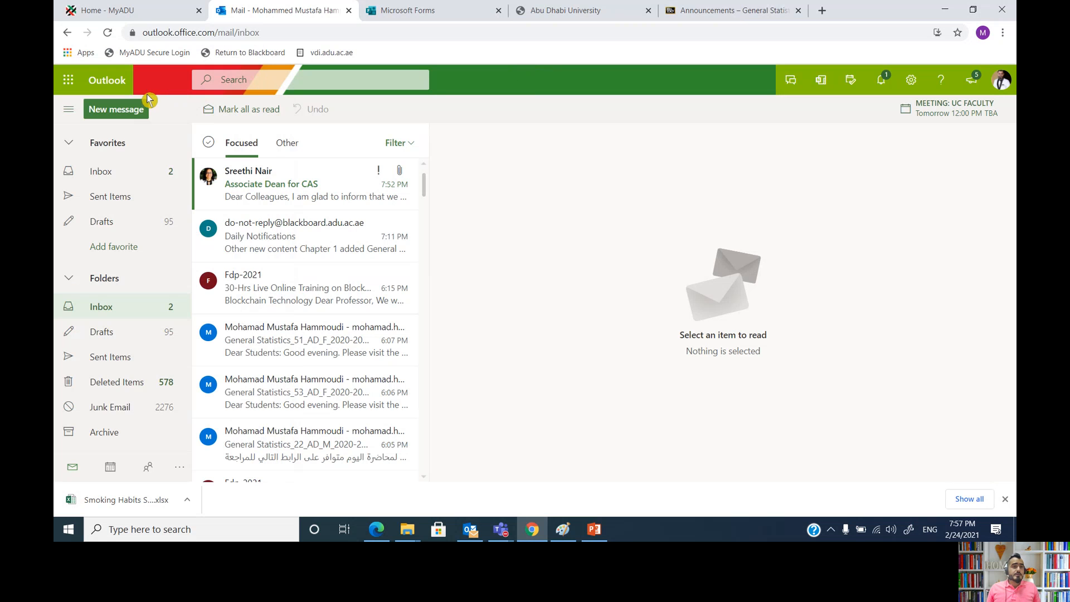
pyautogui.click(69, 81)
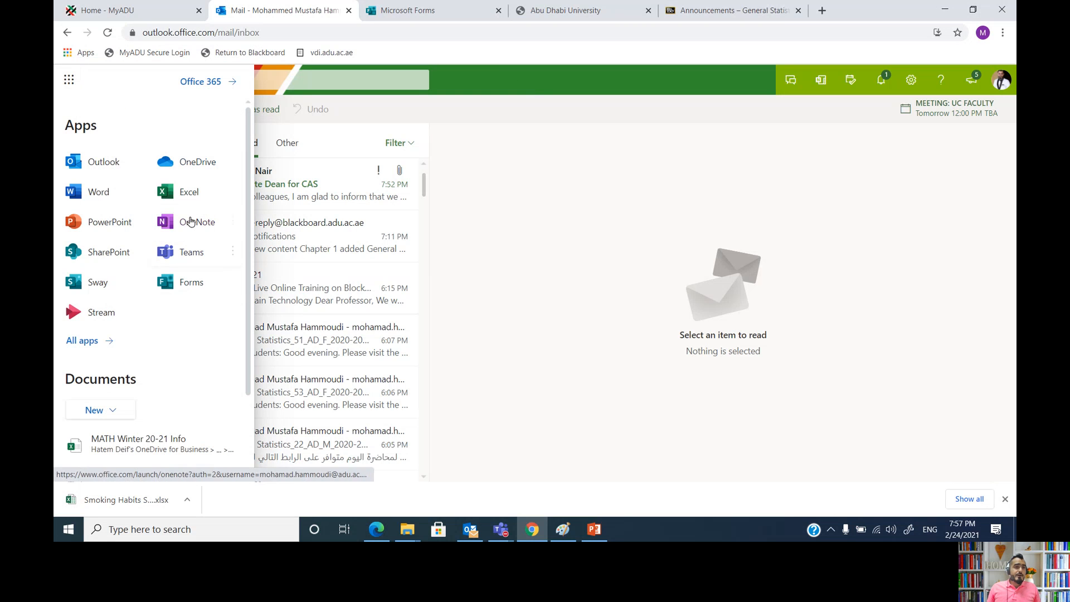
pyautogui.rightClick(197, 286)
pyautogui.click(249, 309)
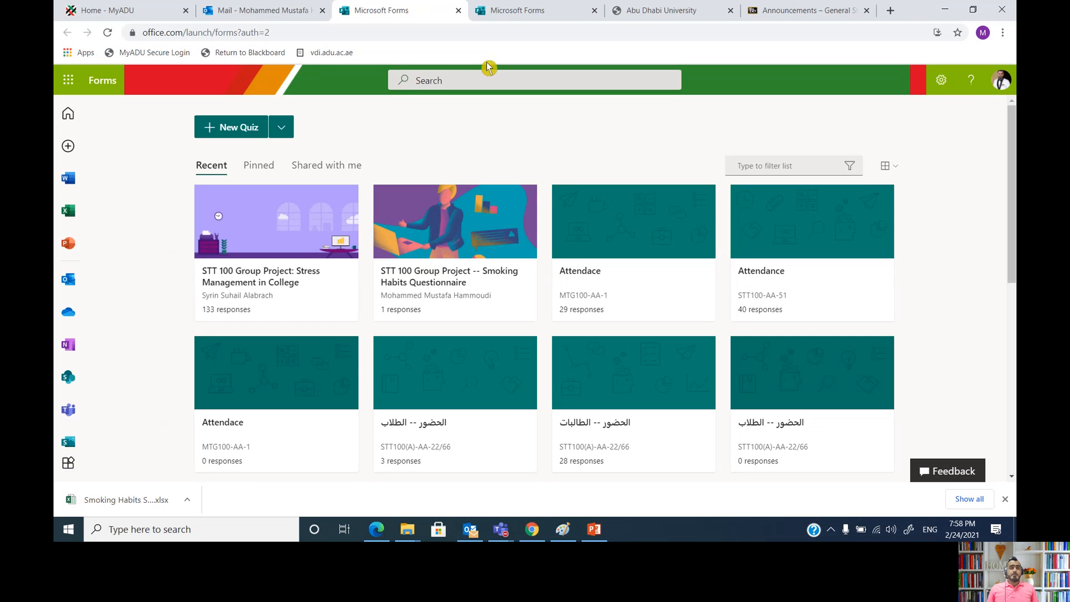
# Step: Create a new blank form, not a quiz, and title it "Smoking Habits Survey Questionnaire"
pyautogui.click(283, 132)
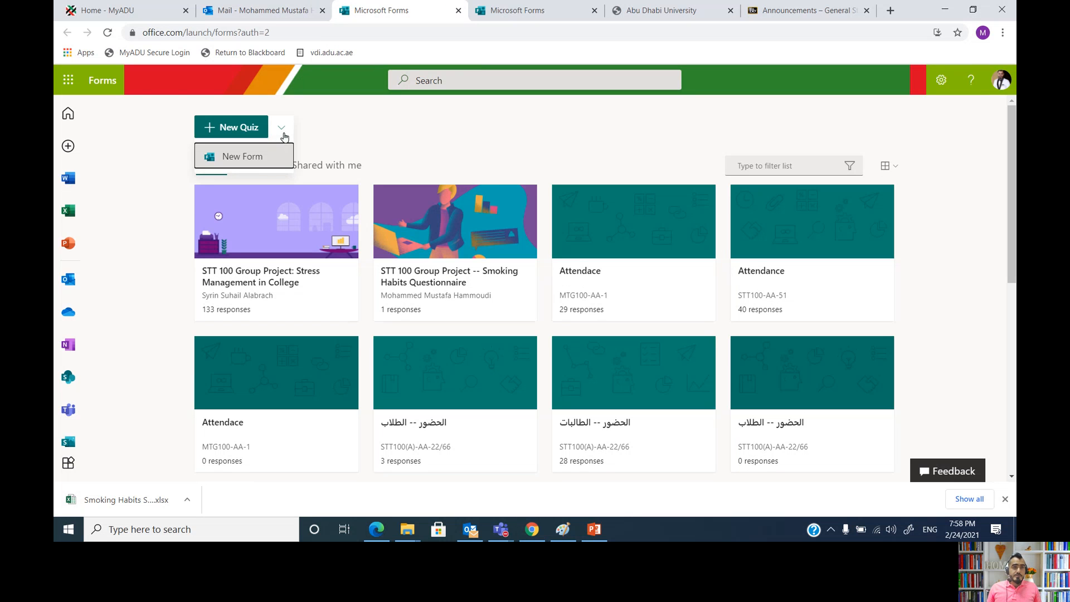
pyautogui.click(243, 164)
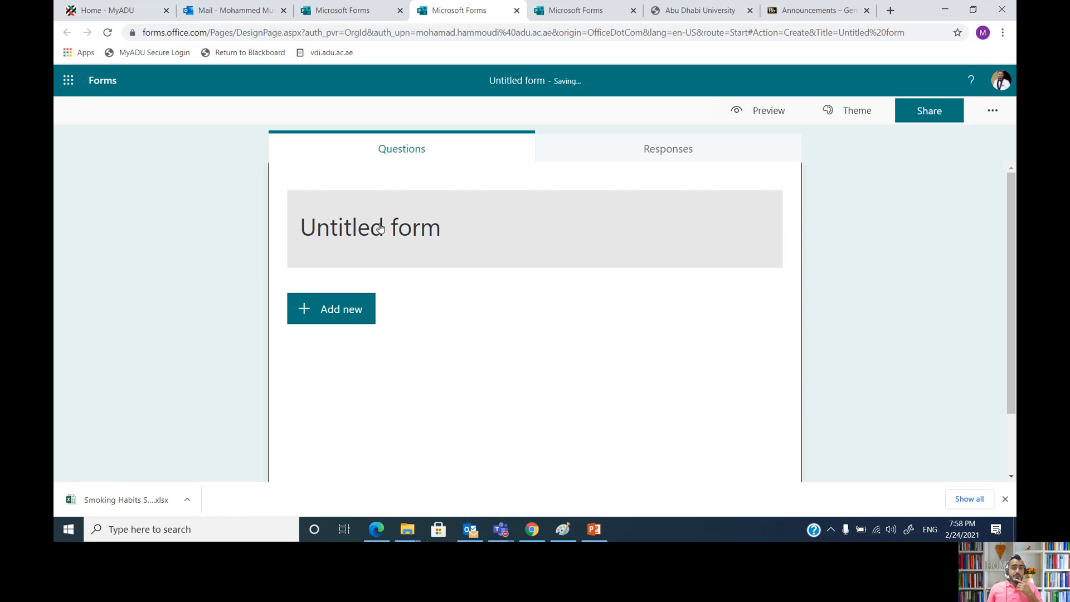
pyautogui.click(406, 231)
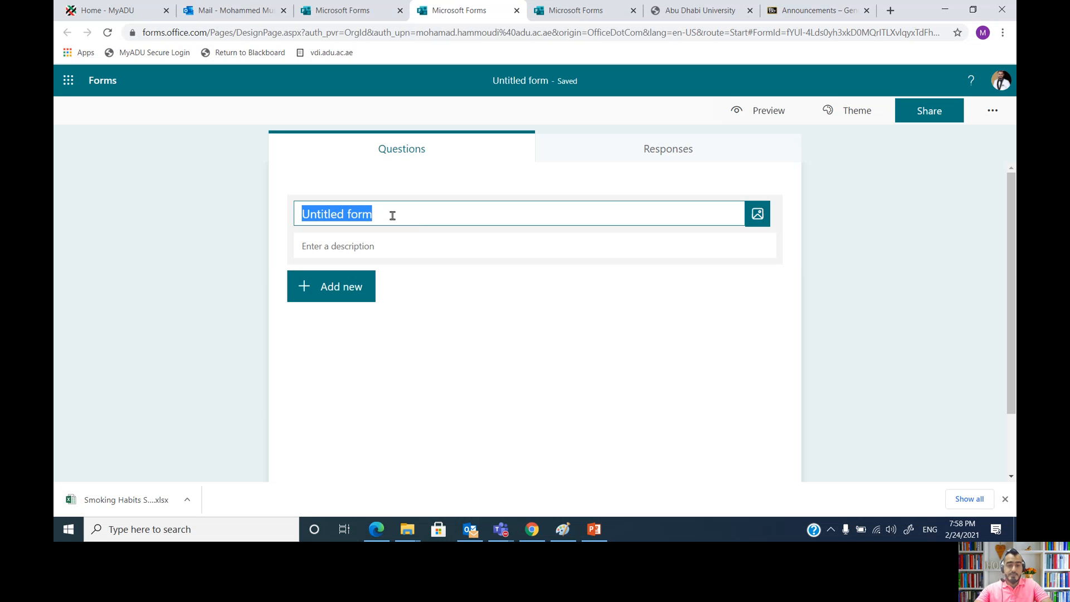
pyautogui.write('Smo')
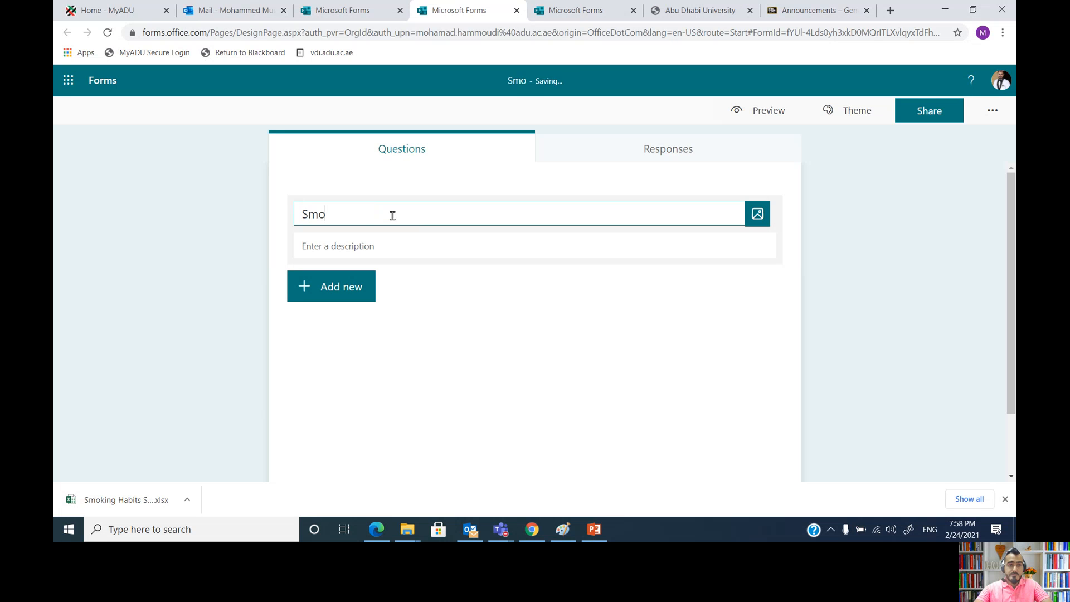
pyautogui.write('king Habit')
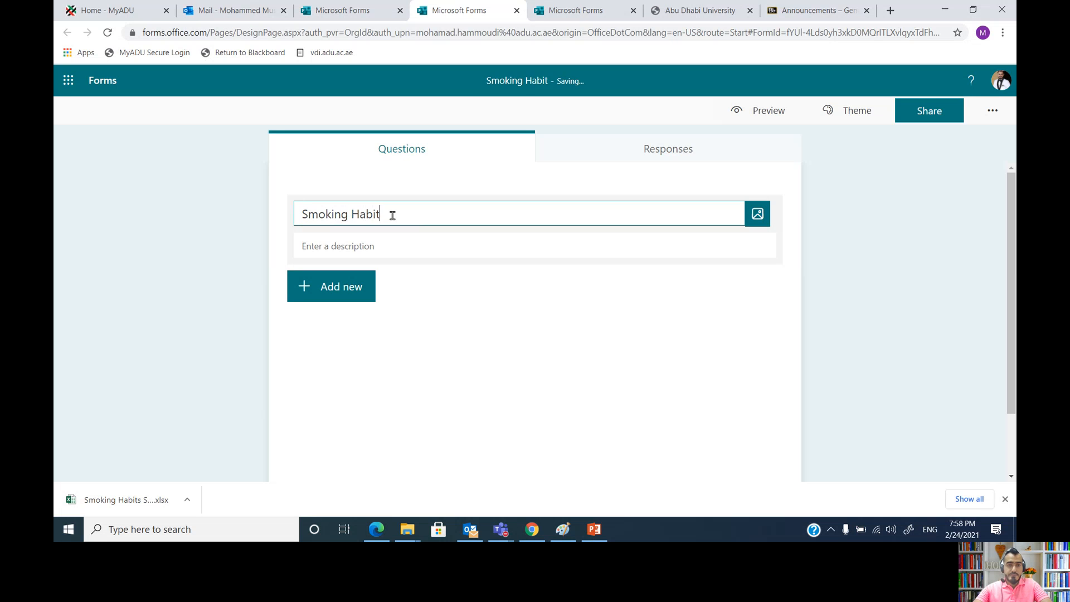
pyautogui.write('s Survey Questio')
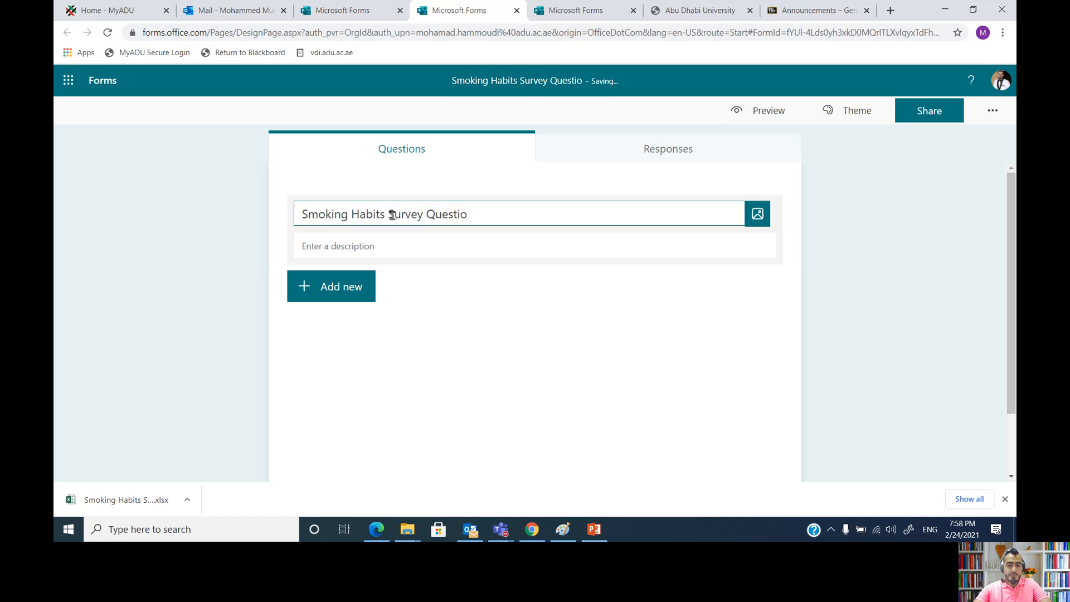
pyautogui.write('nnaire')
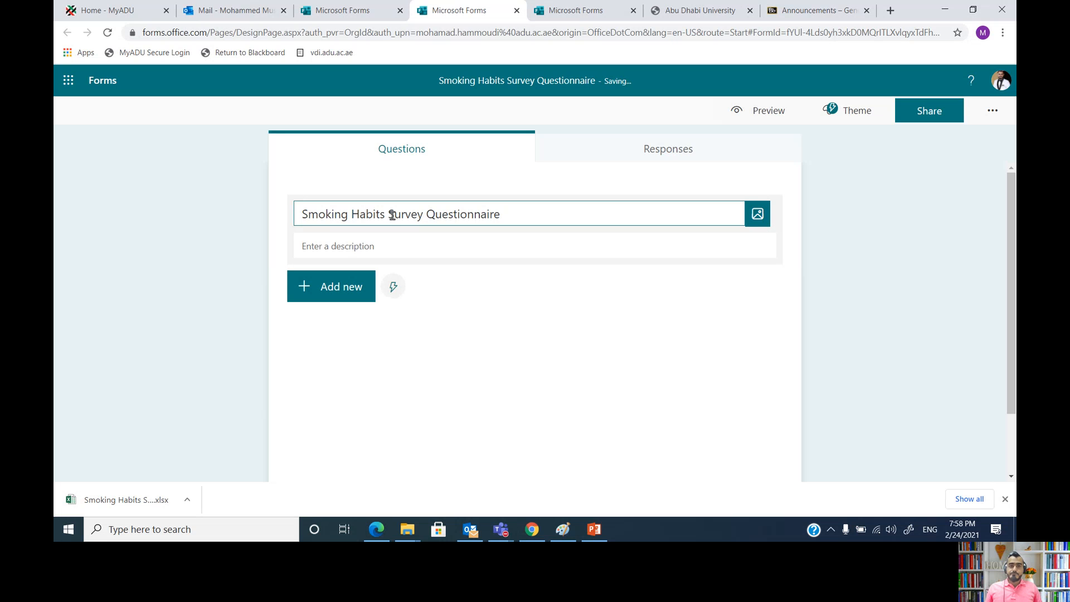
# Step: Add the form description "Please spend few minutes to complete this survey on smoking habits. Your responses will be kept confidential."
pyautogui.click(359, 236)
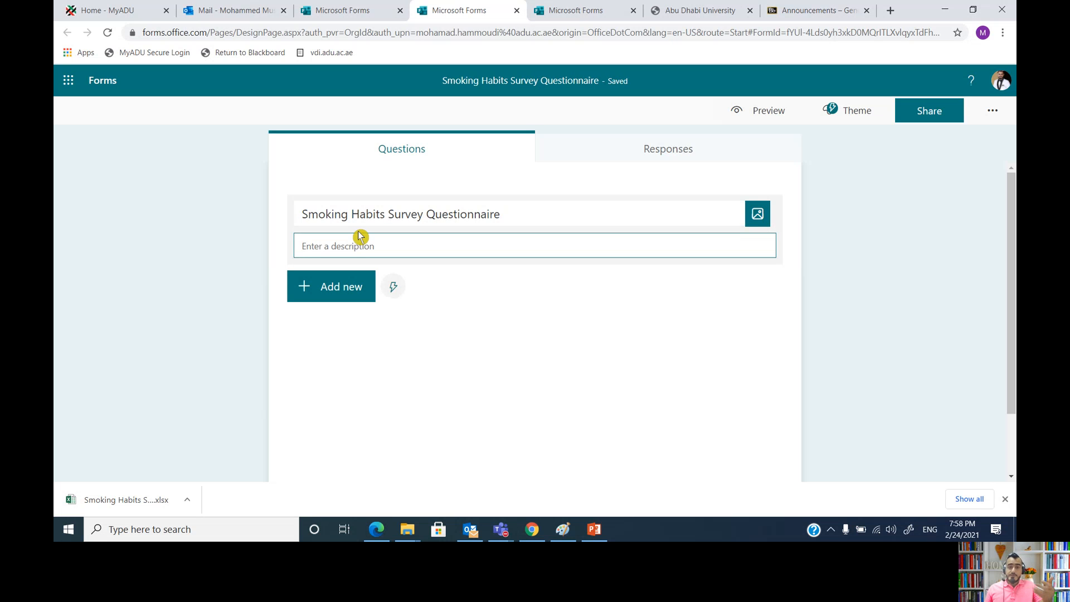
pyautogui.write('Please')
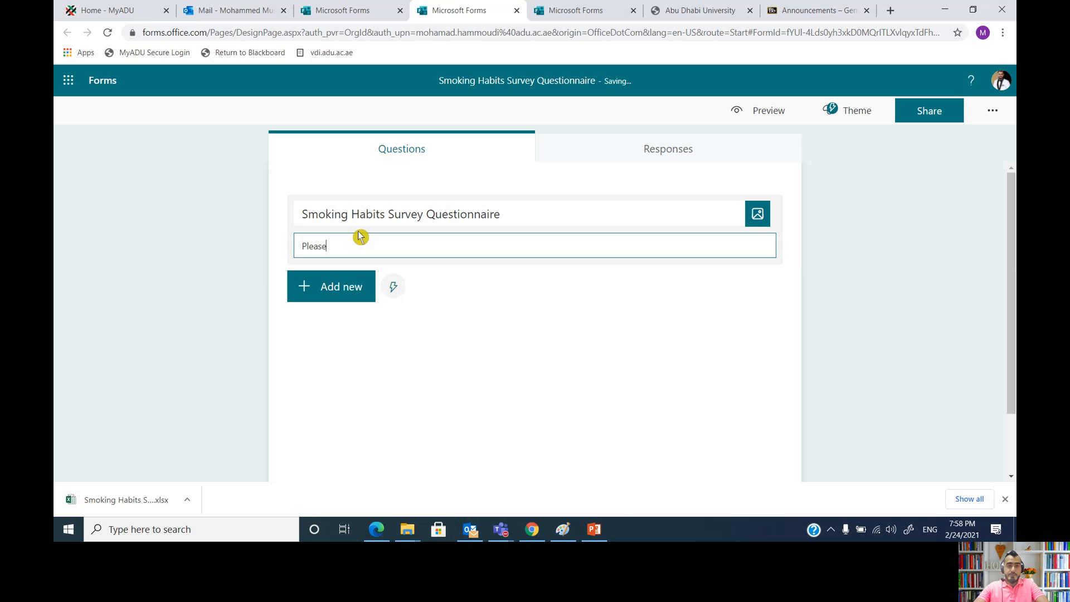
pyautogui.write(' spend few minutes')
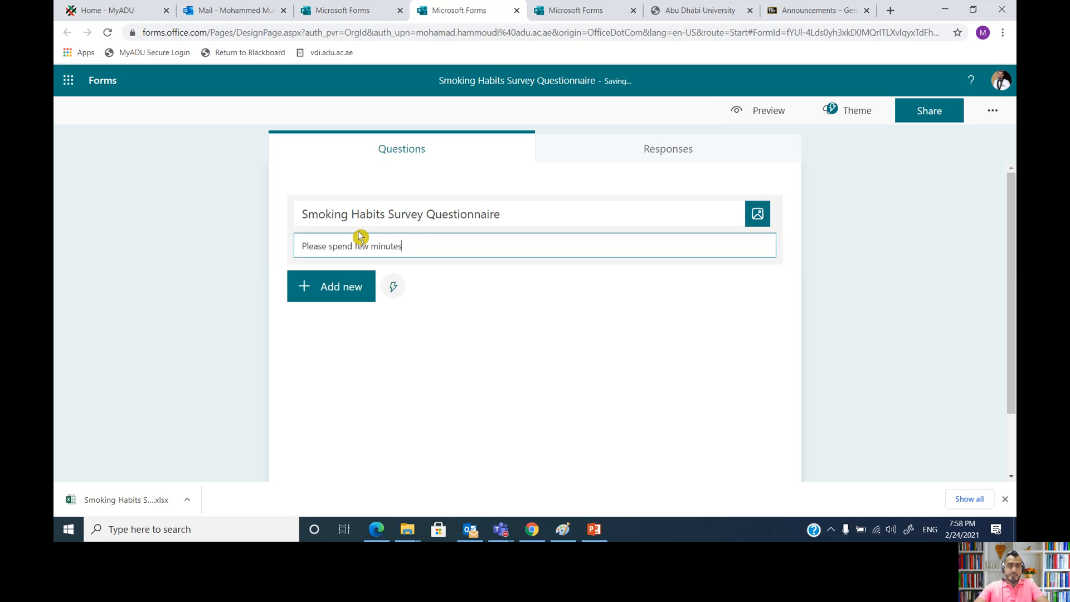
pyautogui.write(' to complete this survey')
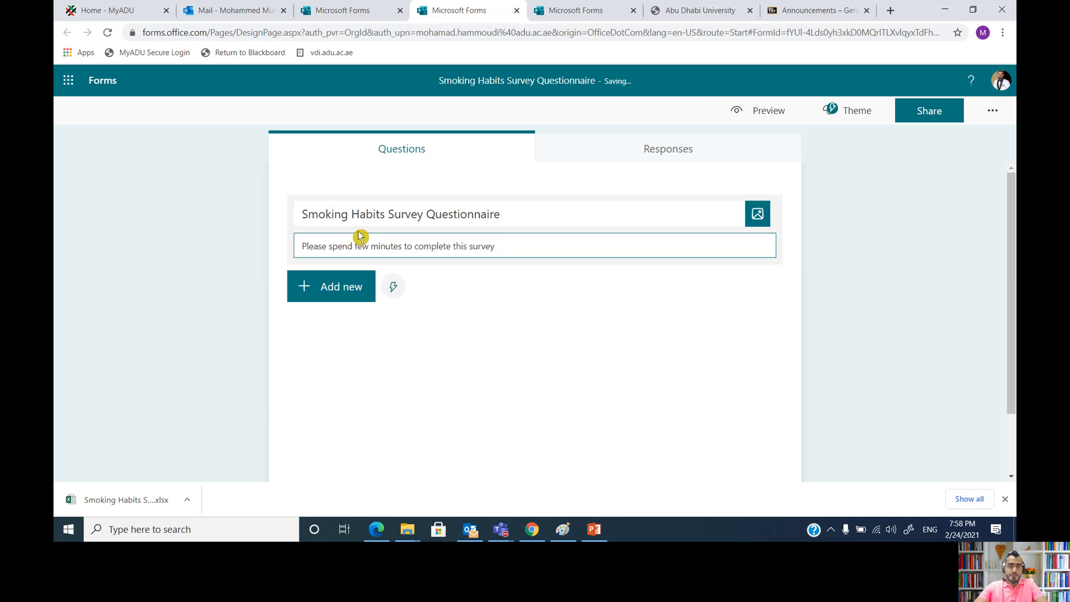
pyautogui.write(' on smoking habits')
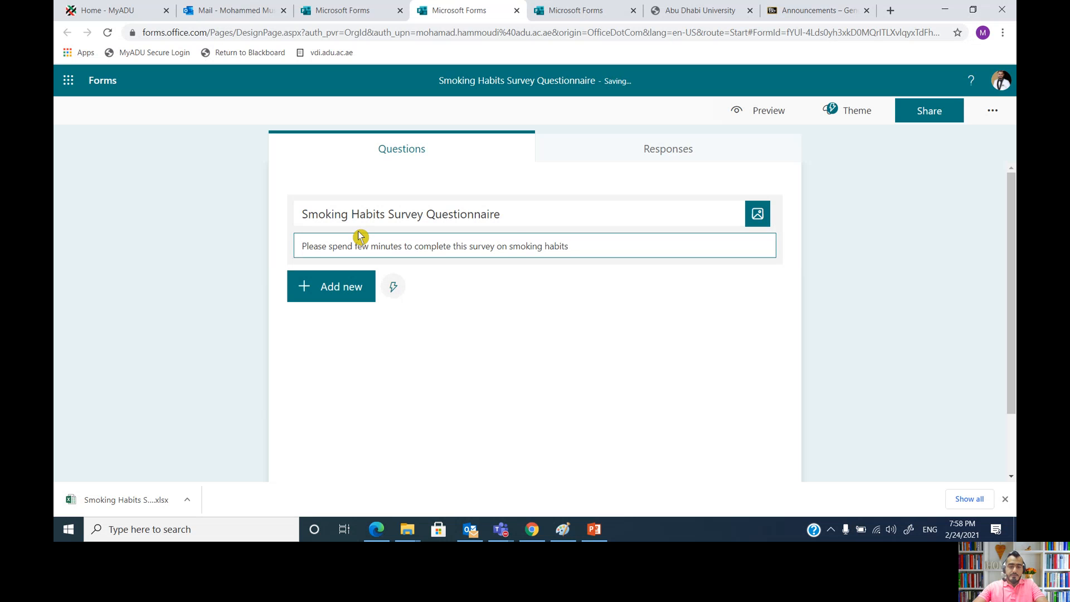
pyautogui.write('. Your responses will be kept con')
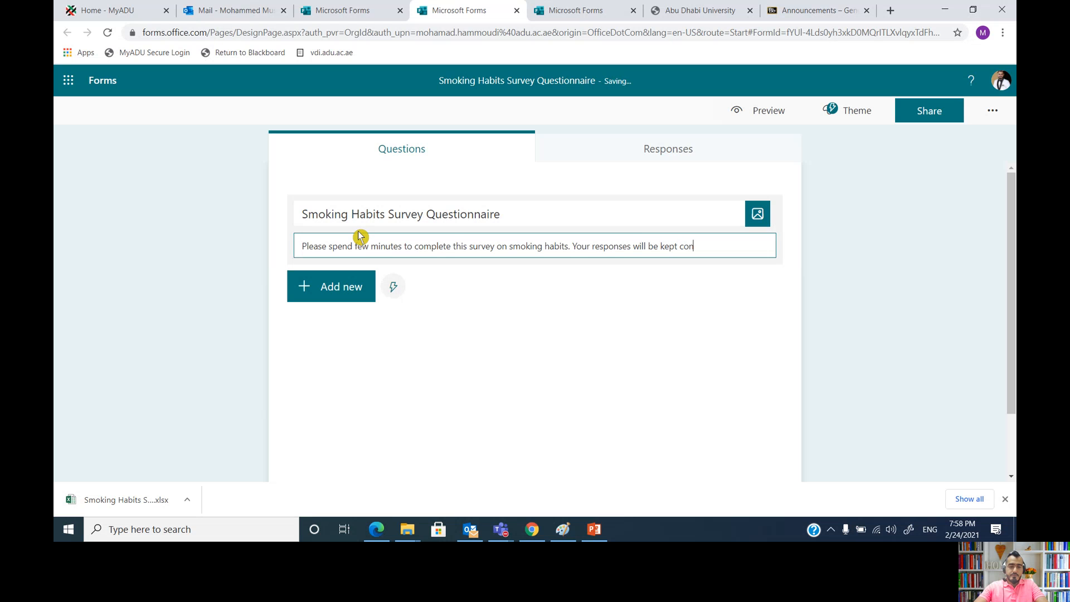
pyautogui.write('fidential')
pyautogui.click(549, 211)
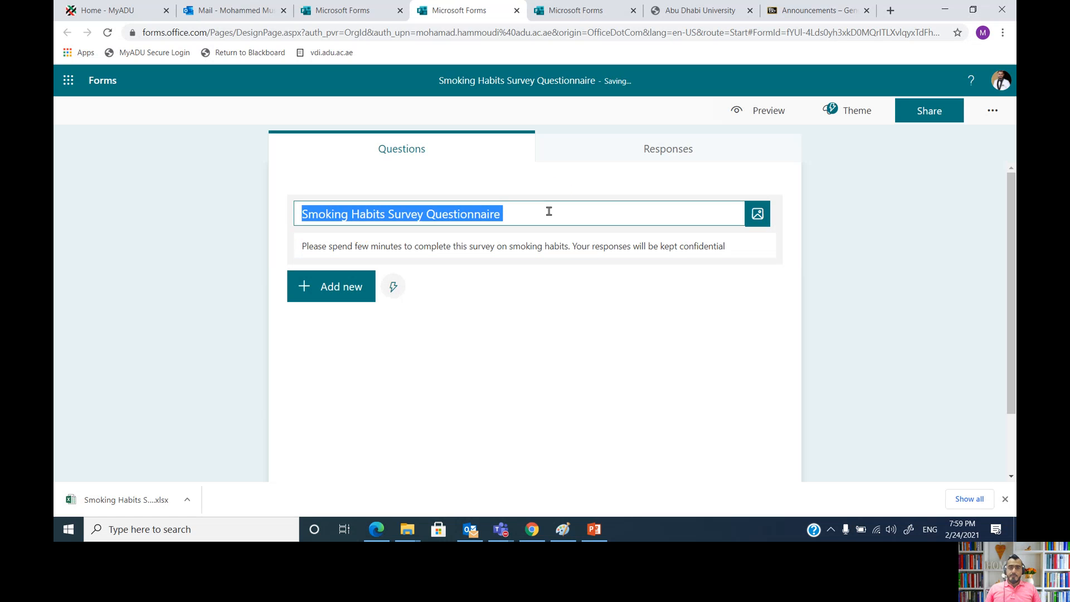
pyautogui.click(726, 245)
pyautogui.click(726, 247)
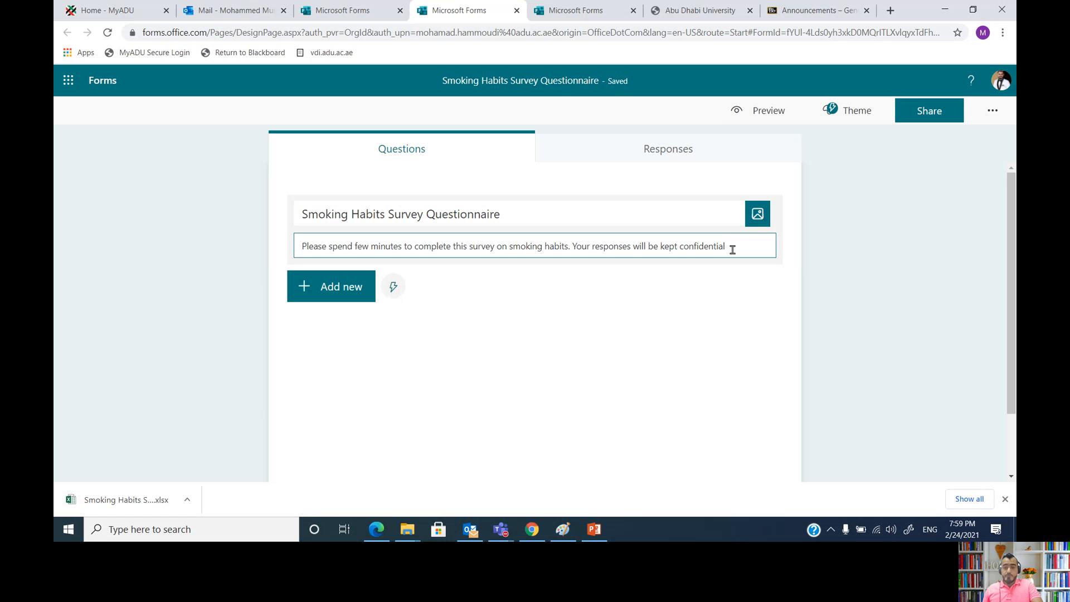
pyautogui.write('.')
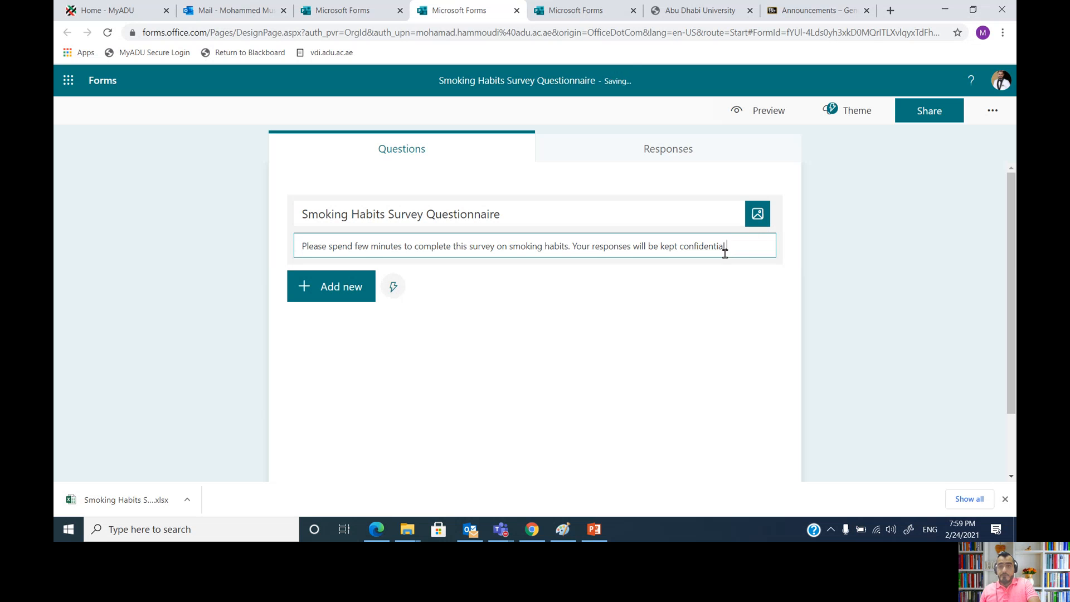
# Step: Search Bing images for "smoking" to find a picture for the form's title
pyautogui.click(758, 216)
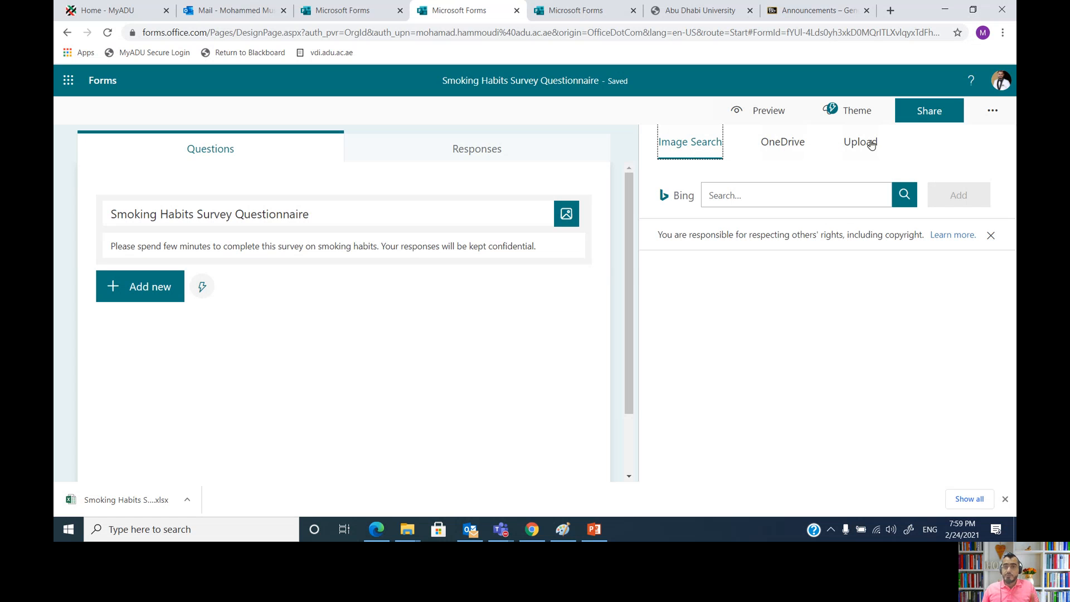
pyautogui.click(739, 195)
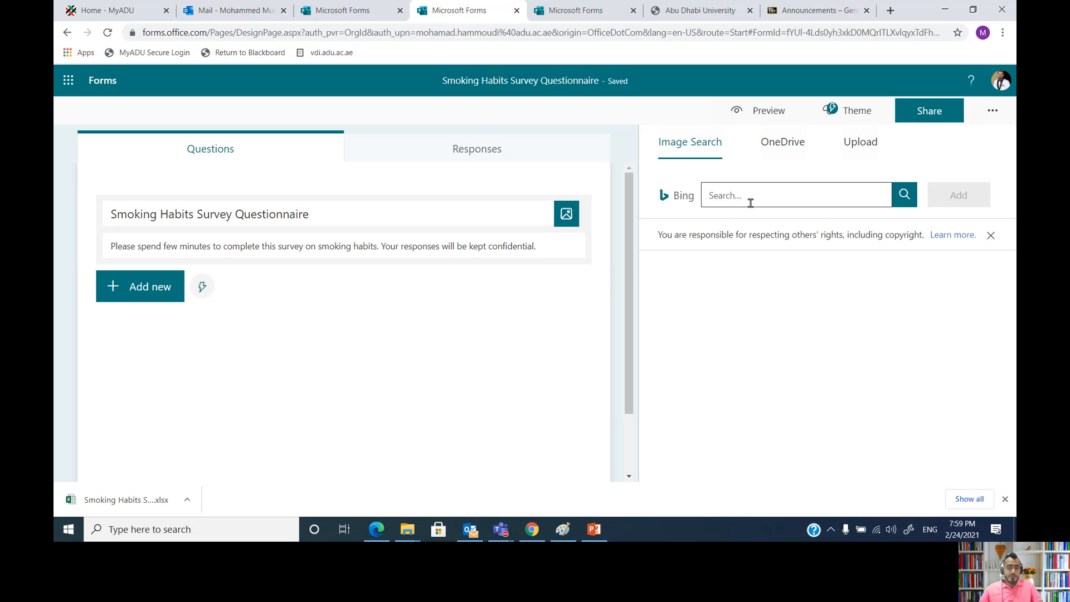
pyautogui.write('smoking')
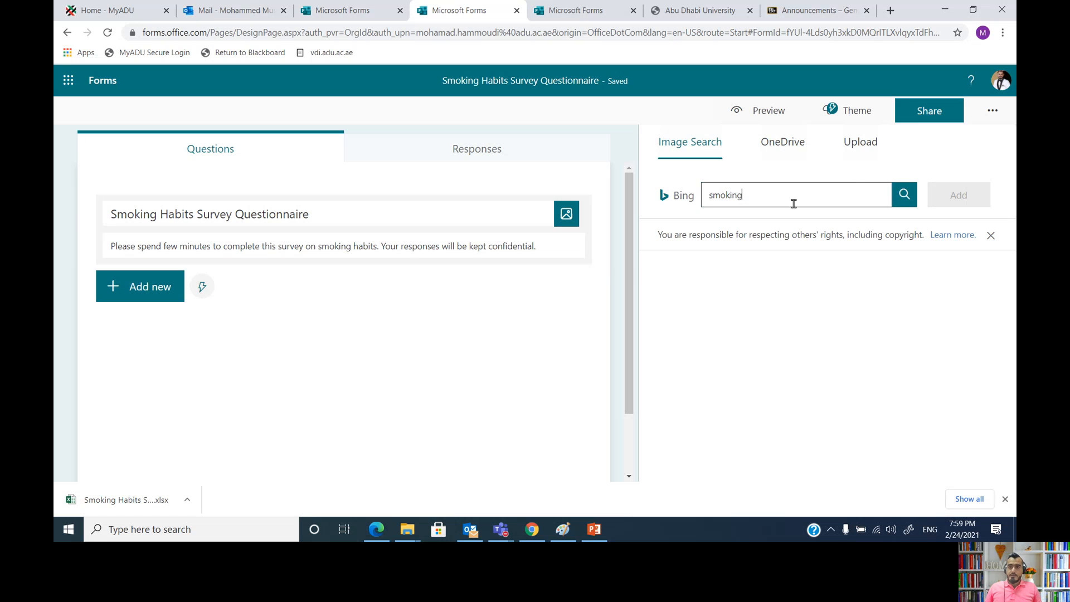
pyautogui.click(903, 194)
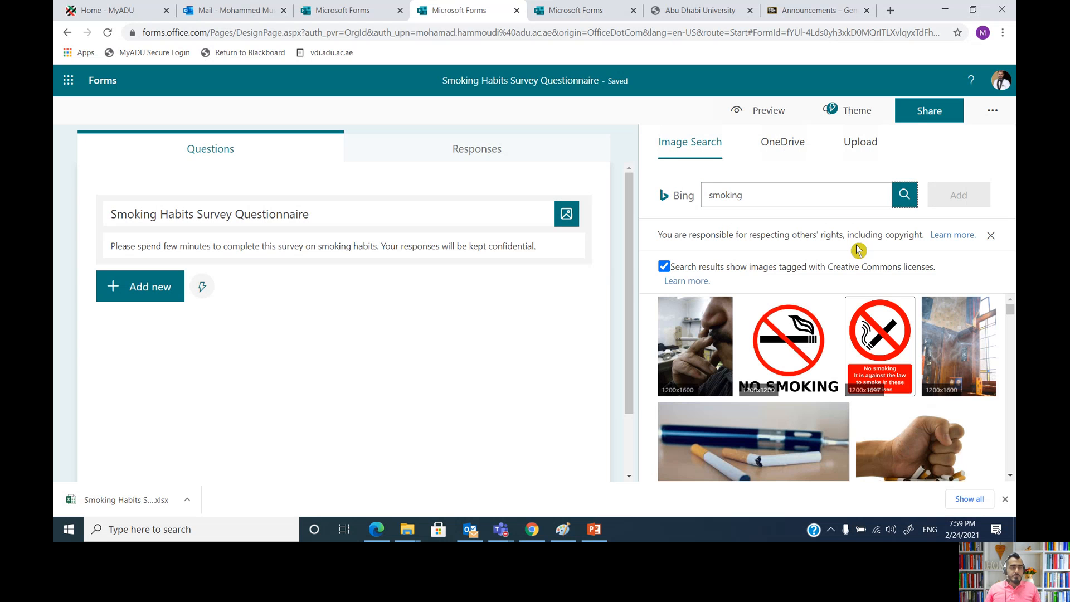
# Step: Insert the 900x600 photo of a hand holding a lit cigarette as the form's title image
pyautogui.scroll(-1, 925, 334)
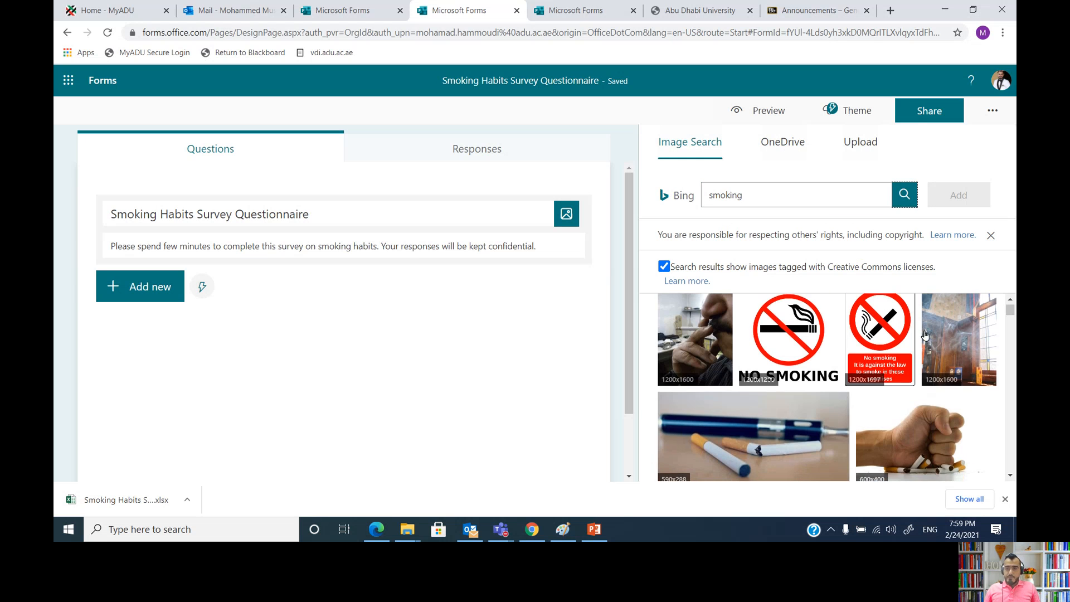
pyautogui.scroll(-1, 925, 334)
pyautogui.scroll(2, 926, 333)
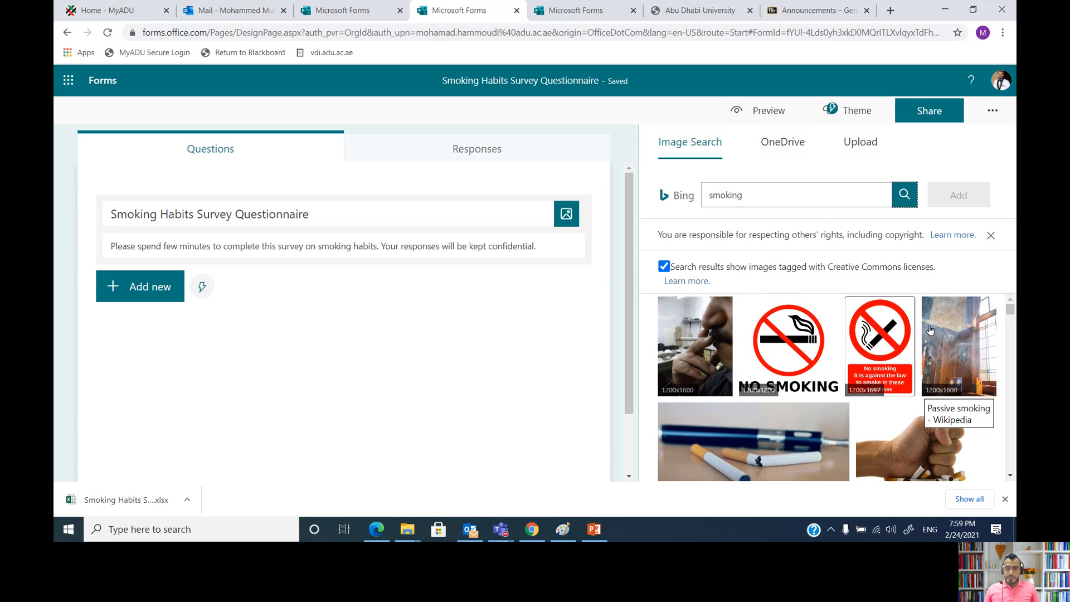
pyautogui.scroll(-3, 929, 329)
pyautogui.scroll(-3, 929, 329)
pyautogui.scroll(4, 929, 330)
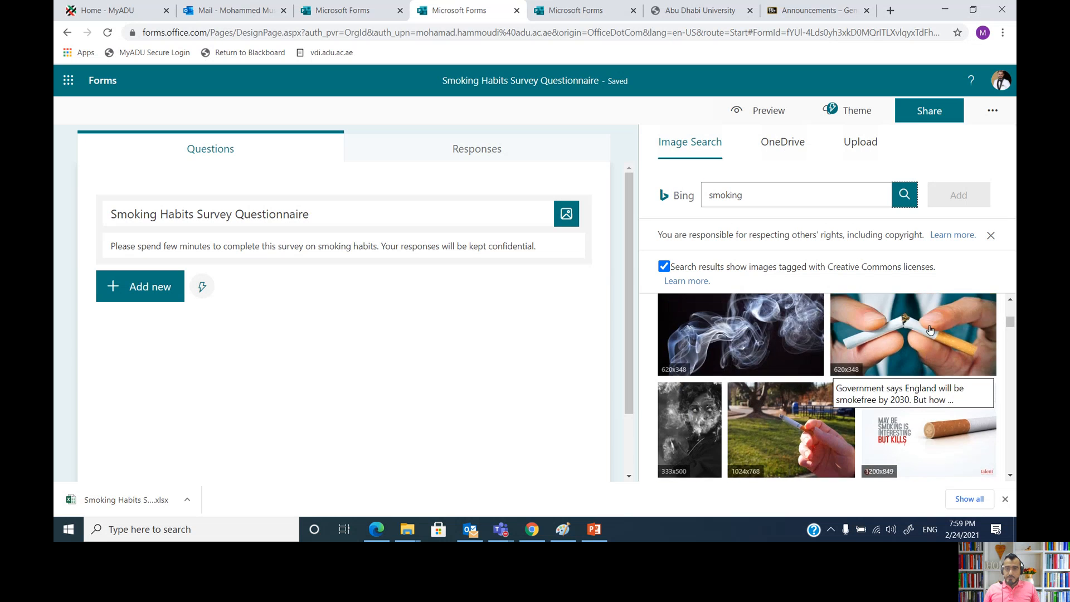
pyautogui.scroll(1, 929, 329)
pyautogui.scroll(-2, 928, 331)
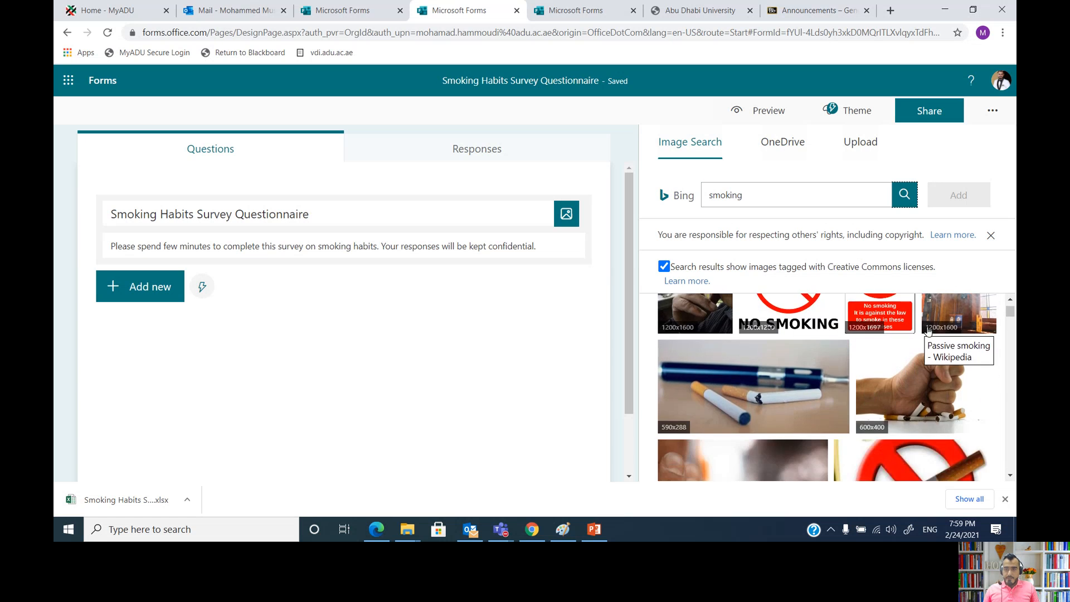
pyautogui.scroll(-1, 928, 331)
pyautogui.click(750, 384)
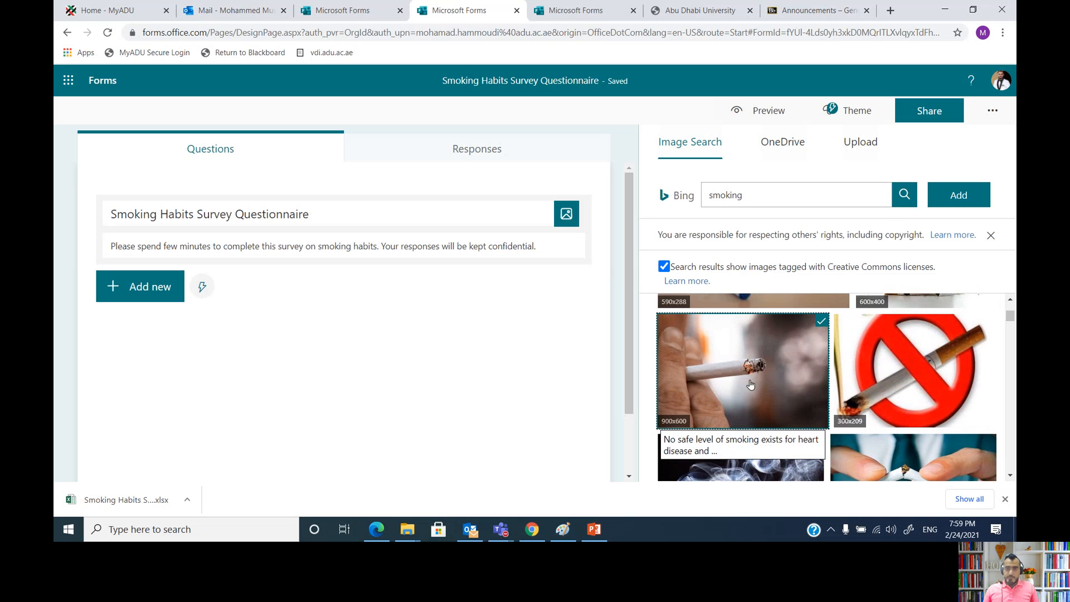
pyautogui.click(958, 194)
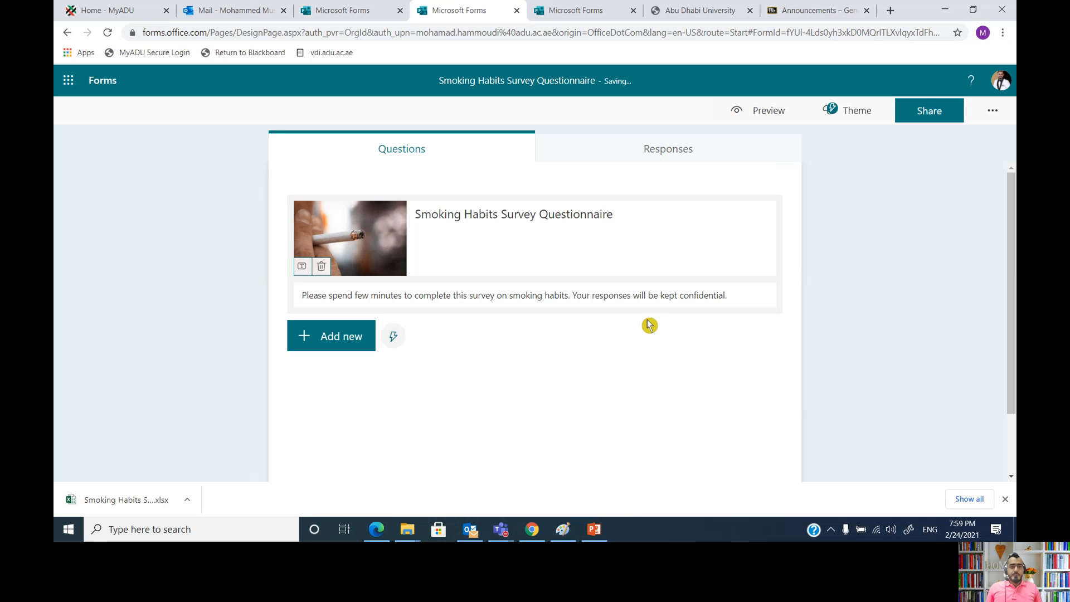
# Step: Switch to the Phase I presentation in PowerPoint, check the survey questions on slide 2, and return to the form
pyautogui.moveTo(594, 529)
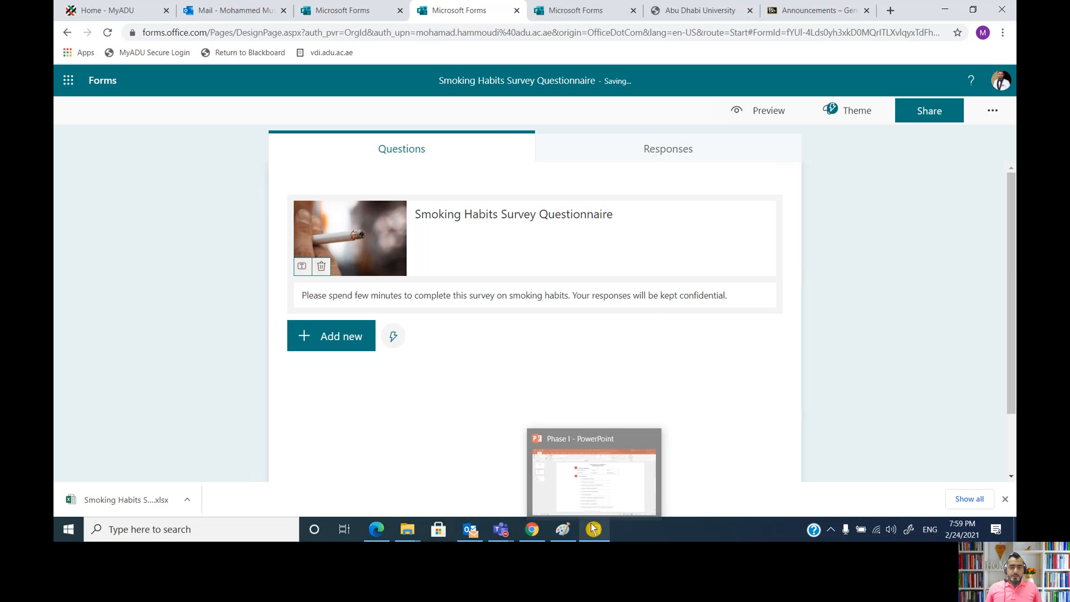
pyautogui.moveTo(593, 493)
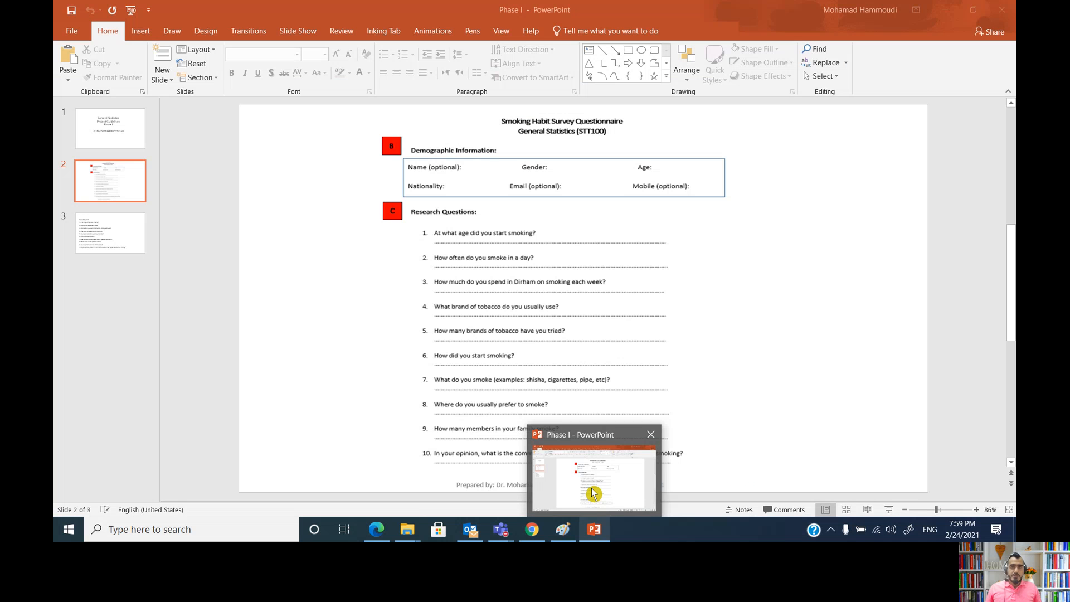
pyautogui.click(593, 493)
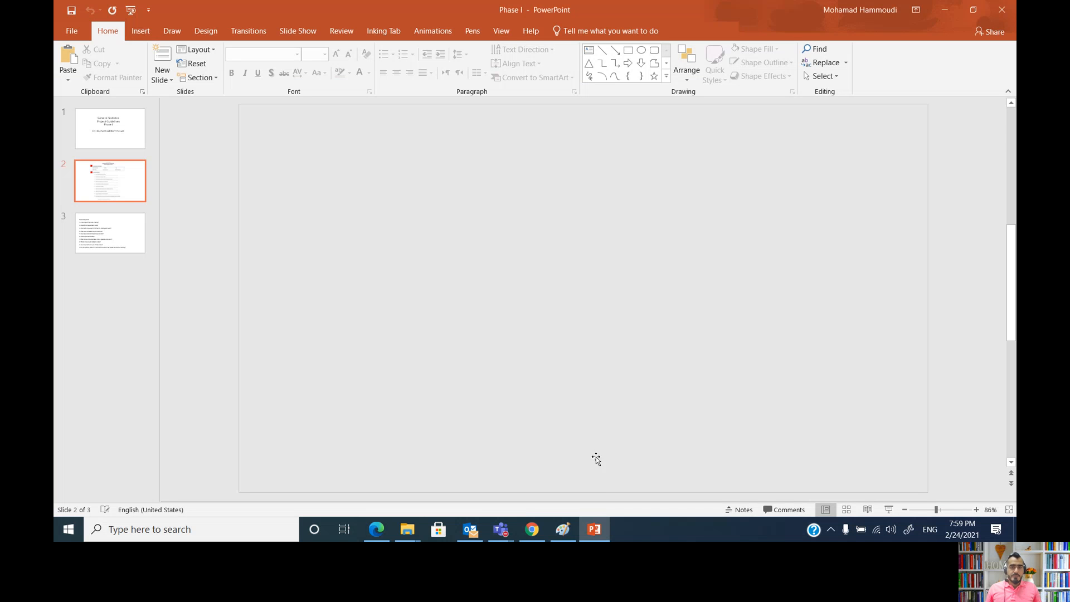
pyautogui.click(955, 15)
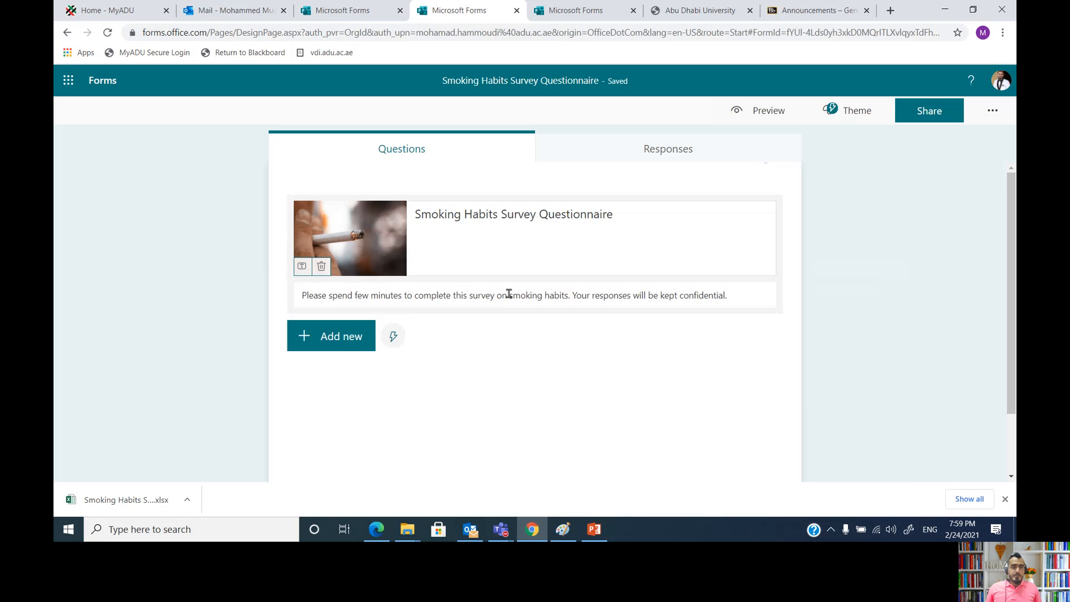
# Step: Add a choice question titled "Gender" as the first question of the form
pyautogui.click(338, 340)
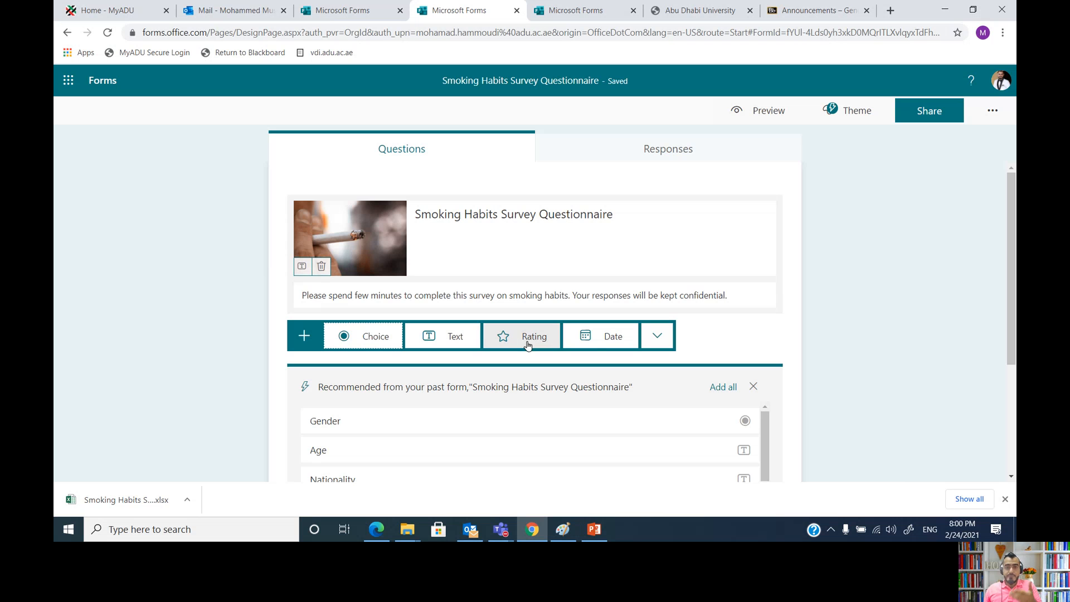
pyautogui.click(660, 340)
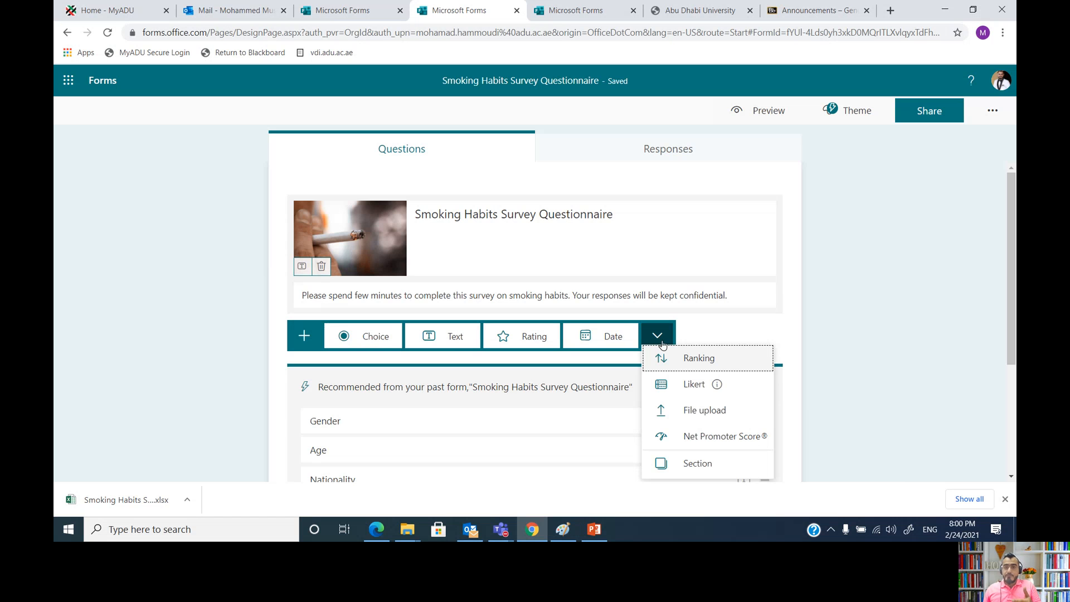
pyautogui.moveTo(690, 396)
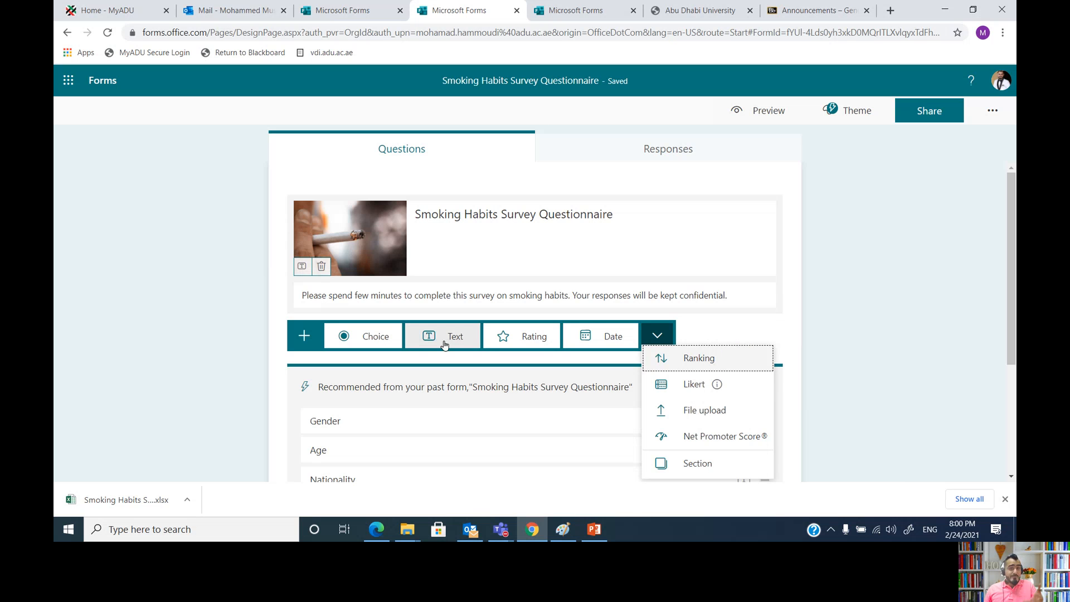
pyautogui.click(366, 343)
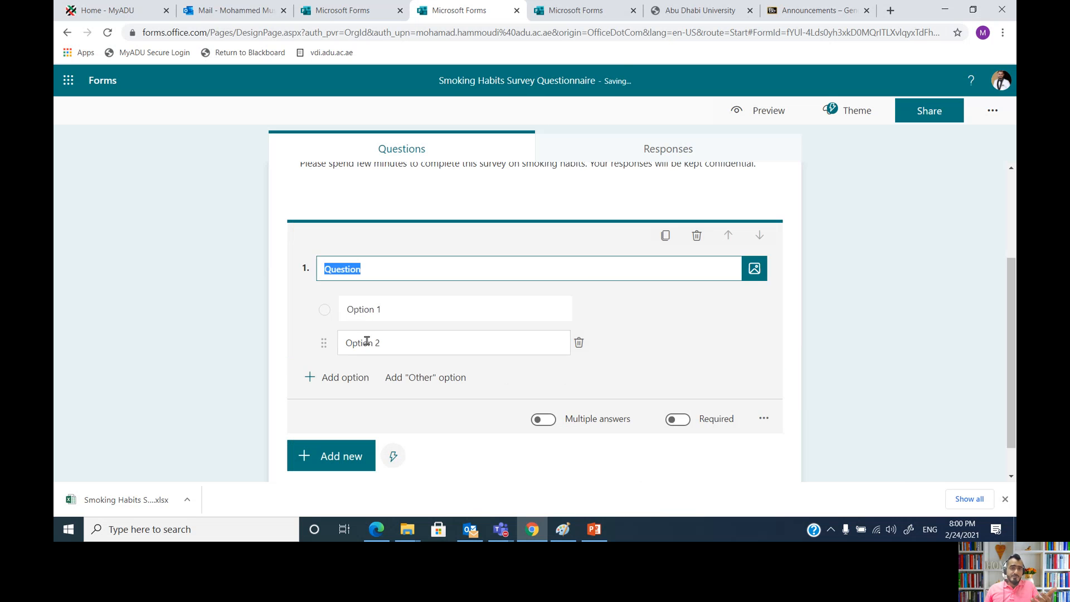
pyautogui.write('Gender')
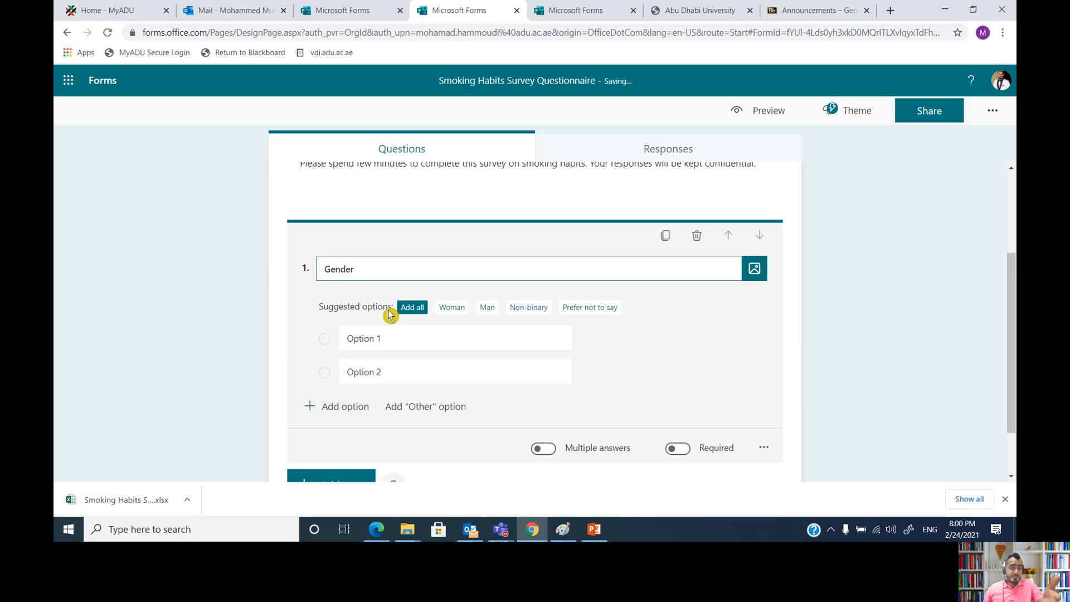
# Step: Set the Gender question's options to "Female" and "Male" and make the question required
pyautogui.click(401, 332)
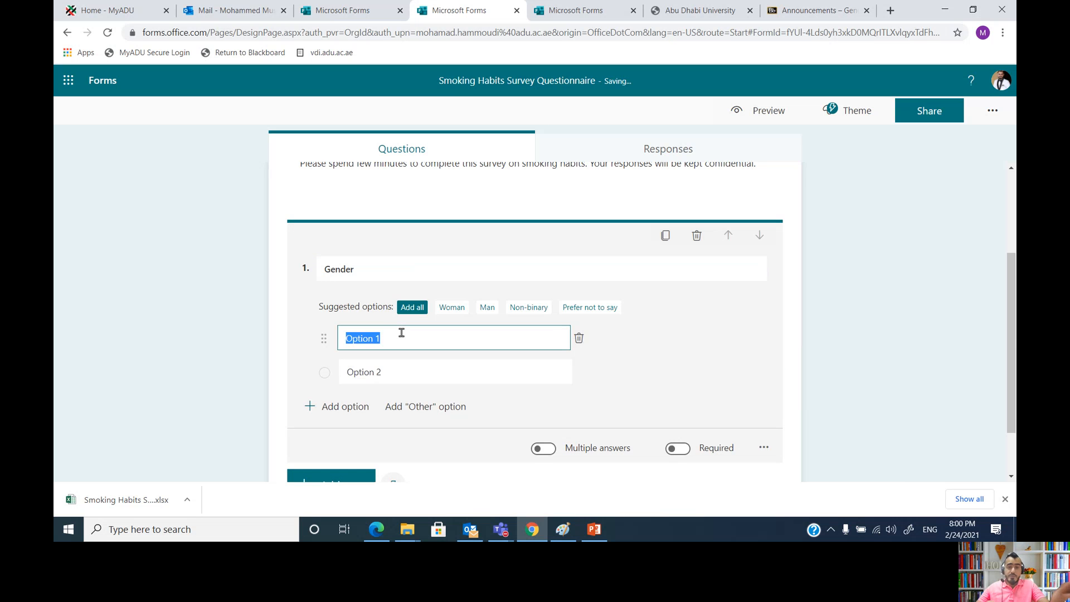
pyautogui.write('Fem')
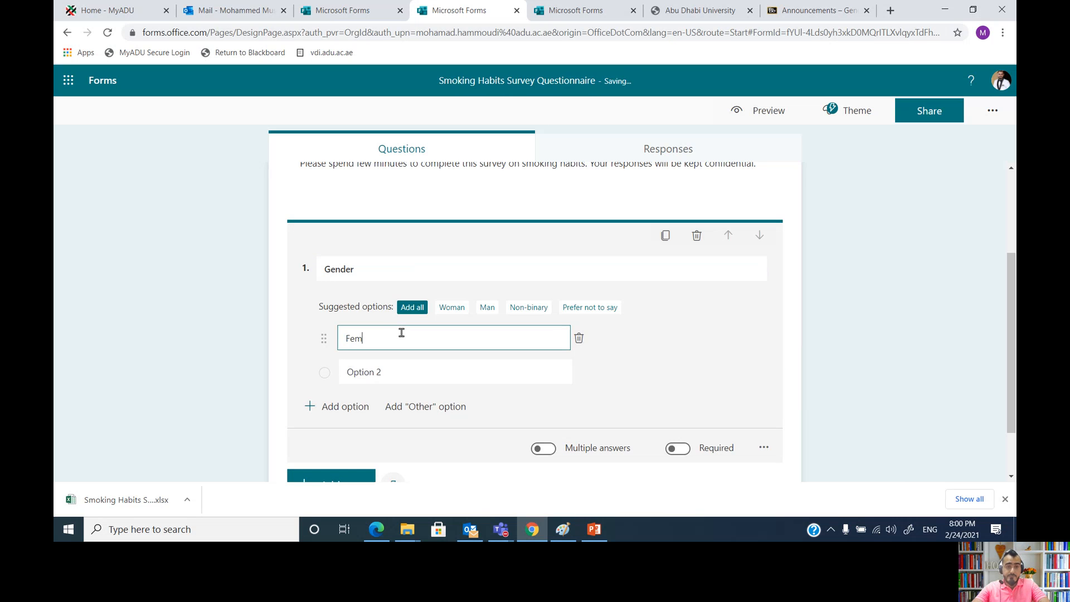
pyautogui.write('ale')
pyautogui.click(400, 365)
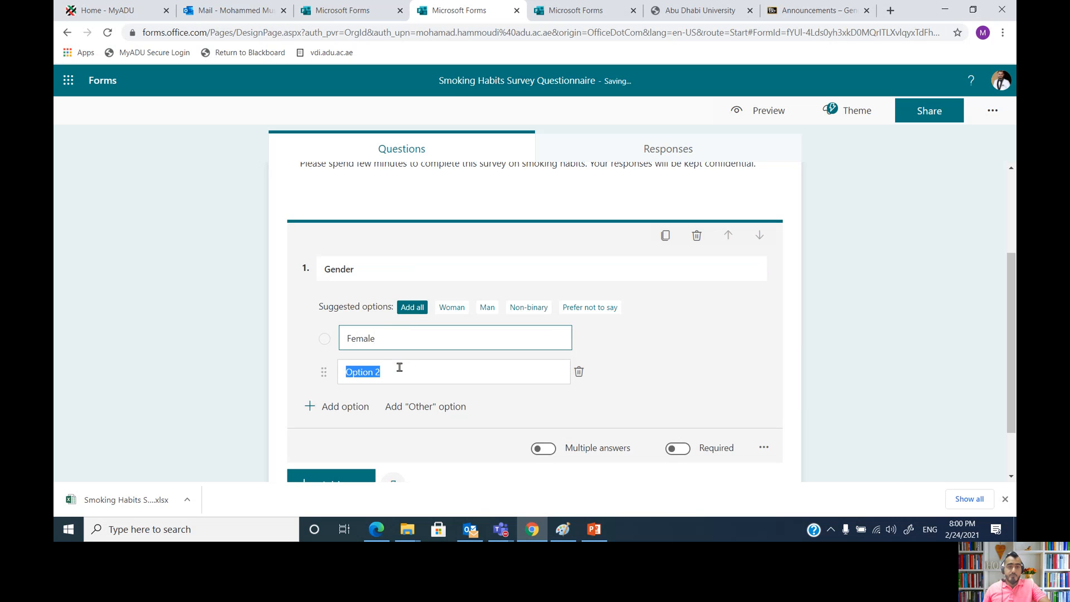
pyautogui.write('M')
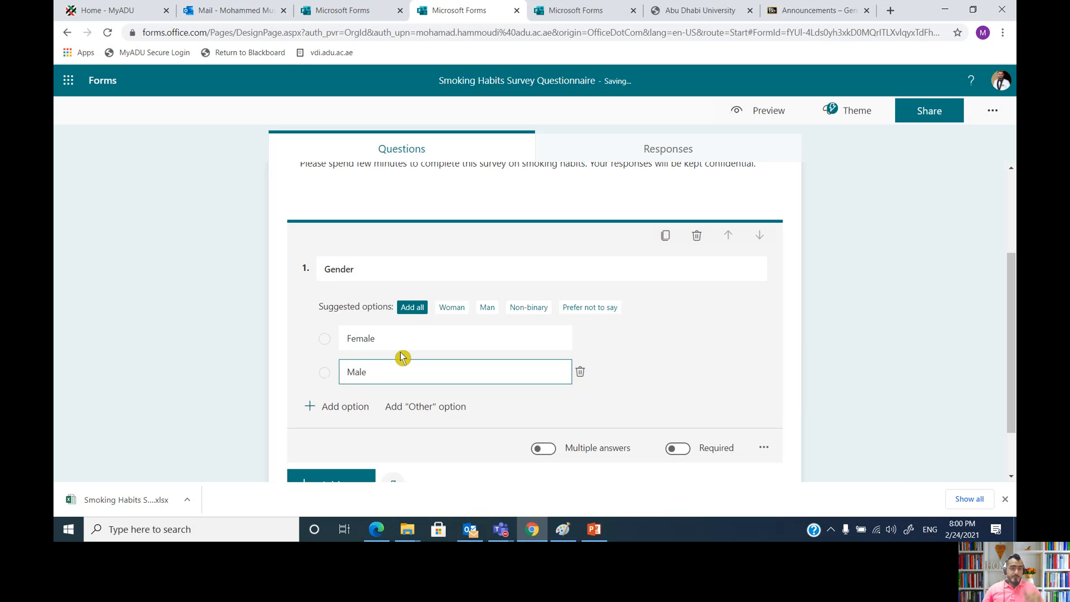
pyautogui.write('ale')
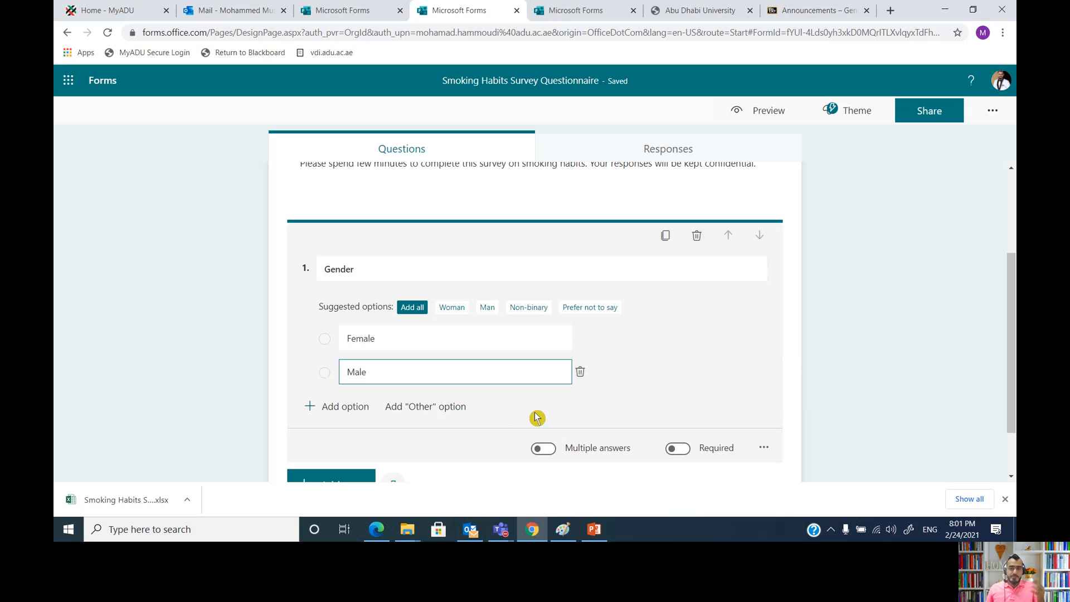
pyautogui.click(677, 452)
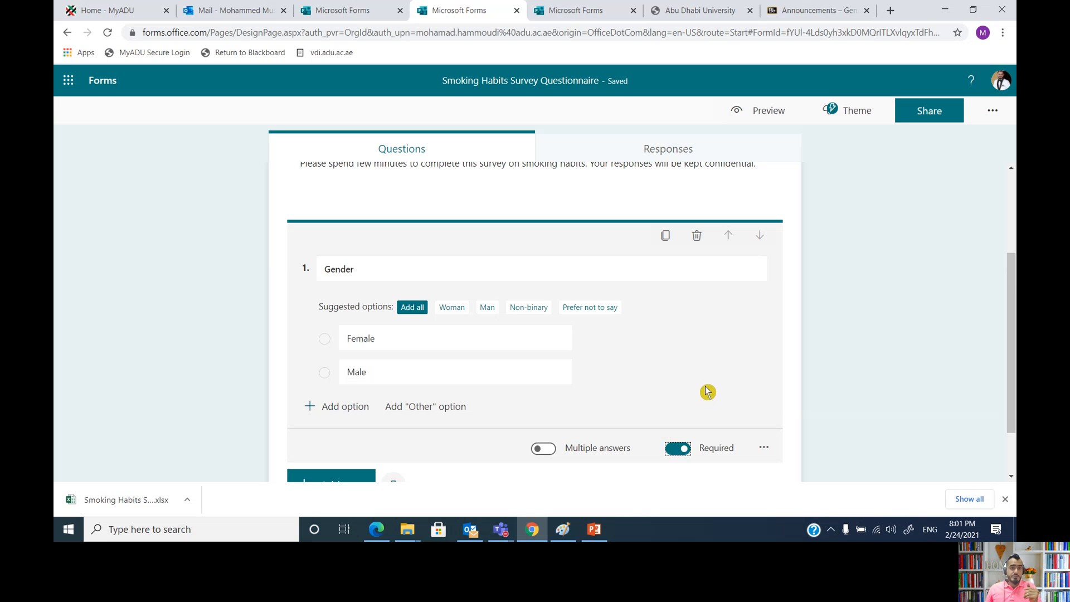
# Step: Add a text question titled "Age" below the Gender question, keeping it a short answer
pyautogui.scroll(-1, 707, 394)
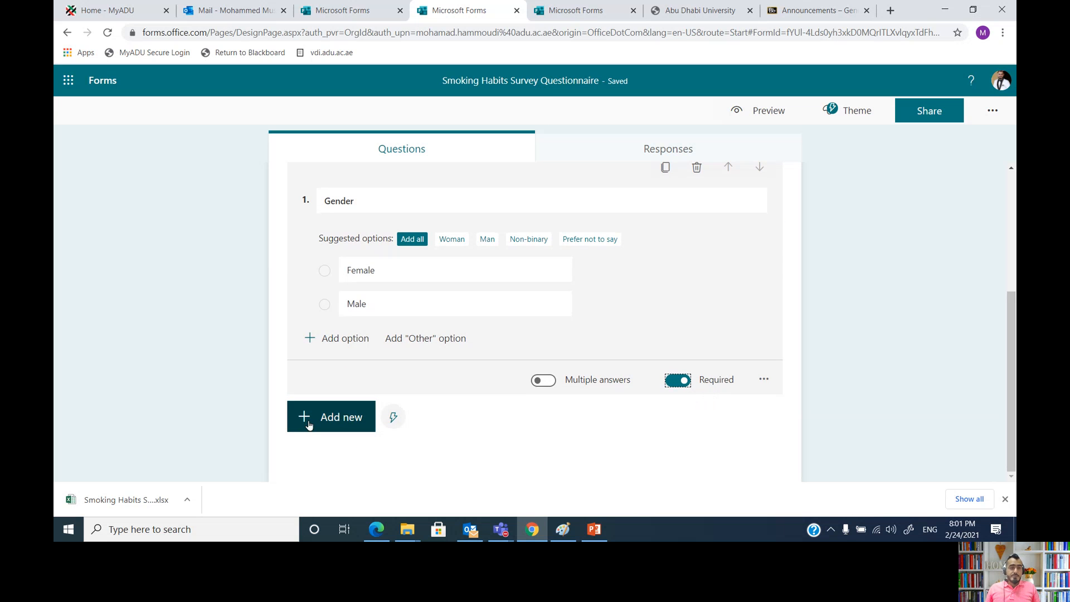
pyautogui.click(331, 419)
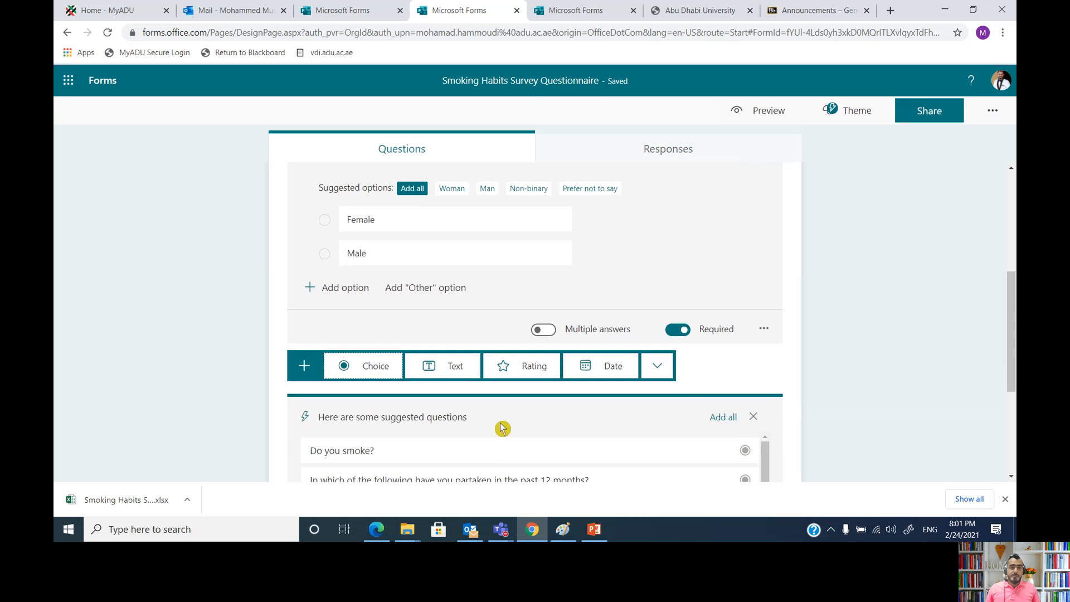
pyautogui.click(449, 359)
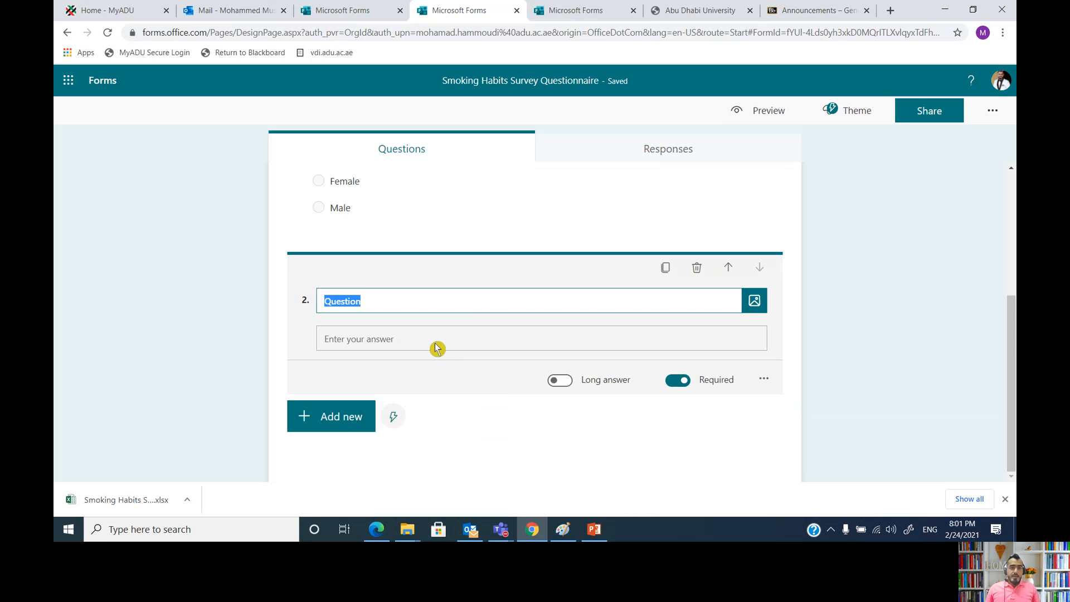
pyautogui.write('Age')
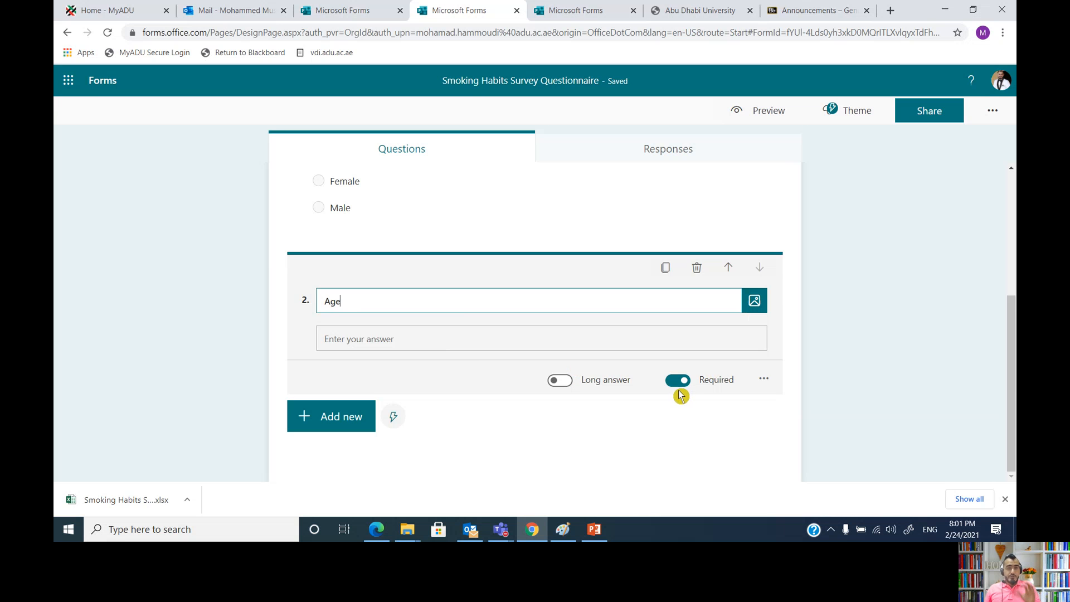
pyautogui.click(558, 381)
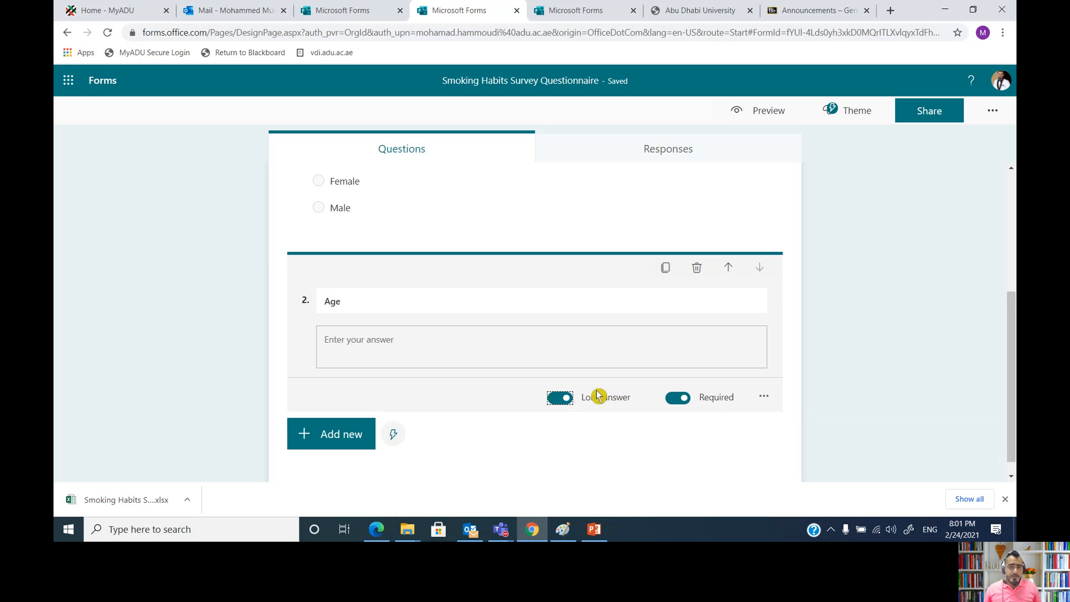
pyautogui.click(563, 401)
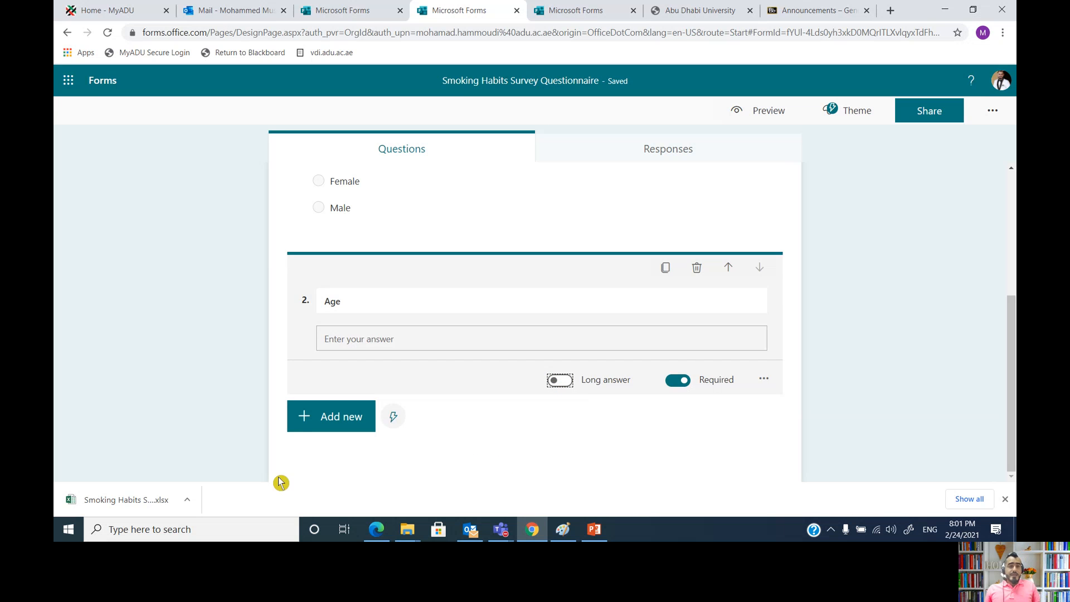
# Step: Add a text question titled "Nationality" below the Age question
pyautogui.click(303, 426)
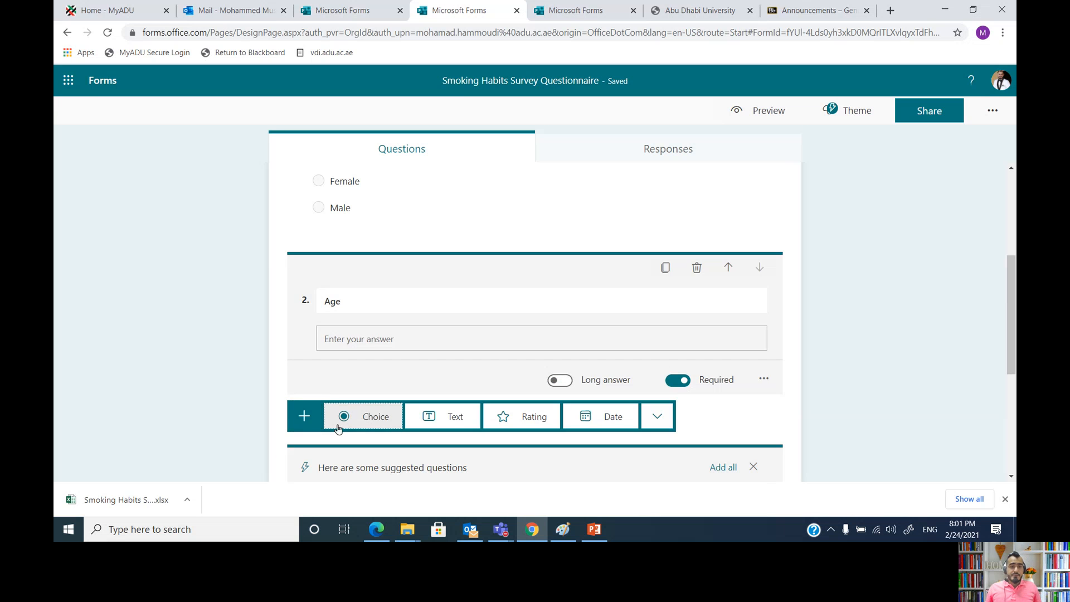
pyautogui.click(451, 418)
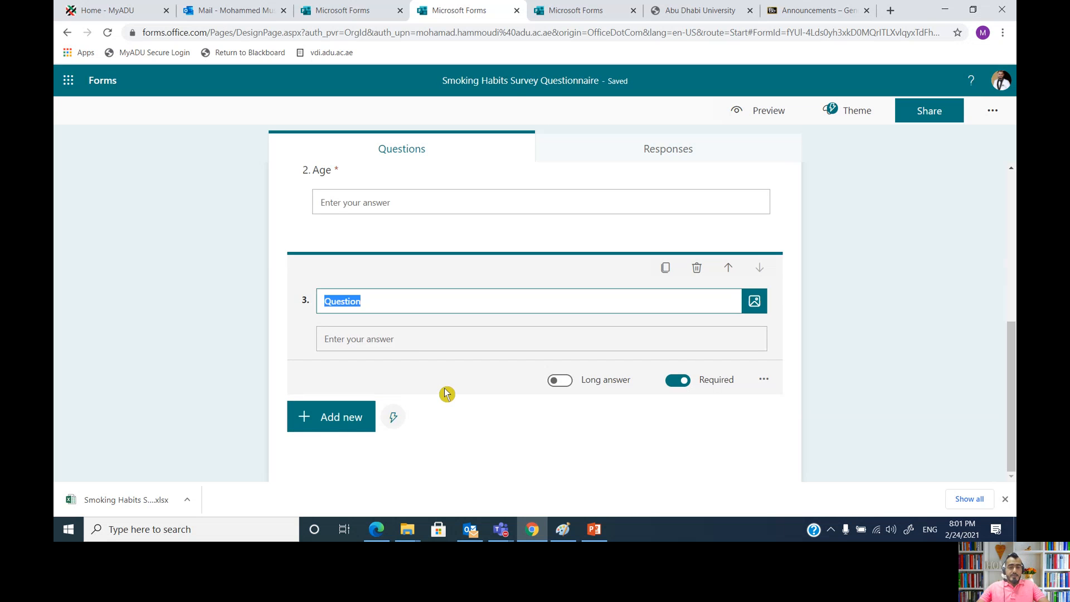
pyautogui.write('Na')
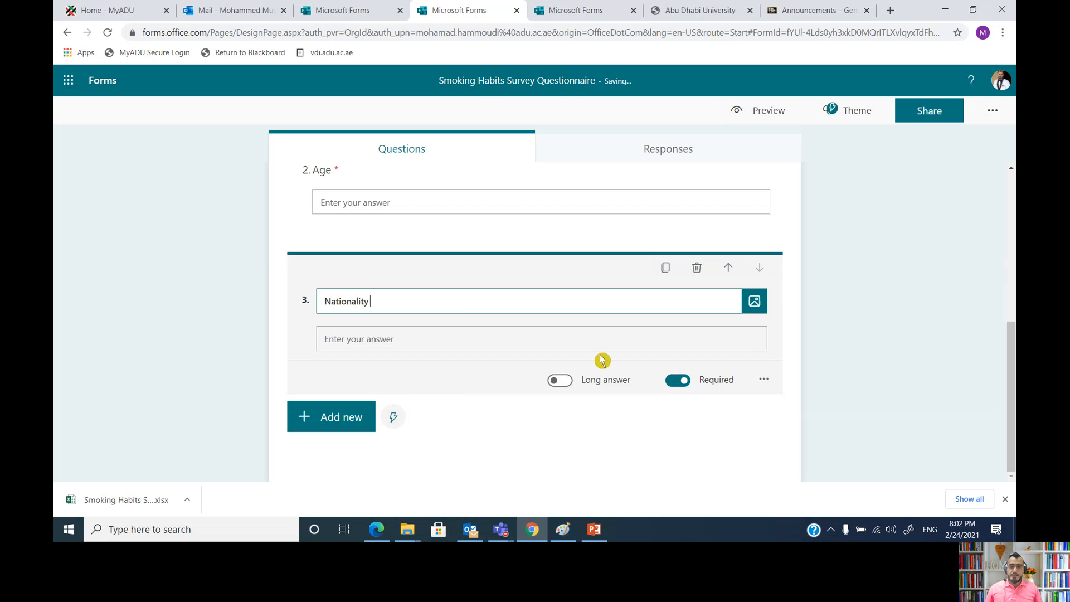
# Step: Add a text question titled "Mobile Phone" below Nationality and make it optional
pyautogui.click(311, 429)
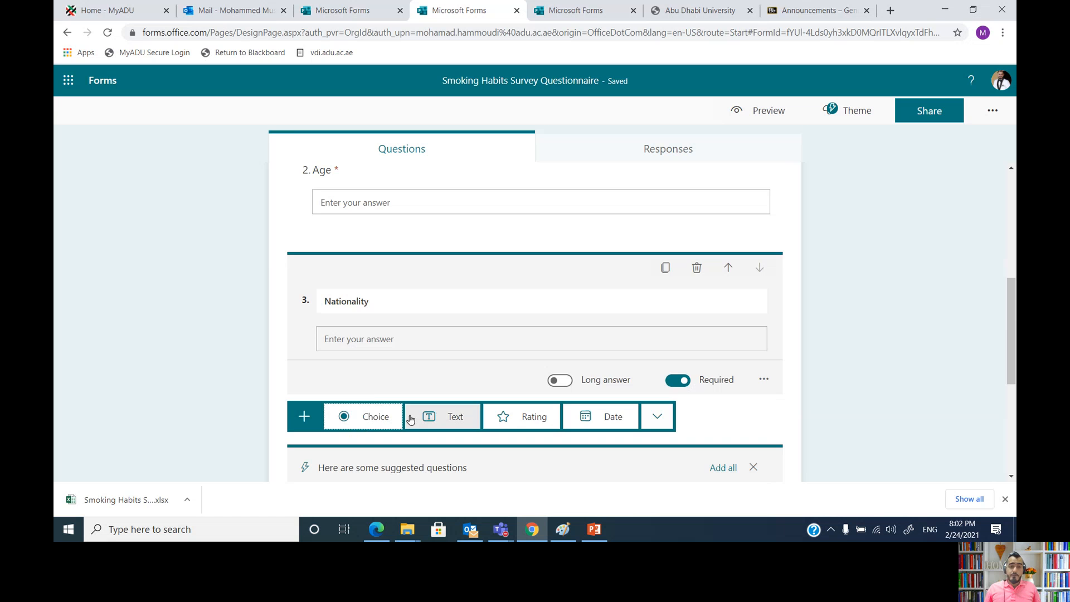
pyautogui.click(439, 415)
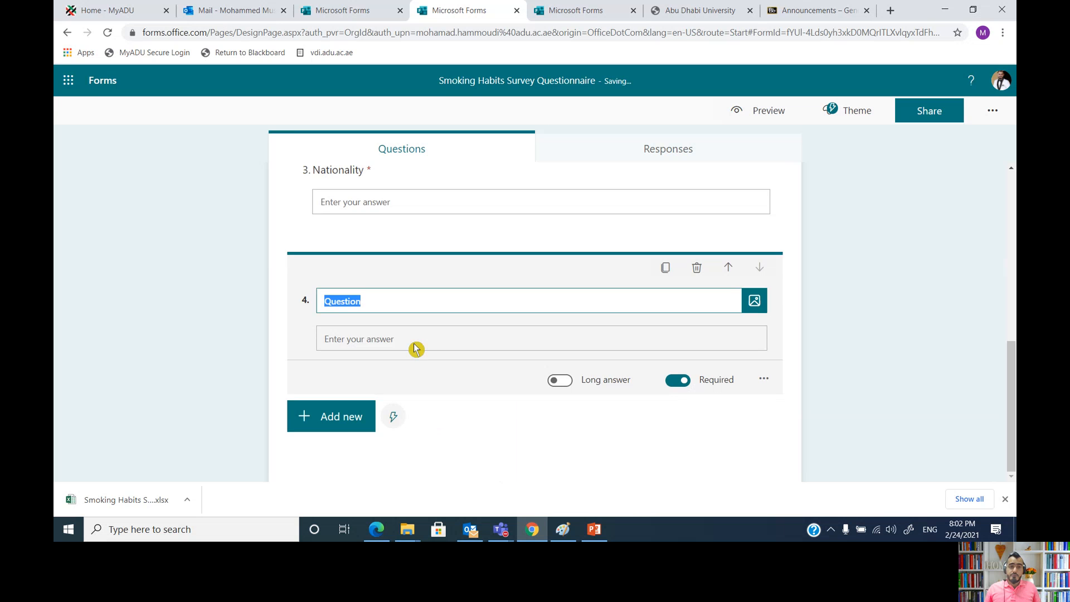
pyautogui.write('Mobile Phone')
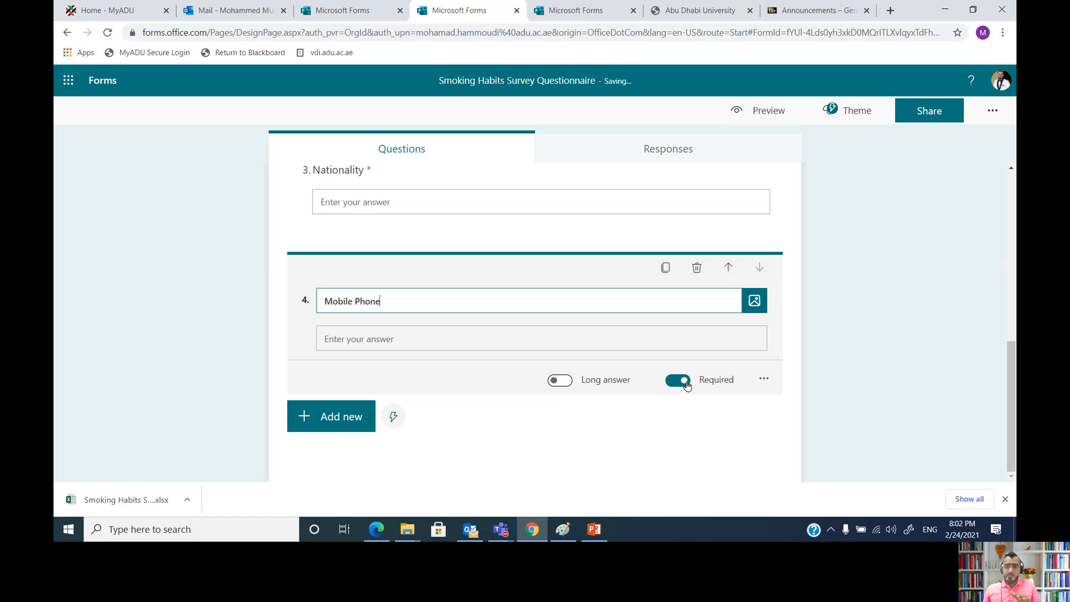
pyautogui.click(678, 380)
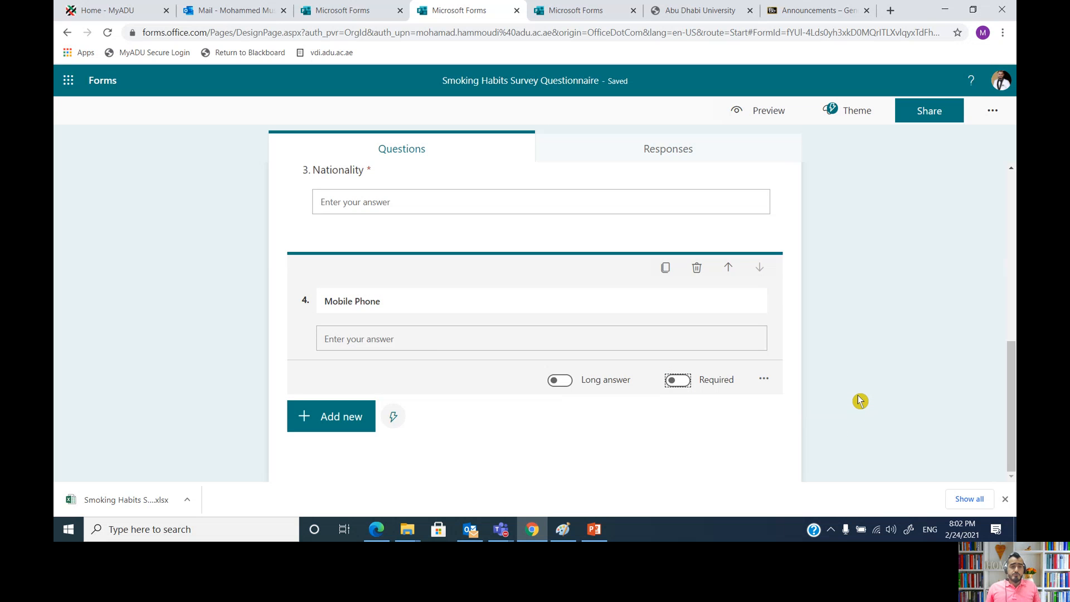
# Step: Switch to the Phase I presentation in PowerPoint and copy the research question "At what age did you start smoking?" from slide 3
pyautogui.moveTo(595, 536)
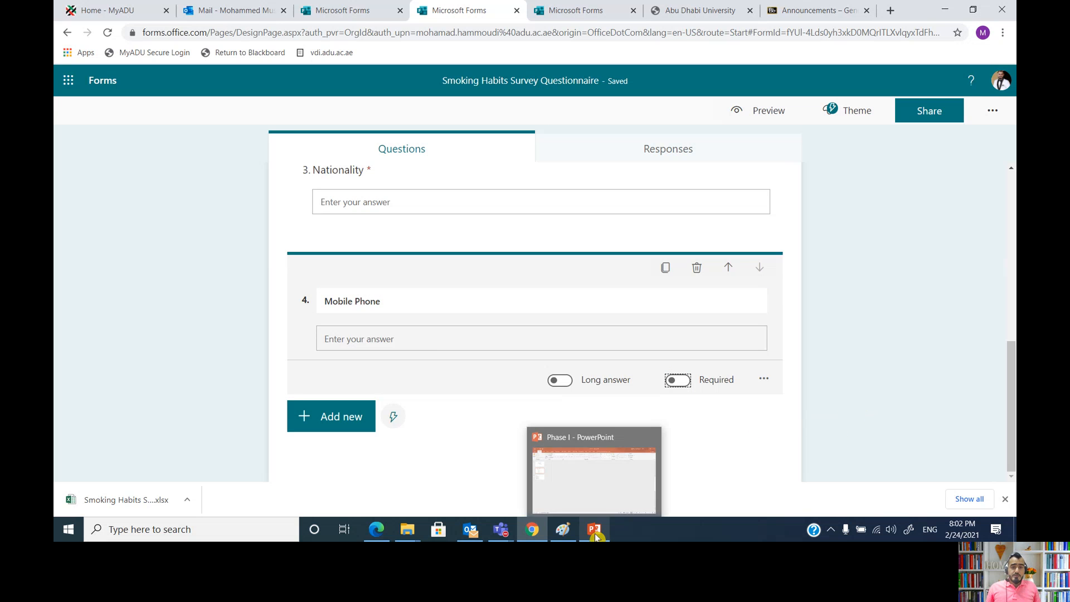
pyautogui.click(606, 490)
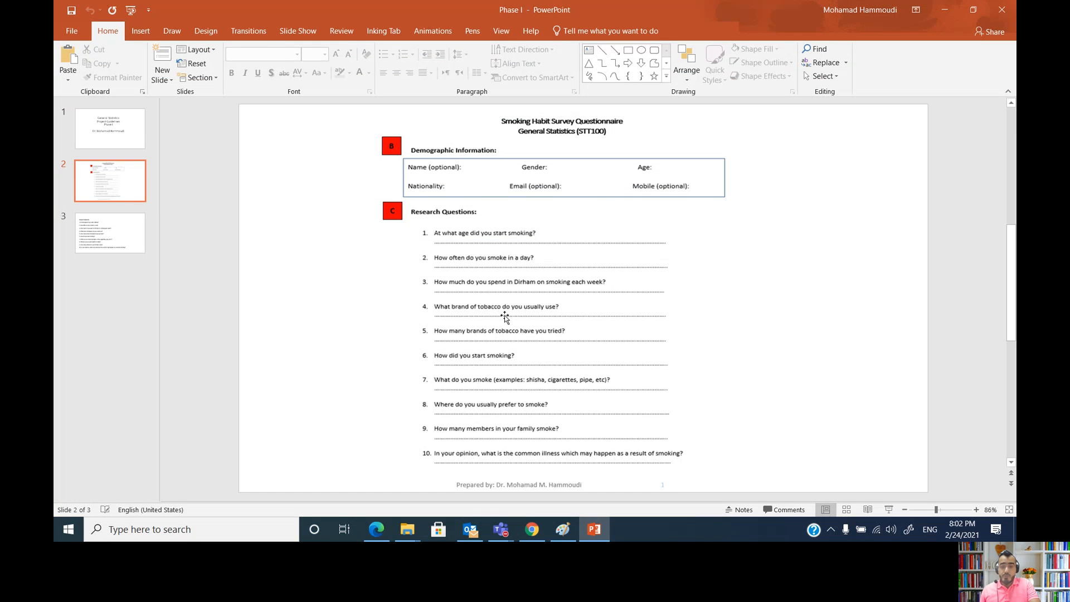
pyautogui.scroll(-1, 504, 317)
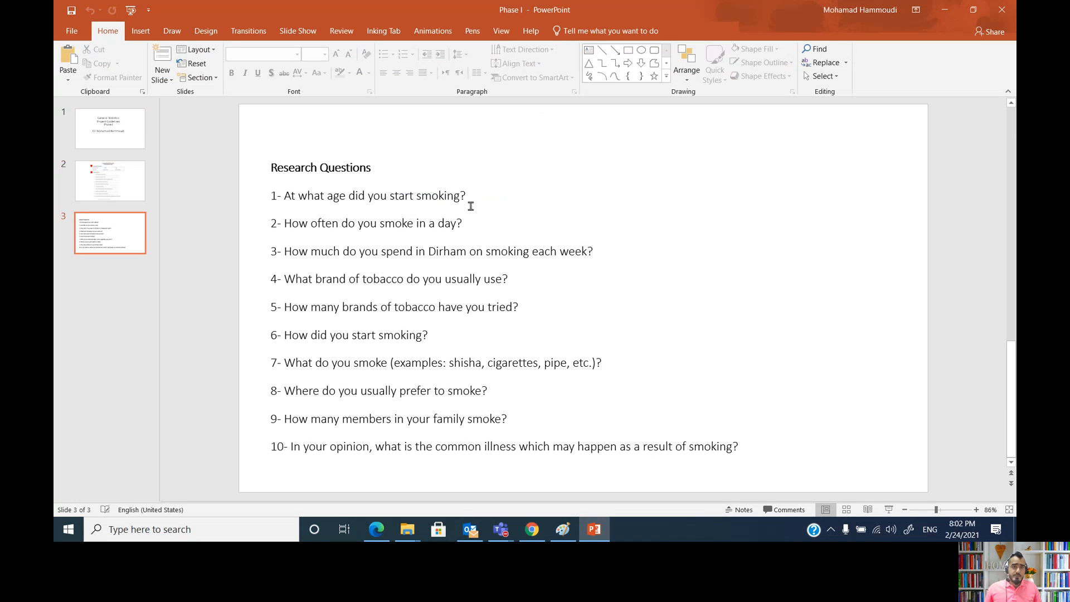
pyautogui.moveTo(474, 195)
pyautogui.mouseDown()
pyautogui.moveTo(270, 195)
pyautogui.moveTo(301, 195)
pyautogui.moveTo(284, 196)
pyautogui.mouseUp()
pyautogui.hotkey('ctrl', 'c')
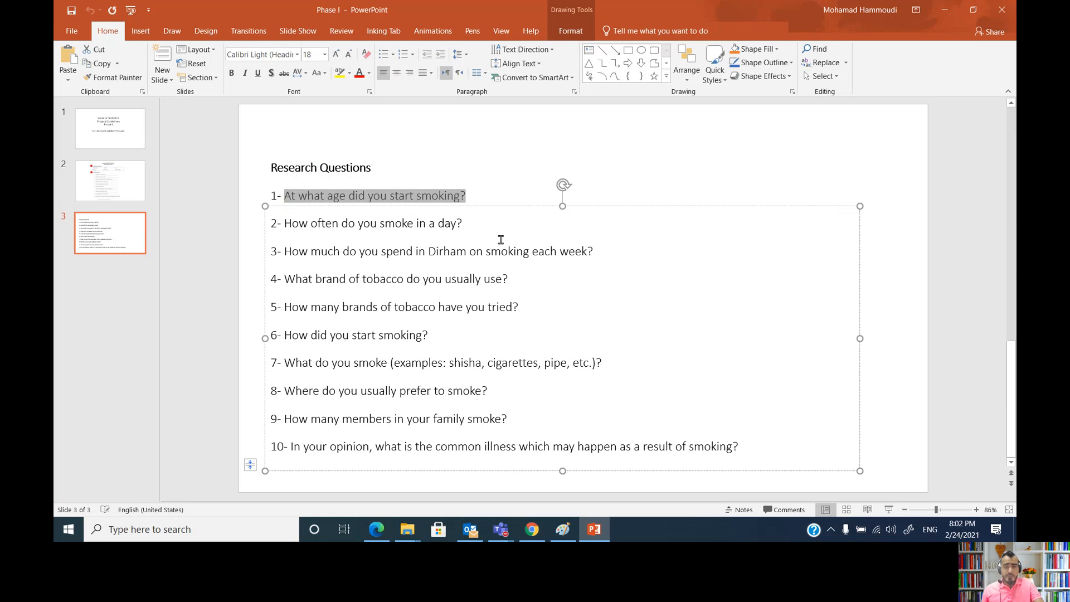
# Step: Return to the form in Chrome and add the copied "At what age did you start smoking?" as a required text question
pyautogui.click(541, 527)
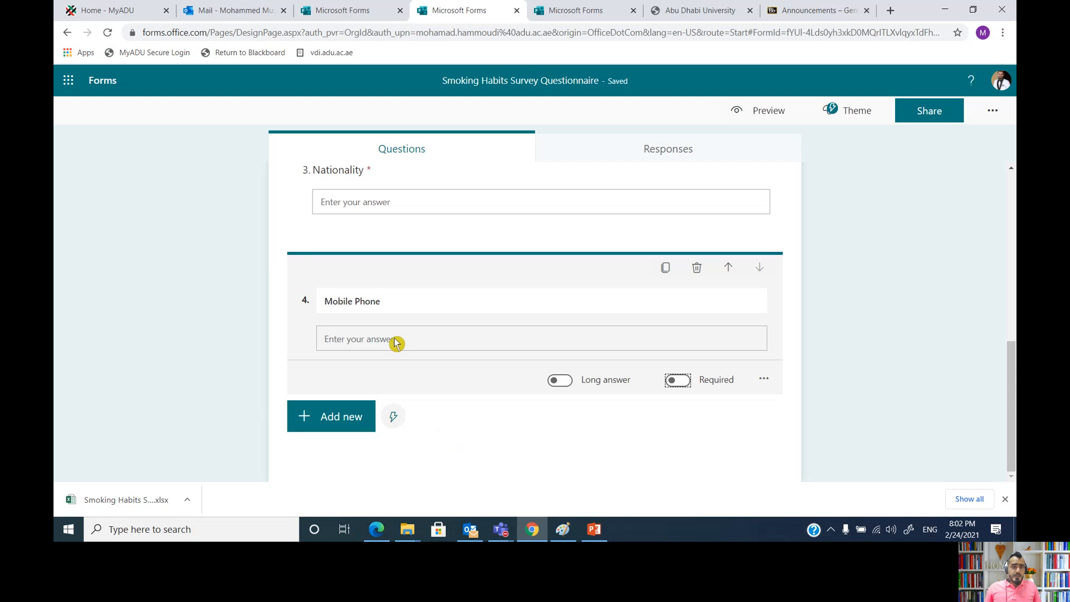
pyautogui.click(337, 429)
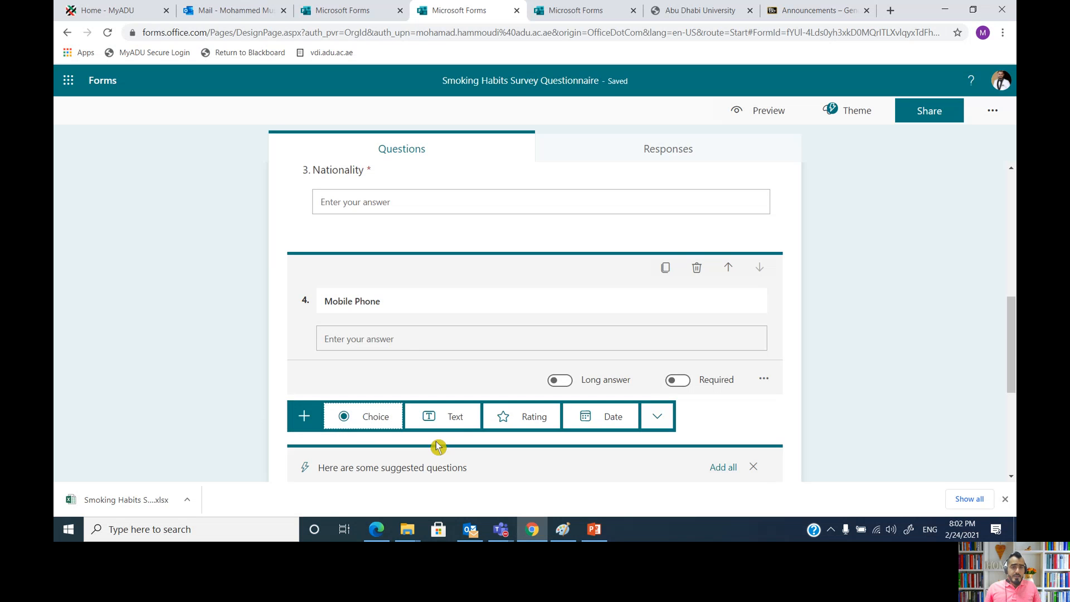
pyautogui.click(456, 424)
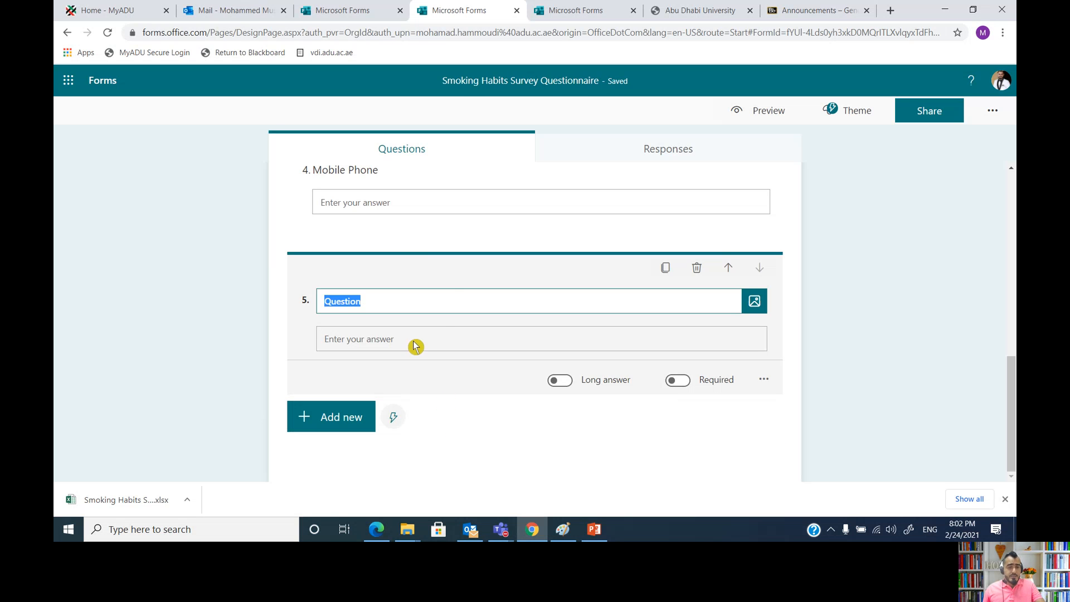
pyautogui.hotkey('ctrl', 'v')
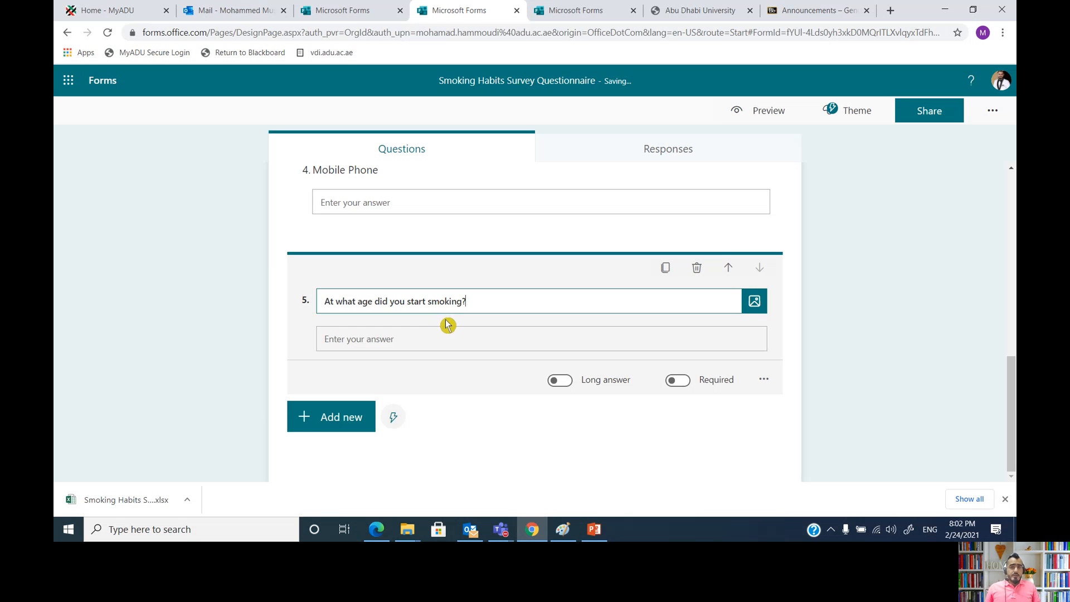
pyautogui.click(674, 382)
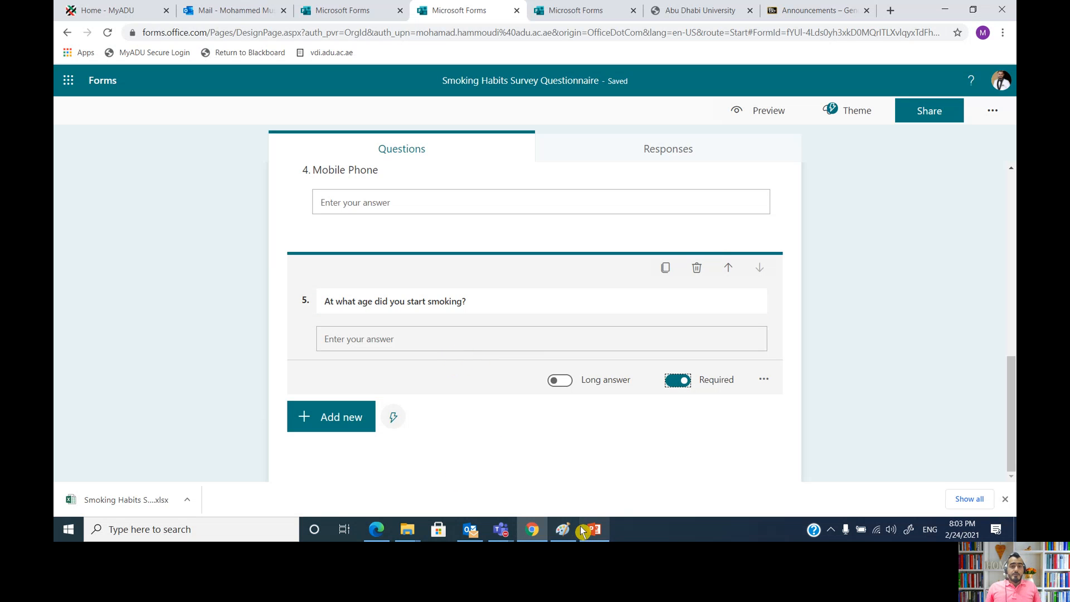
# Step: Add a text question titled "How often do you smoke in a day?", copying the wording from the research questions in PowerPoint into the Chrome form
pyautogui.click(329, 419)
pyautogui.click(458, 419)
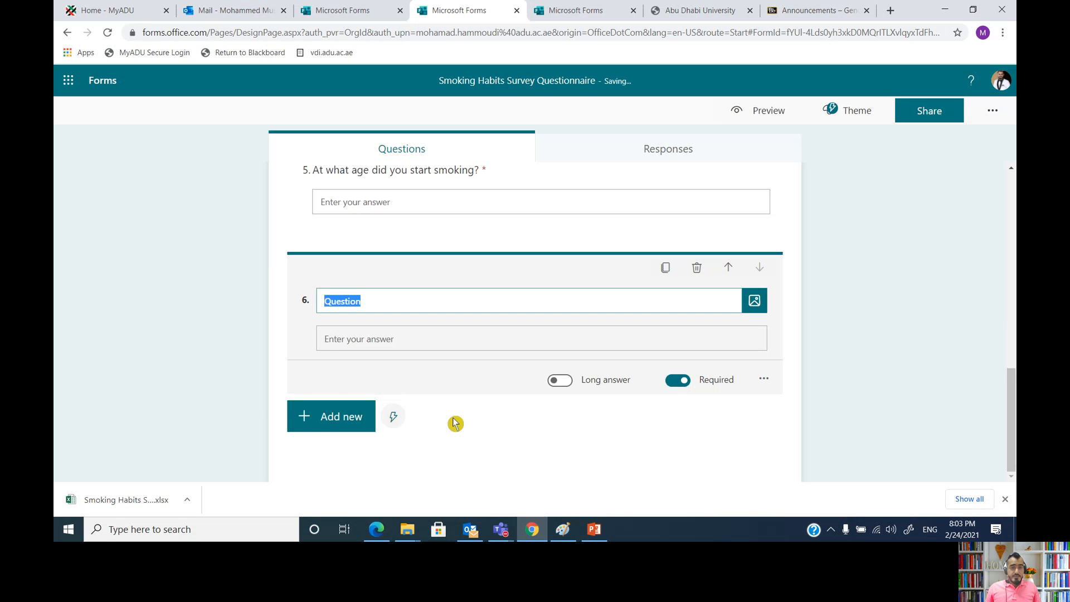
pyautogui.click(593, 530)
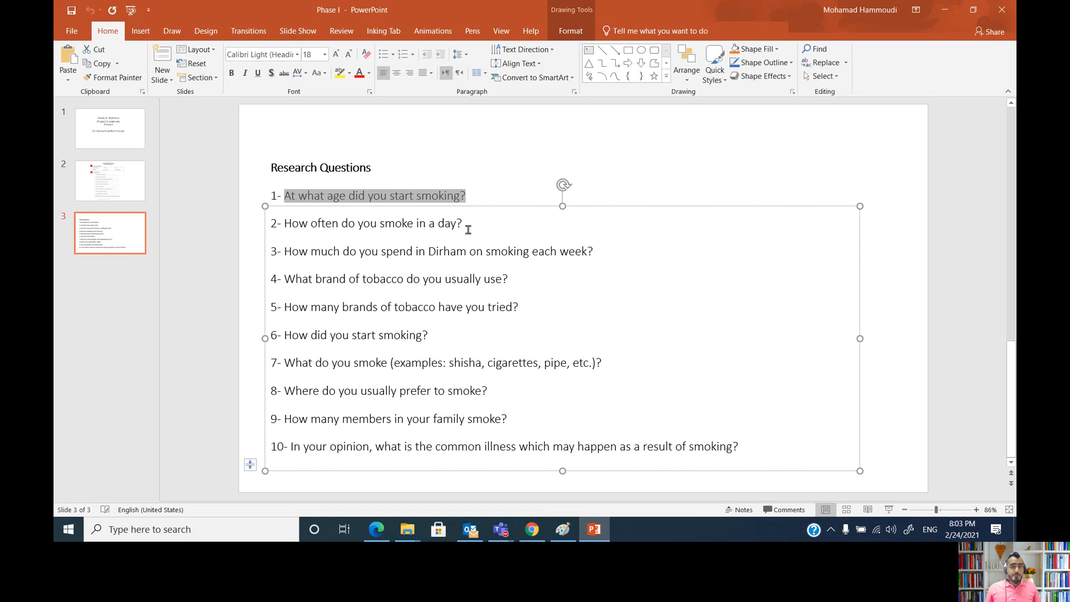
pyautogui.moveTo(466, 223); pyautogui.dragTo(295, 225)
pyautogui.hotkey('ctrl', 'c')
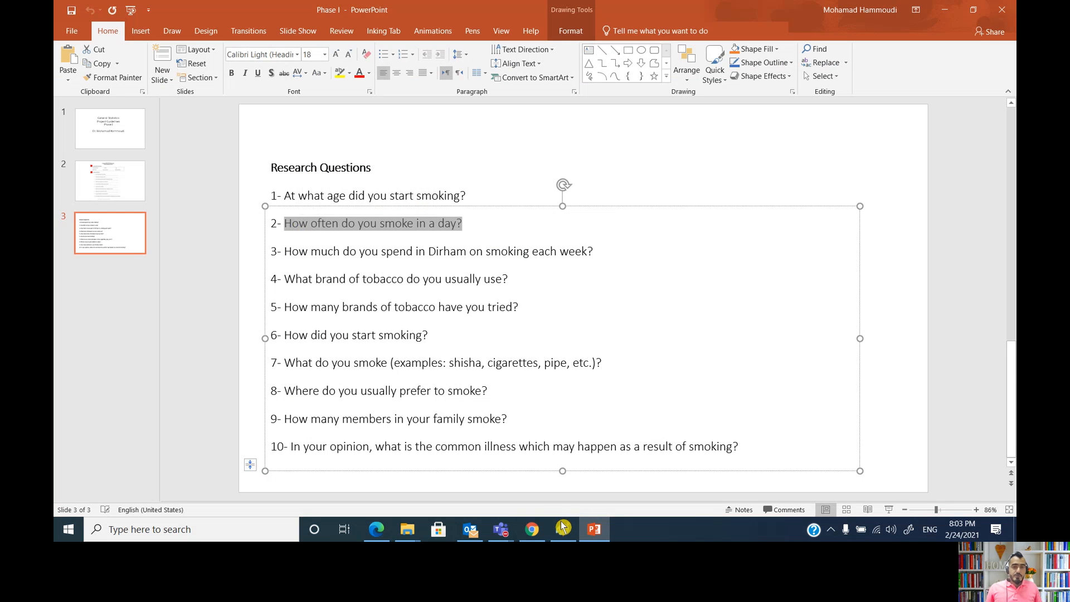
pyautogui.click(532, 530)
pyautogui.click(378, 305)
pyautogui.doubleClick(378, 305)
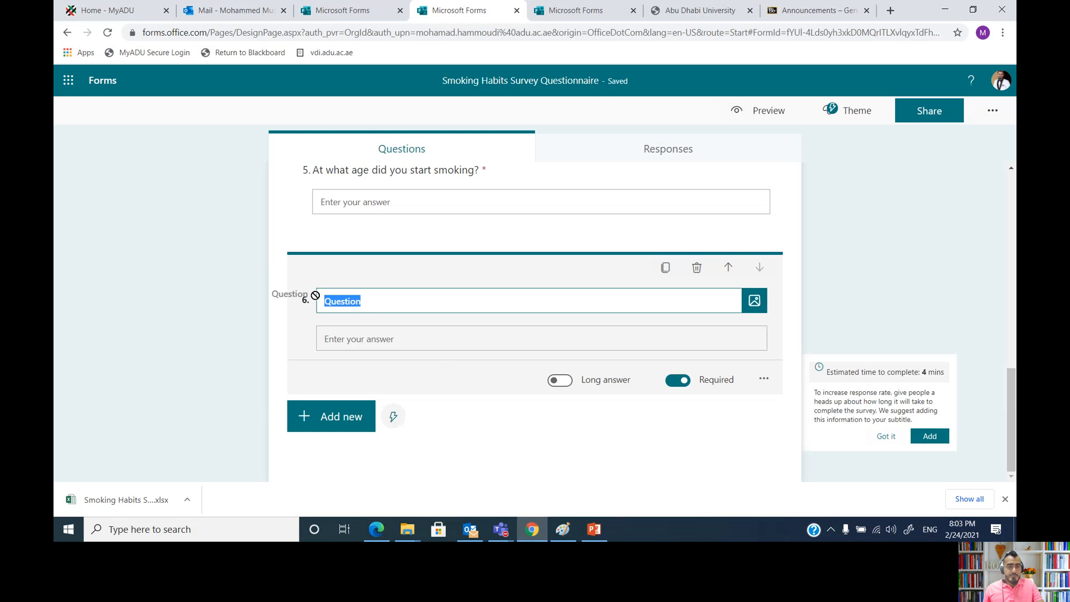
pyautogui.hotkey('ctrl', 'v')
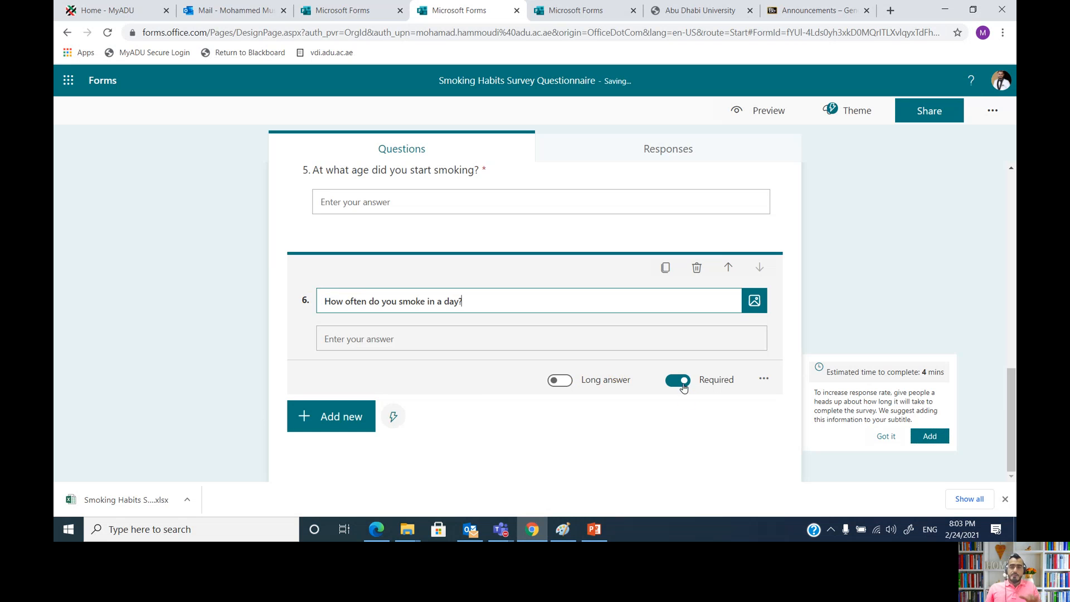
# Step: Add a text question titled "How much do you spend in Dirham on smoking each week?", copied from research question 3 in PowerPoint
pyautogui.click(311, 421)
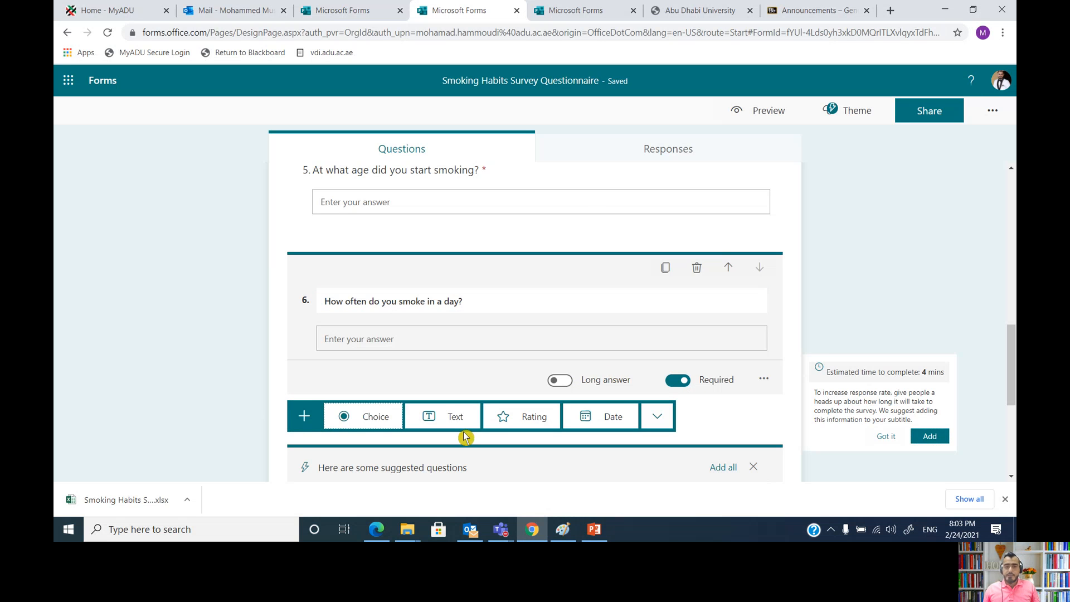
pyautogui.click(455, 416)
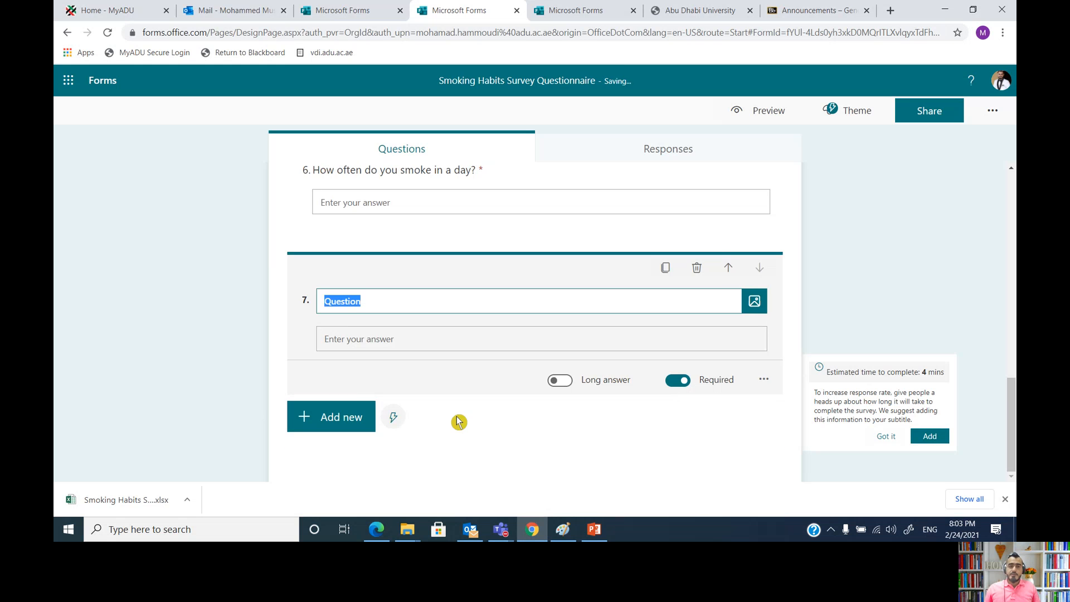
pyautogui.click(594, 529)
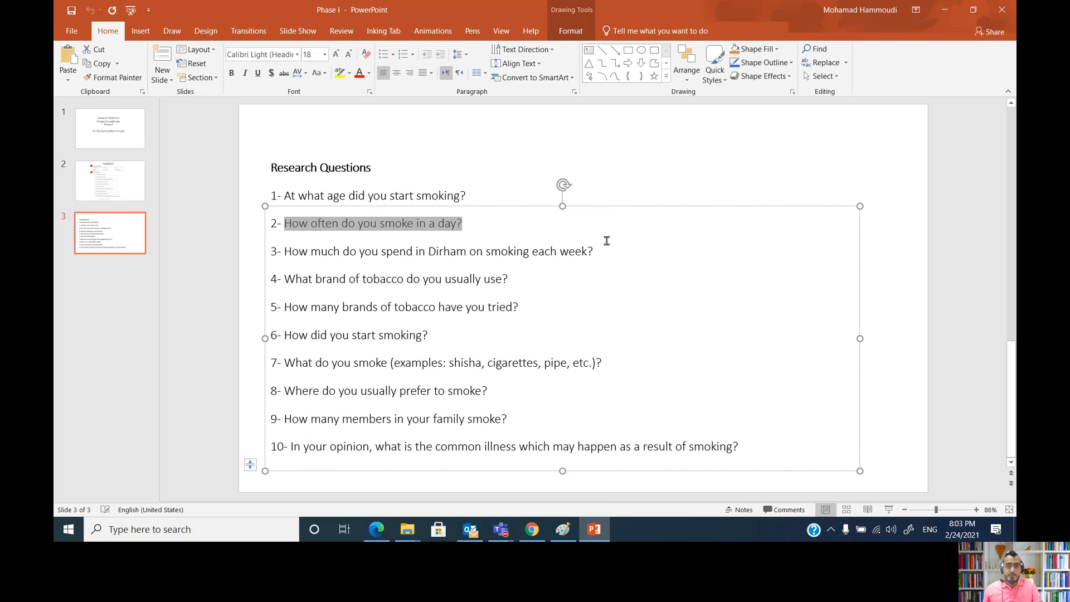
pyautogui.moveTo(604, 249); pyautogui.dragTo(285, 252)
pyautogui.hotkey('ctrl', 'c')
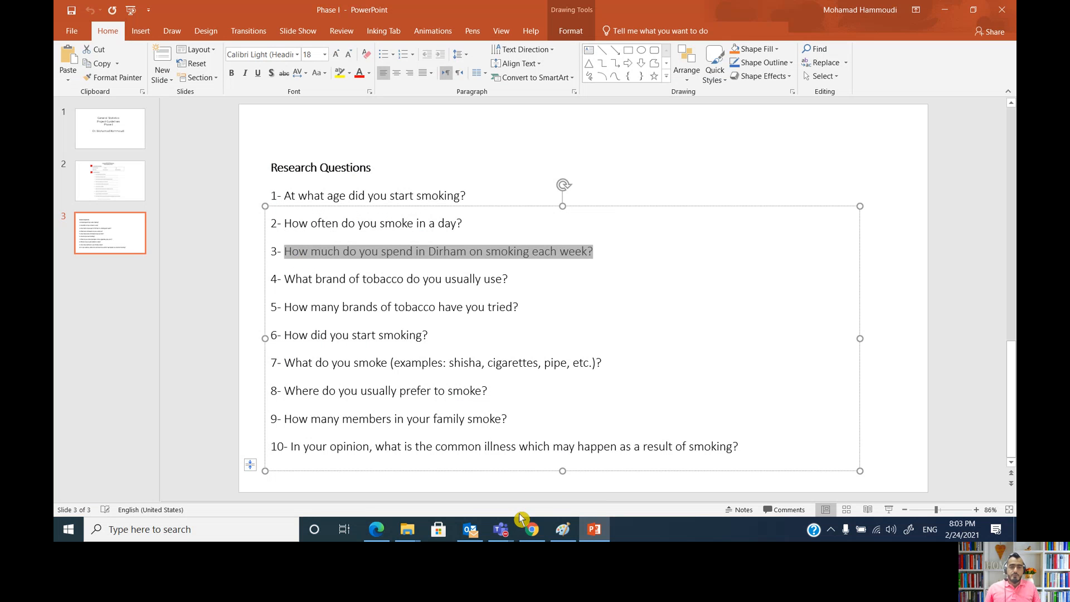
pyautogui.click(531, 530)
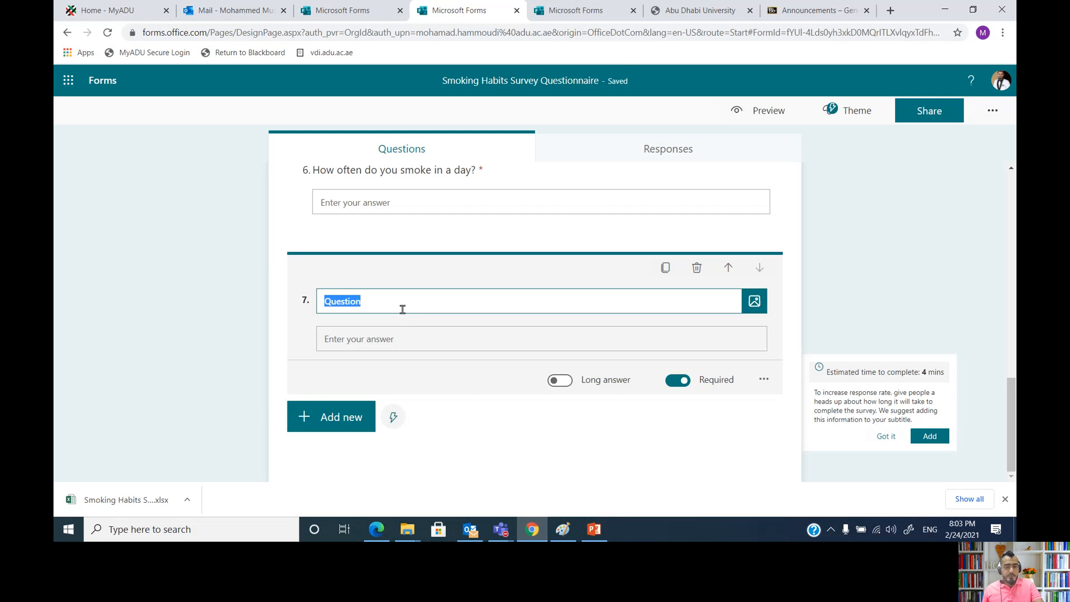
pyautogui.hotkey('ctrl', 'v')
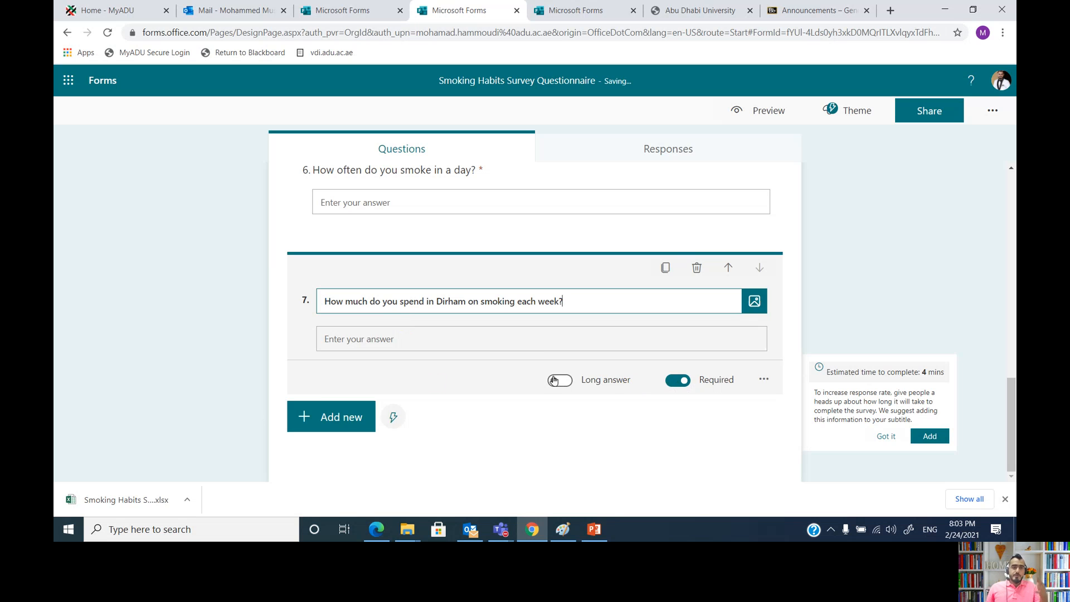
# Step: Add a text question titled "What brand of tobacco do you usually use?", copied from research question 4 in PowerPoint
pyautogui.click(342, 426)
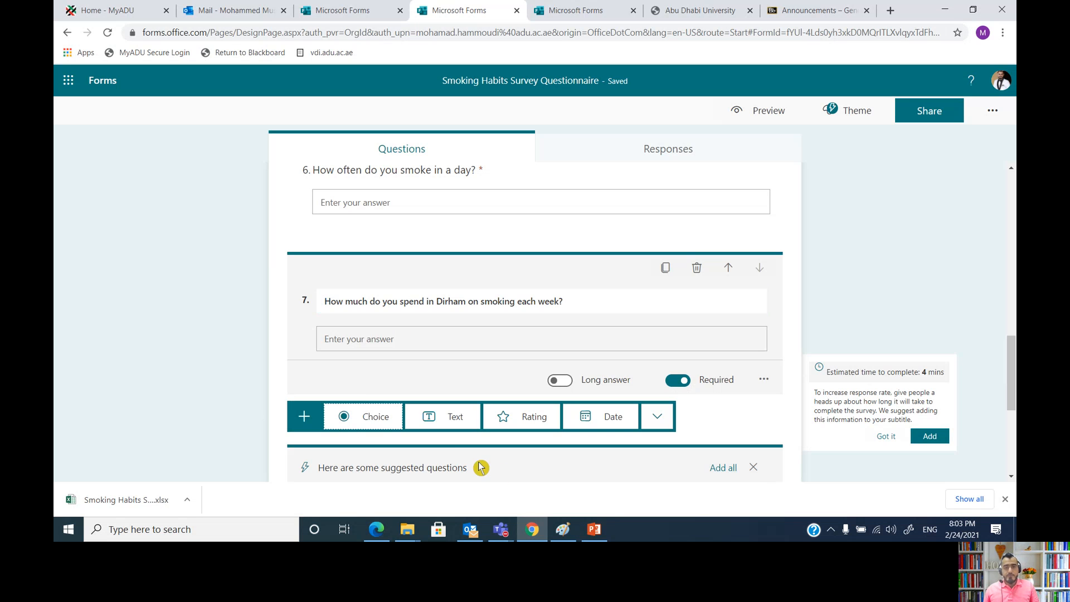
pyautogui.click(455, 416)
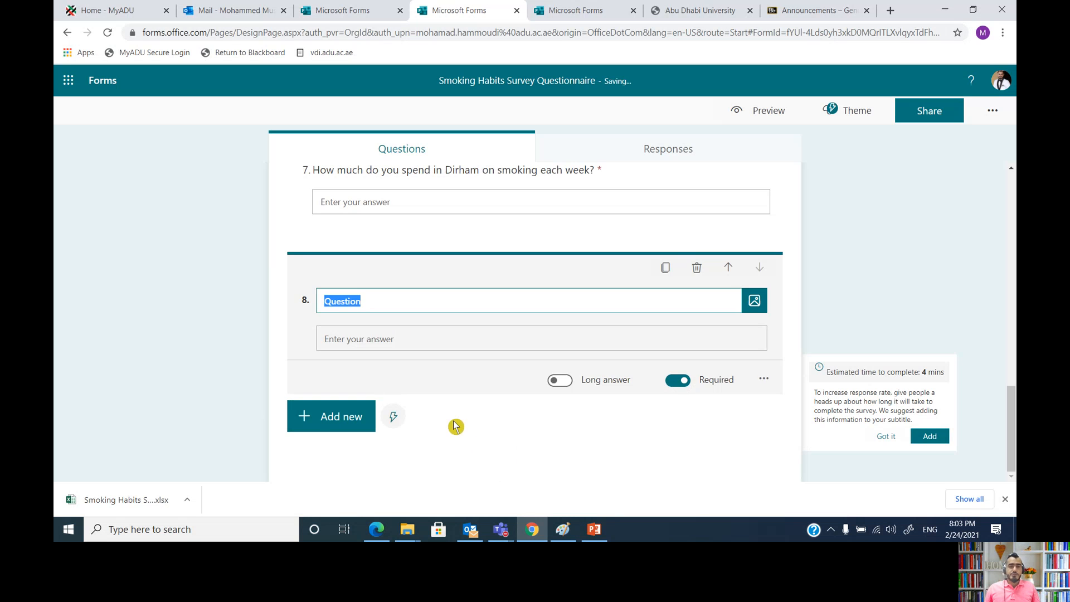
pyautogui.click(594, 529)
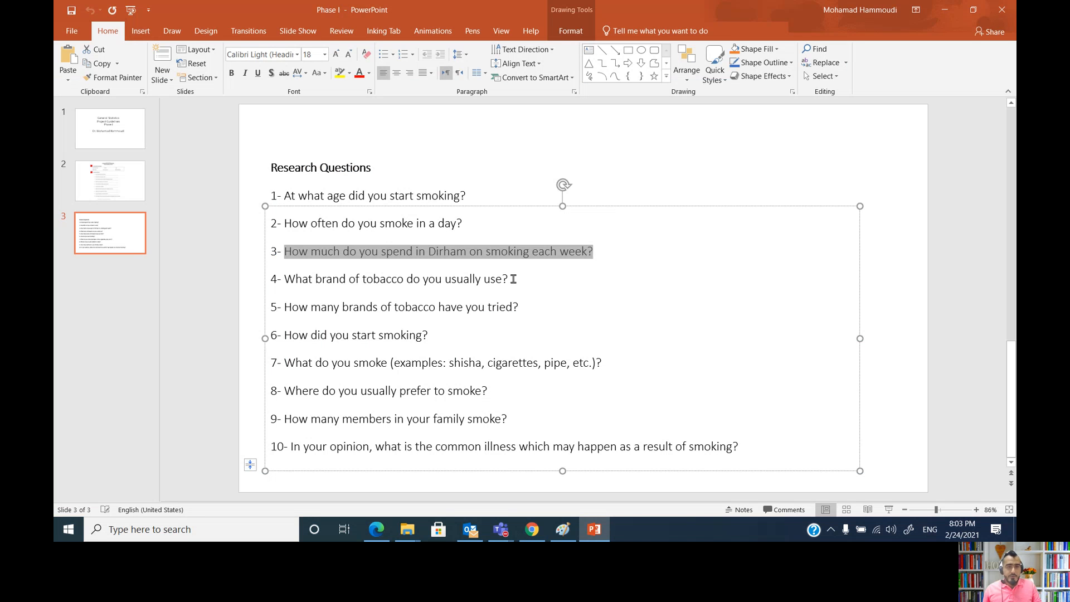
pyautogui.moveTo(514, 278); pyautogui.dragTo(314, 293)
pyautogui.hotkey('ctrl', 'c')
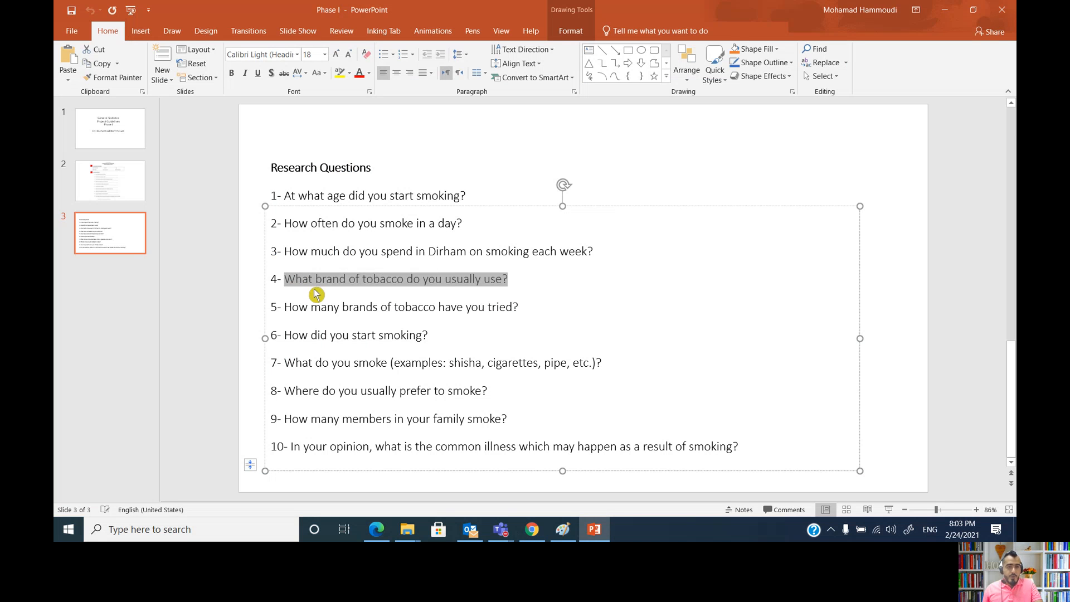
pyautogui.click(532, 528)
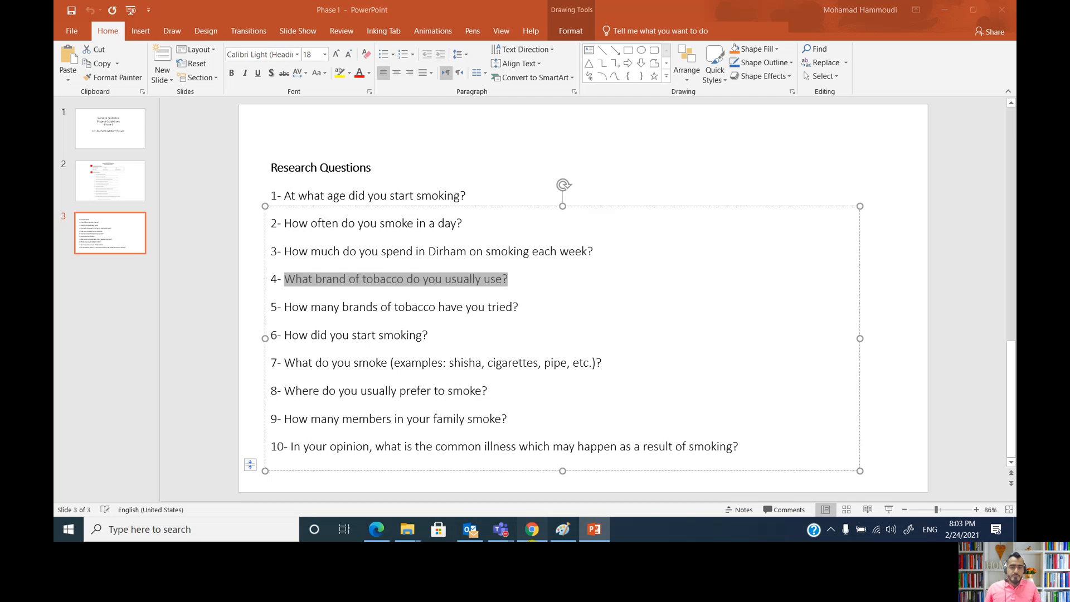
pyautogui.hotkey('ctrl', 'v')
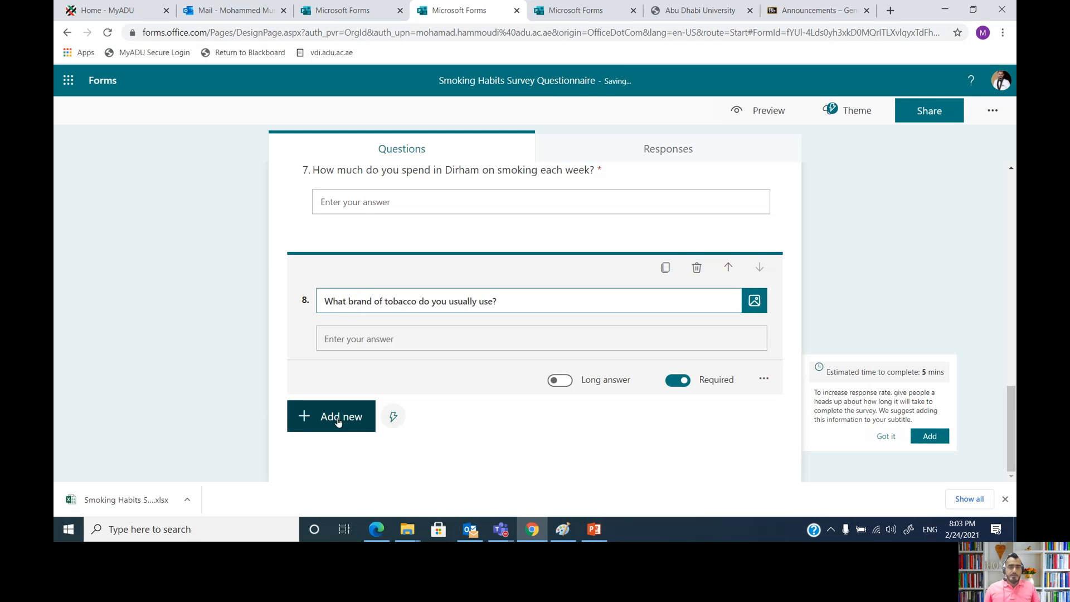
# Step: Add a text question titled "How many brands of tobacco have you tried?", copied from research question 5 in PowerPoint
pyautogui.click(305, 427)
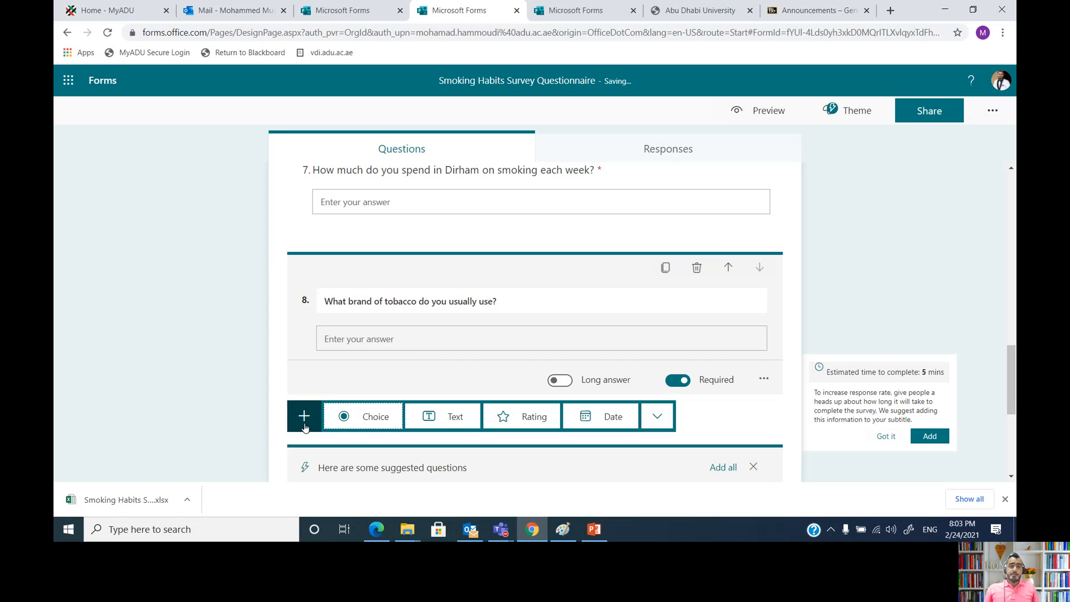
pyautogui.click(452, 422)
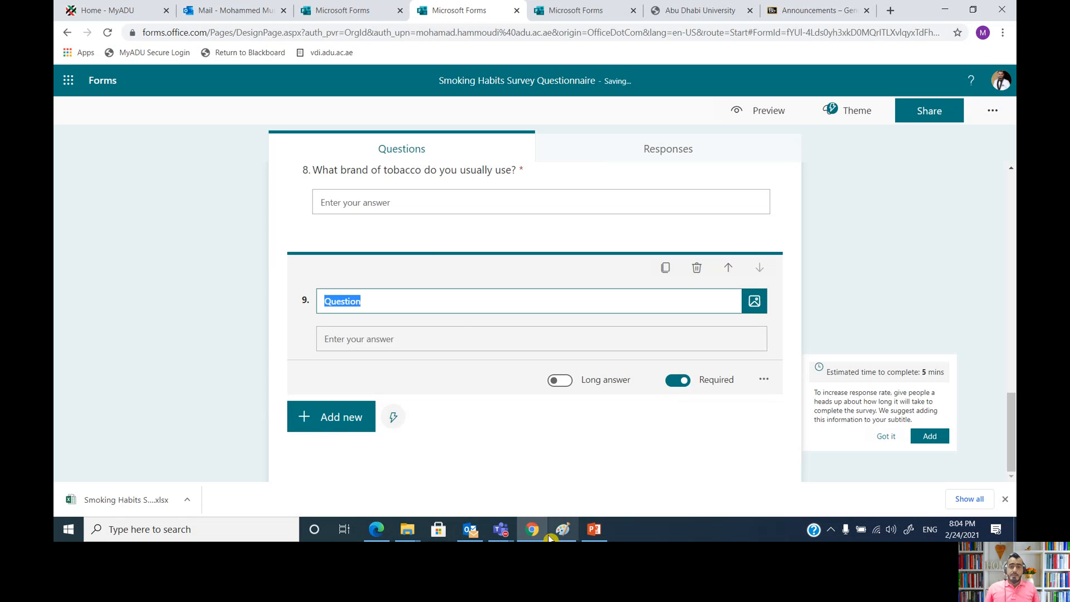
pyautogui.moveTo(603, 531)
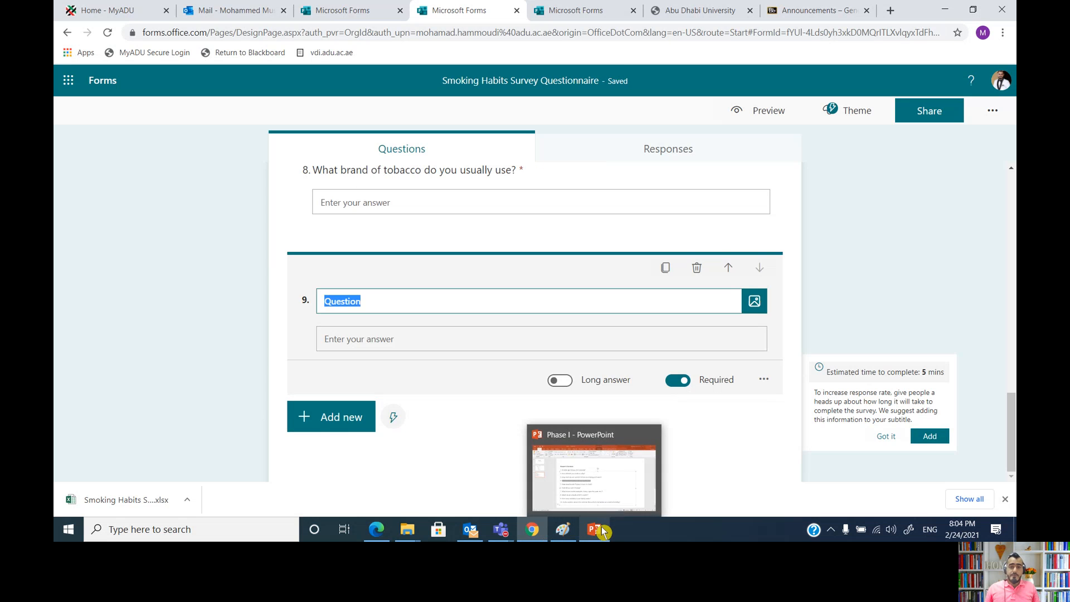
pyautogui.click(601, 490)
pyautogui.moveTo(522, 307); pyautogui.dragTo(283, 307)
pyautogui.hotkey('ctrl', 'c')
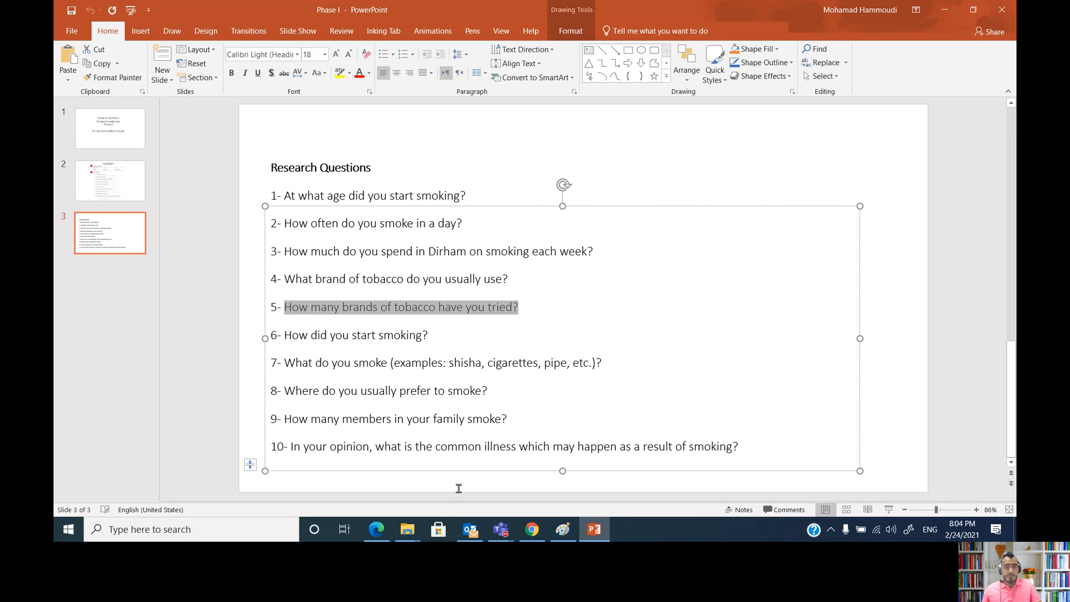
pyautogui.click(531, 529)
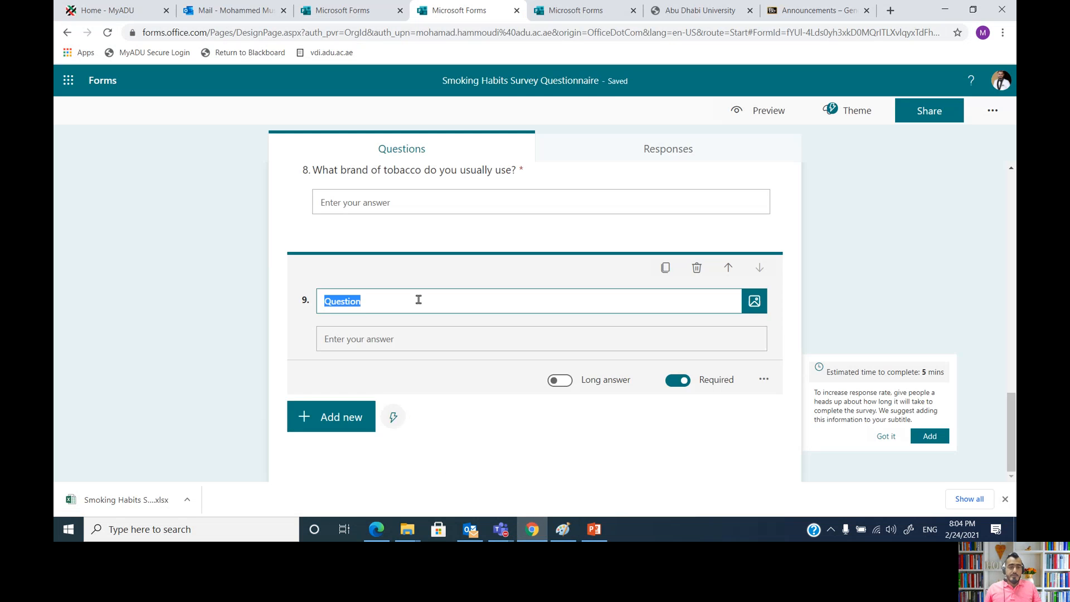
pyautogui.hotkey('ctrl', 'v')
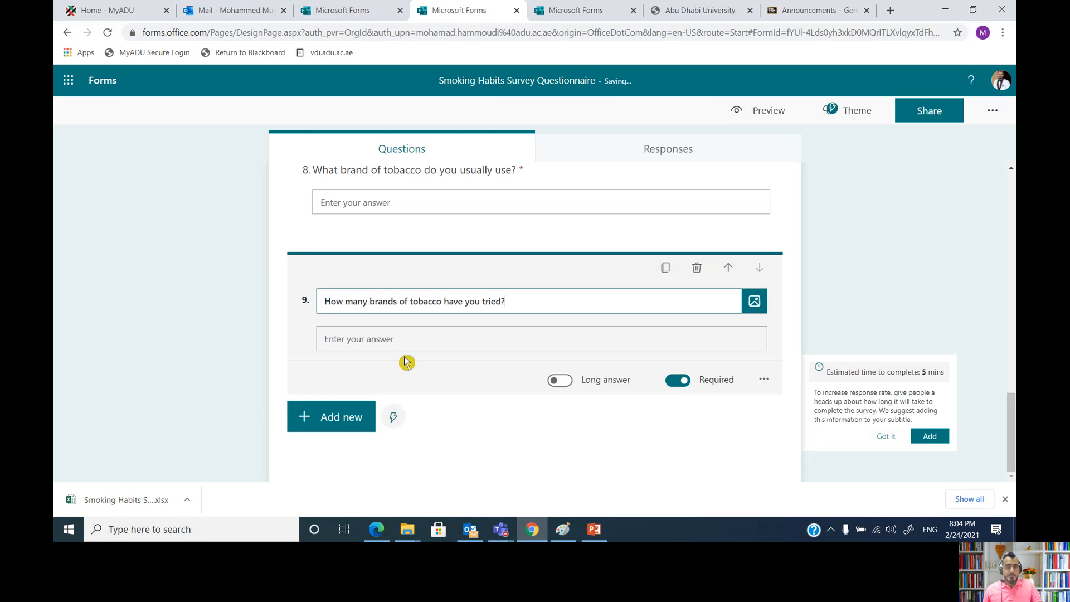
# Step: Add a text question titled "How did you start smoking?", copied from research question 6 in PowerPoint
pyautogui.click(335, 419)
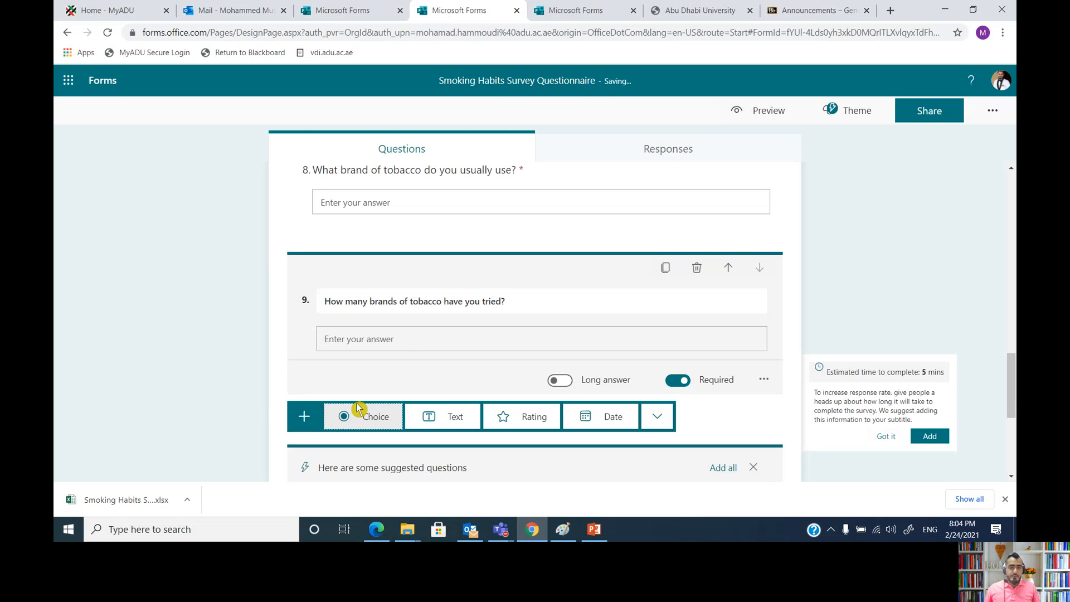
pyautogui.click(445, 421)
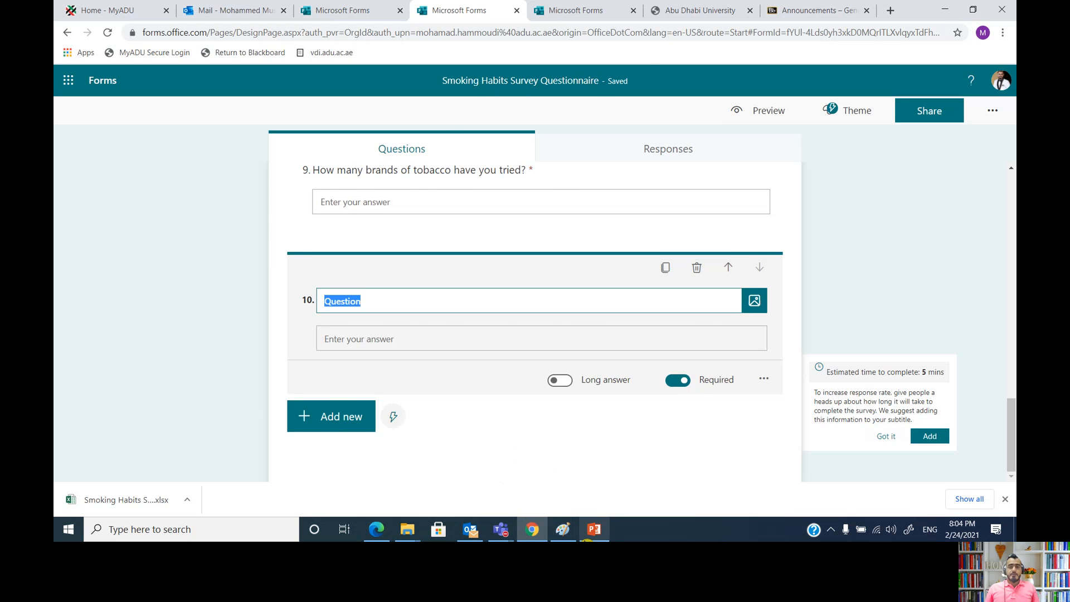
pyautogui.click(594, 528)
pyautogui.moveTo(429, 336); pyautogui.dragTo(285, 334)
pyautogui.hotkey('ctrl', 'c')
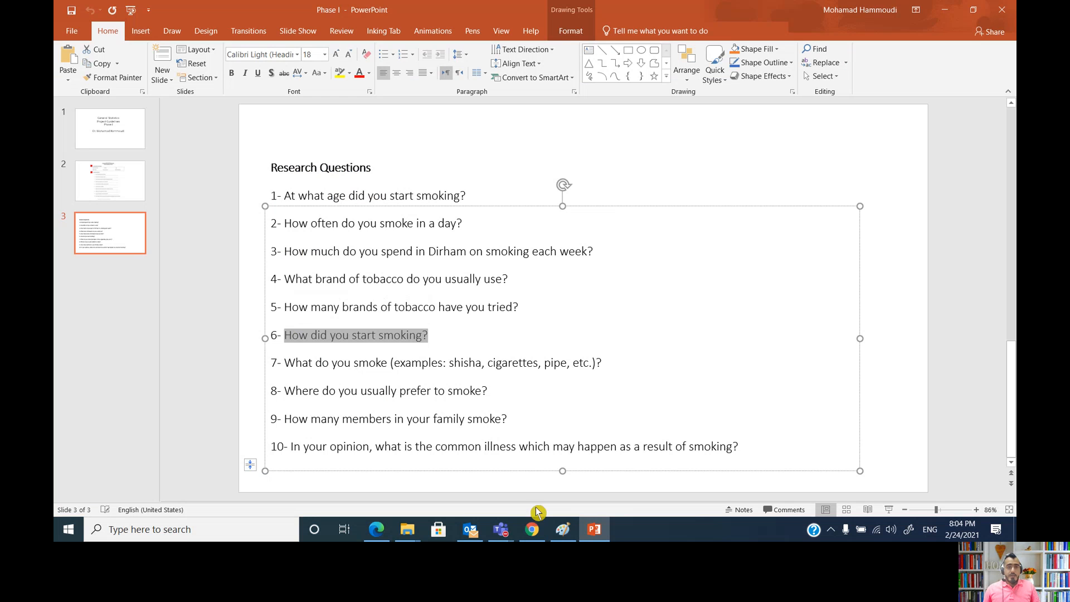
pyautogui.click(532, 529)
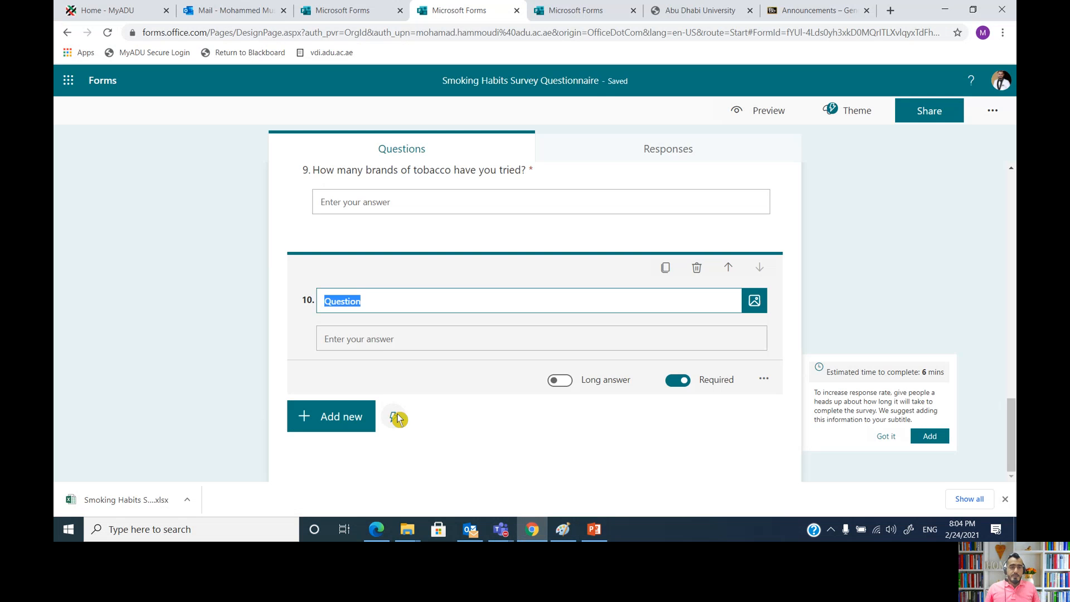
pyautogui.hotkey('ctrl', 'v')
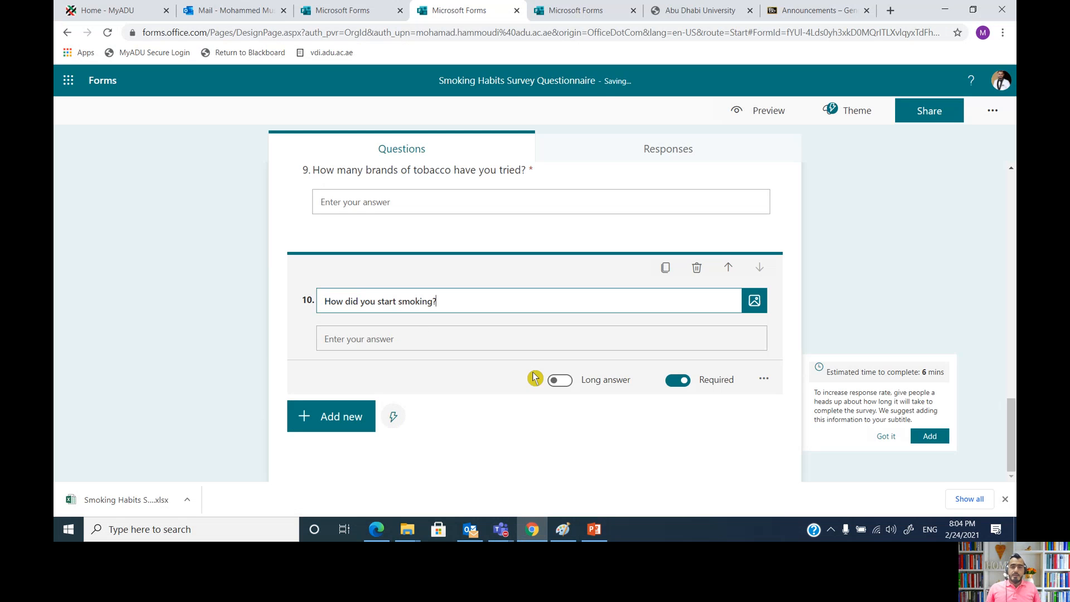
# Step: Add a text question titled "What do you smoke (examples: shisha, cigarettes, pipe, etc.)?", copied from research question 7 in PowerPoint
pyautogui.click(325, 419)
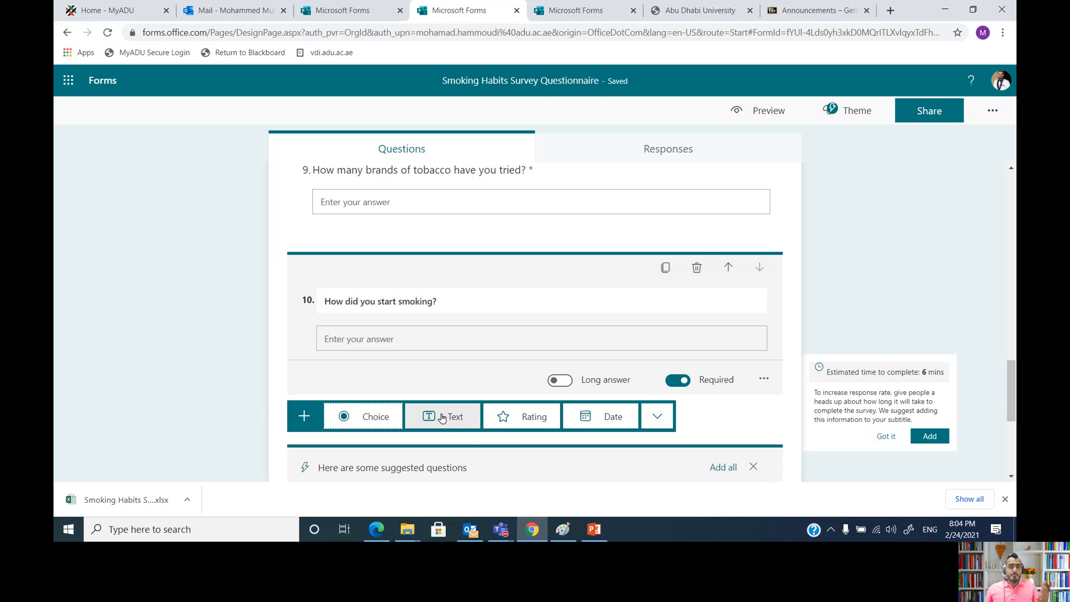
pyautogui.click(442, 418)
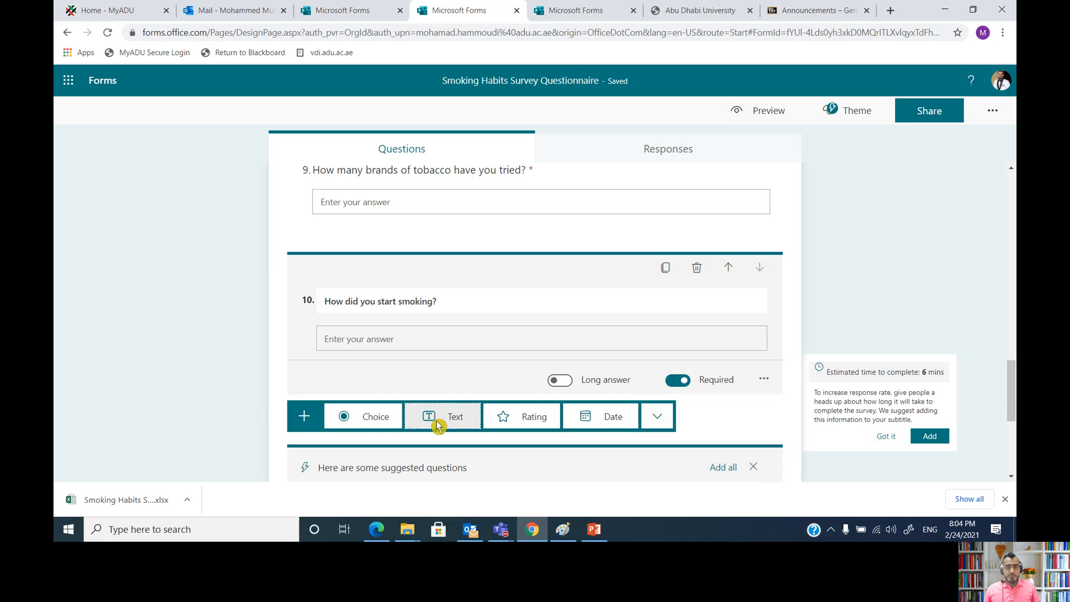
pyautogui.click(590, 534)
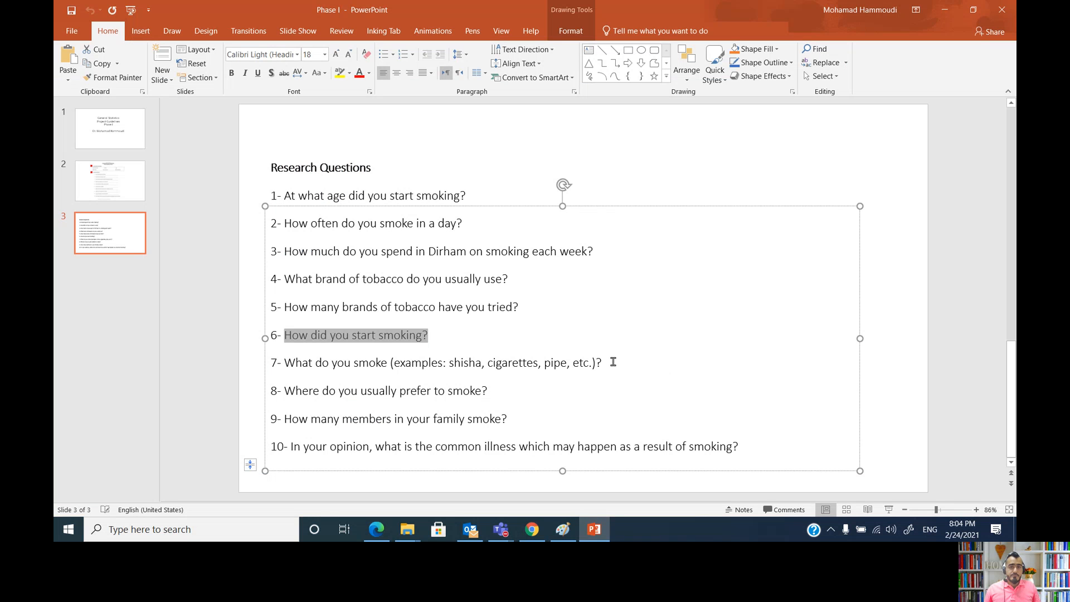
pyautogui.moveTo(613, 362); pyautogui.dragTo(300, 362)
pyautogui.hotkey('ctrl', 'c')
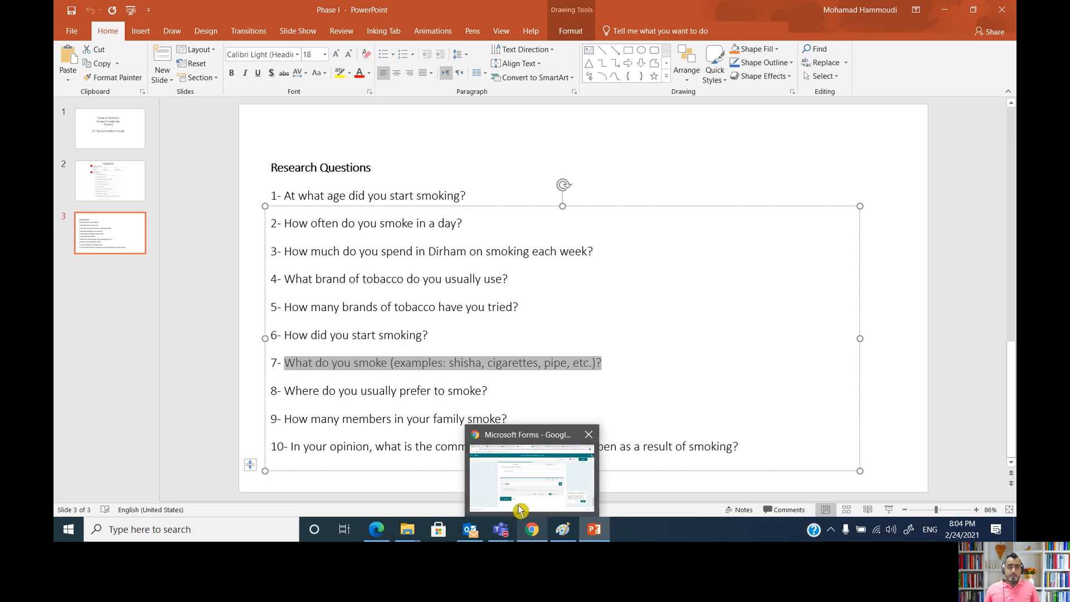
pyautogui.click(518, 484)
pyautogui.hotkey('ctrl', 'v')
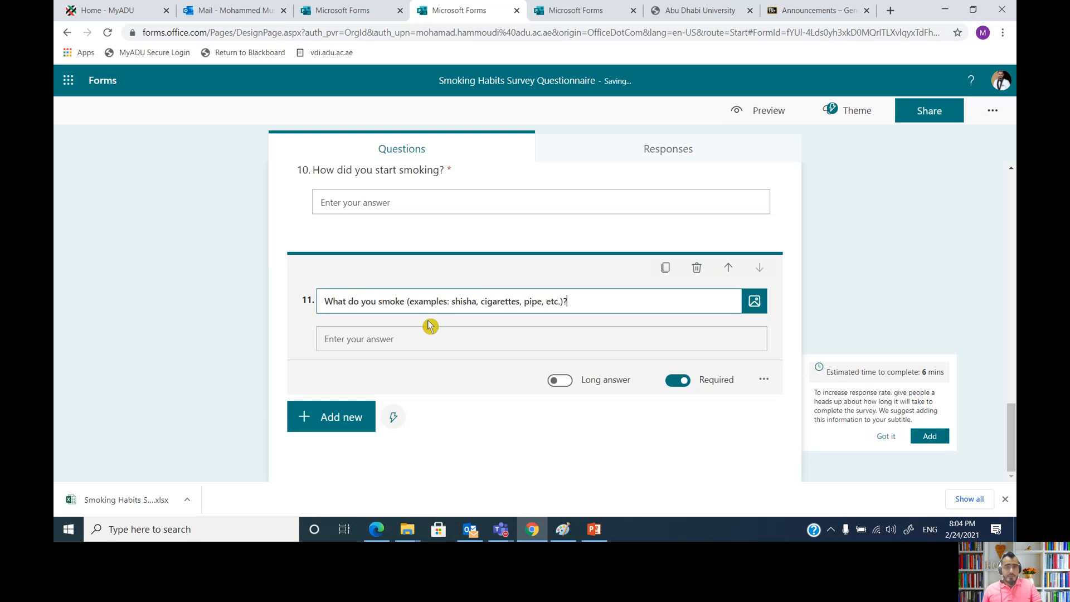
# Step: Add a text question titled "Where do you usually prefer to smoke?", copied from research question 8 in PowerPoint
pyautogui.click(332, 429)
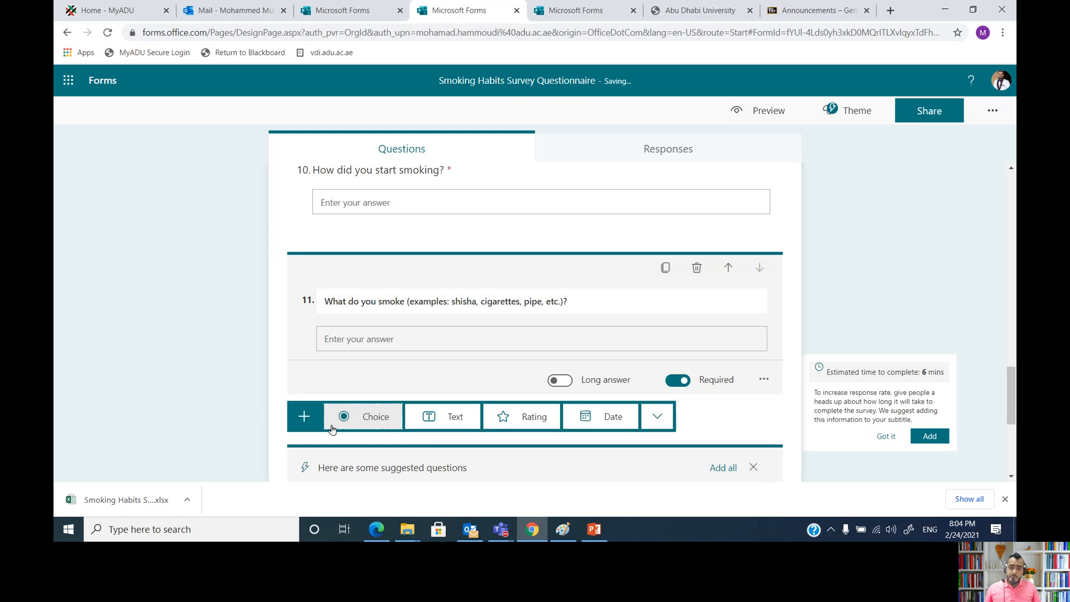
pyautogui.click(449, 418)
pyautogui.click(579, 529)
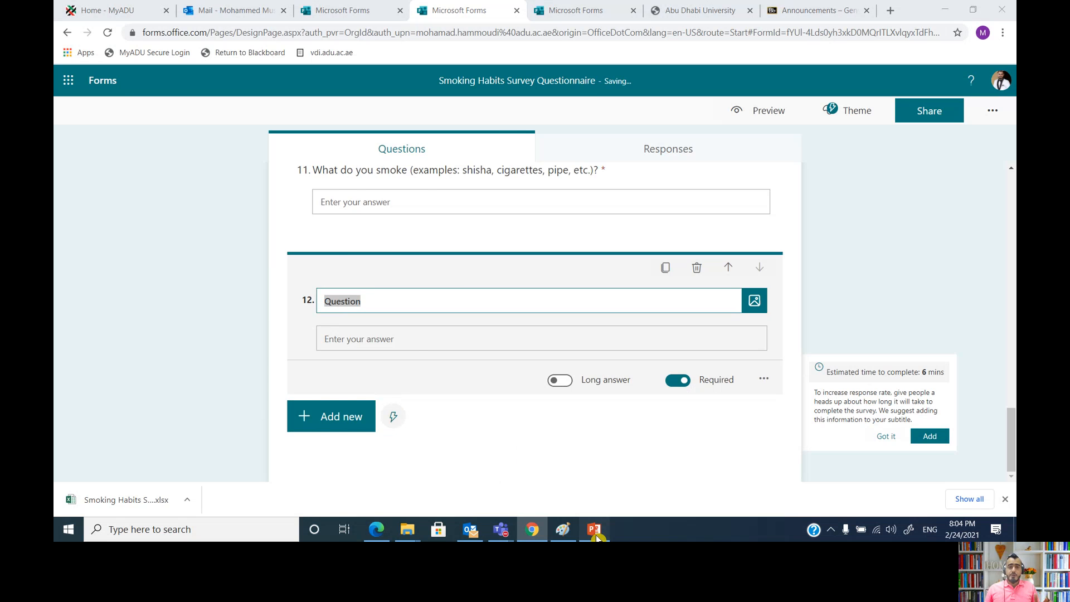
pyautogui.moveTo(487, 393); pyautogui.dragTo(285, 389)
pyautogui.hotkey('ctrl', 'c')
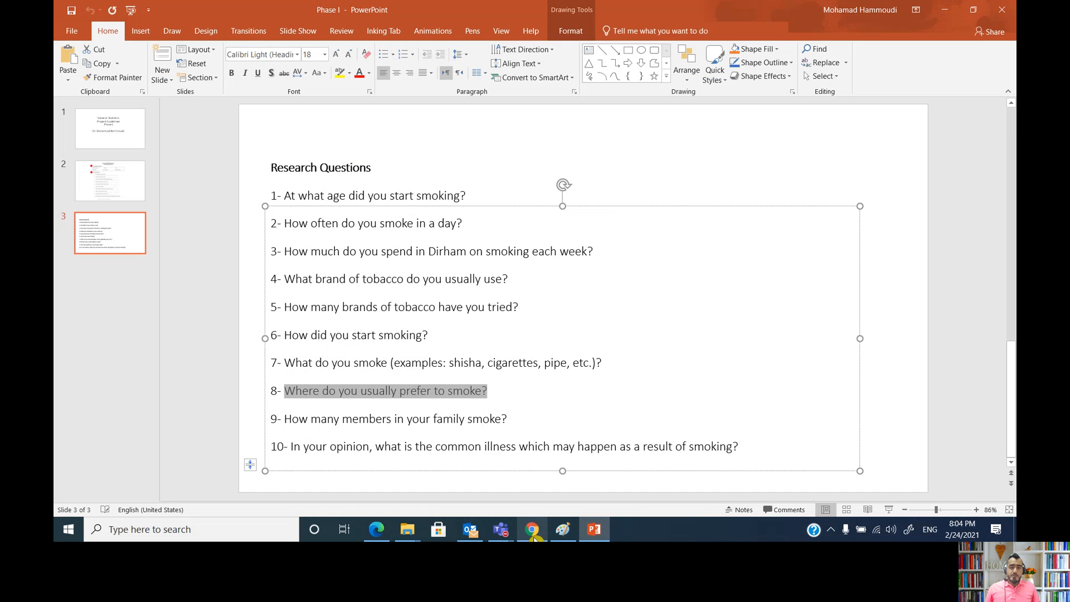
pyautogui.moveTo(533, 537)
pyautogui.click(538, 497)
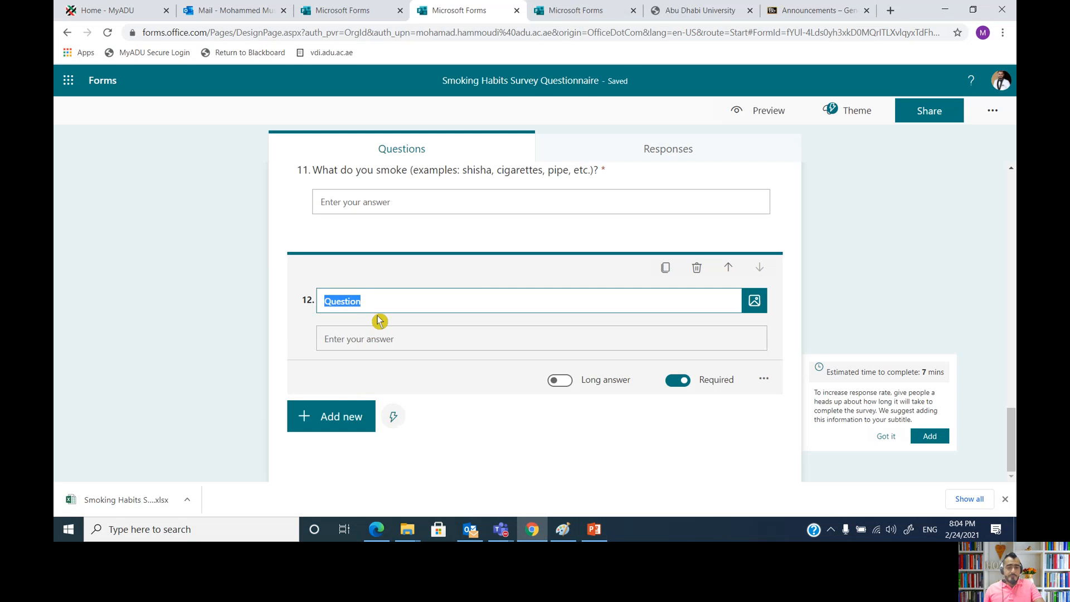
pyautogui.hotkey('ctrl', 'v')
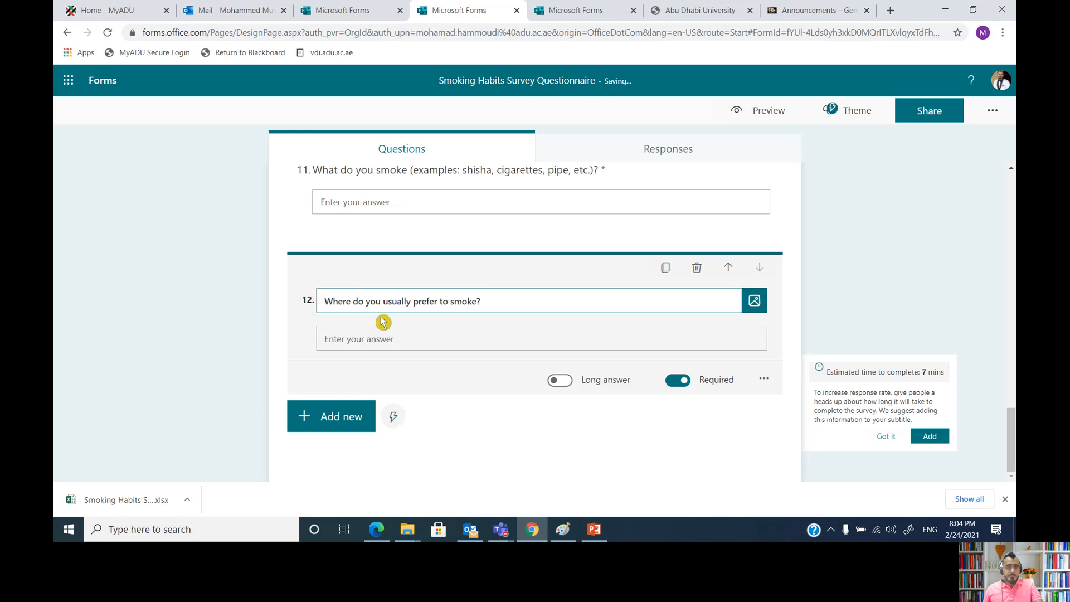
# Step: Add a text question titled "How many members in your family smoke?", copied from research question 9 in PowerPoint
pyautogui.click(328, 418)
pyautogui.click(447, 419)
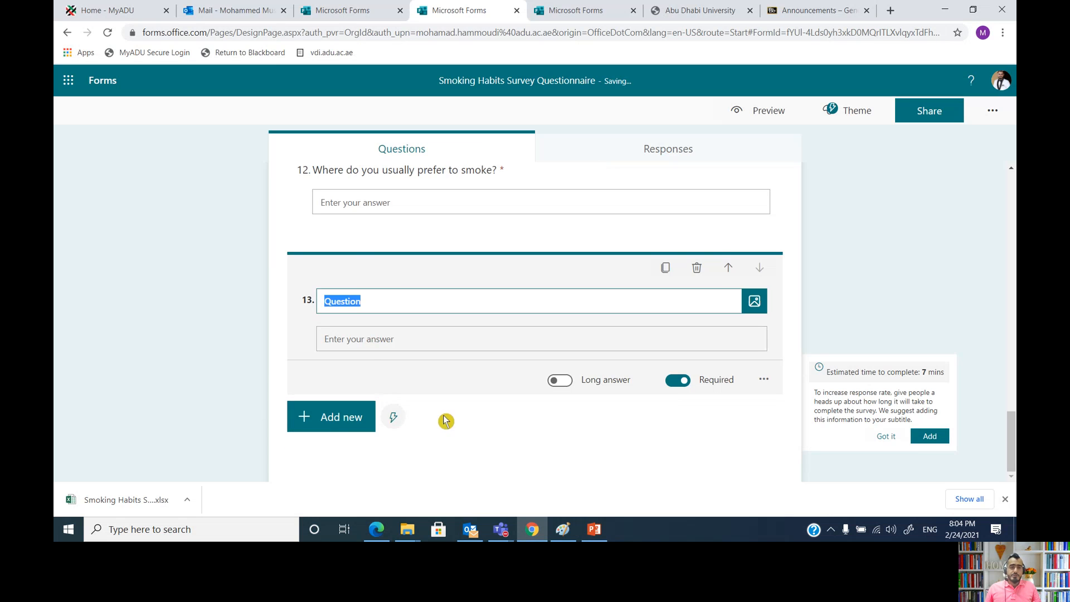
pyautogui.click(594, 529)
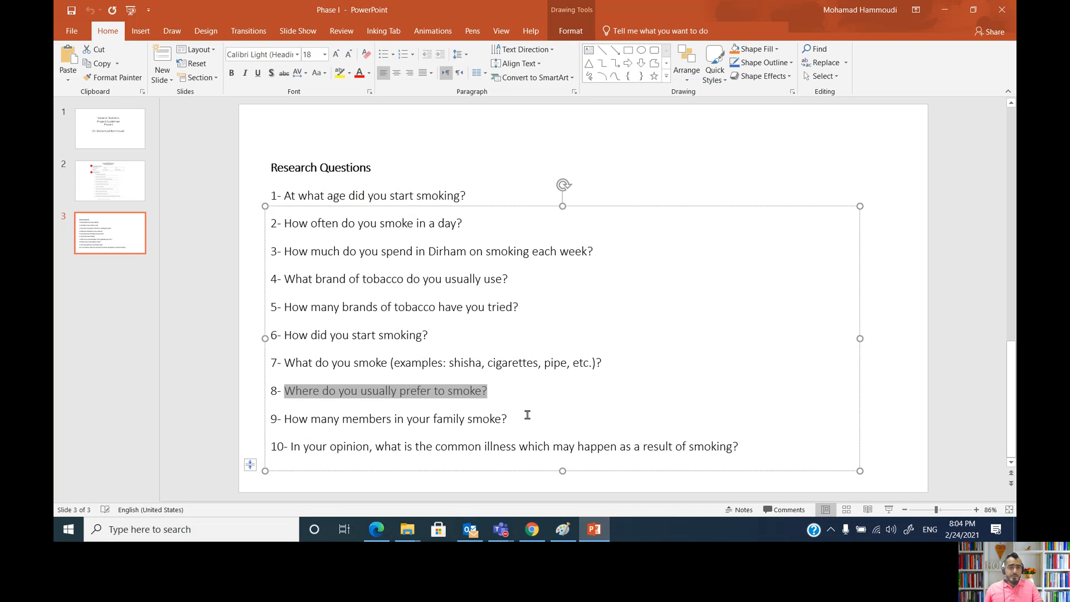
pyautogui.moveTo(522, 417); pyautogui.dragTo(298, 417)
pyautogui.hotkey('ctrl', 'c')
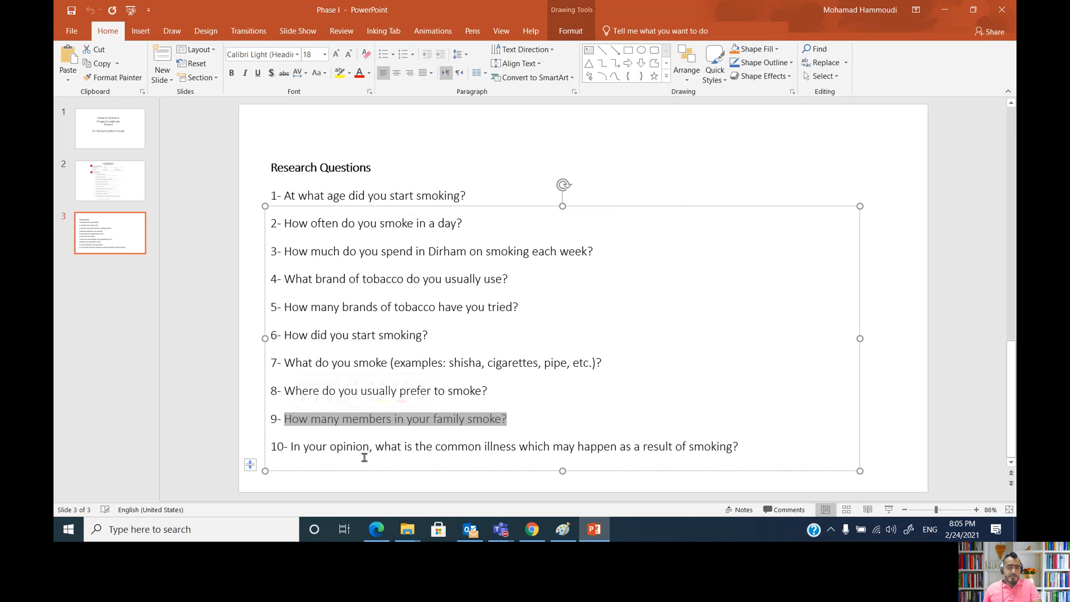
pyautogui.click(532, 529)
pyautogui.hotkey('ctrl', 'v')
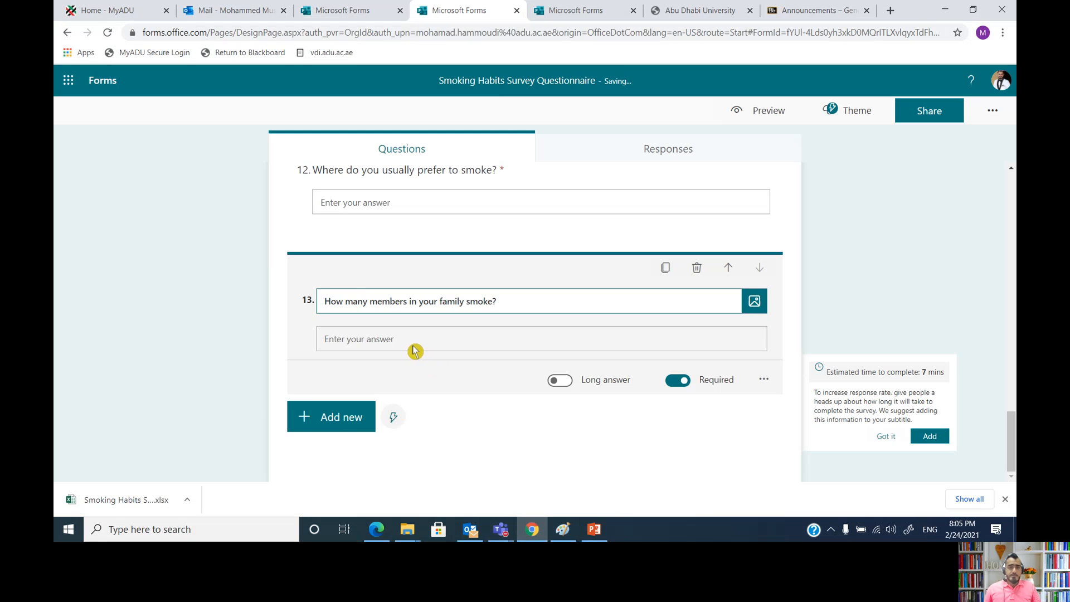
# Step: Add a text question titled "In your opinion, what is the common illness which may happen as a result of smoking?", copied from research question 10 in PowerPoint
pyautogui.click(344, 422)
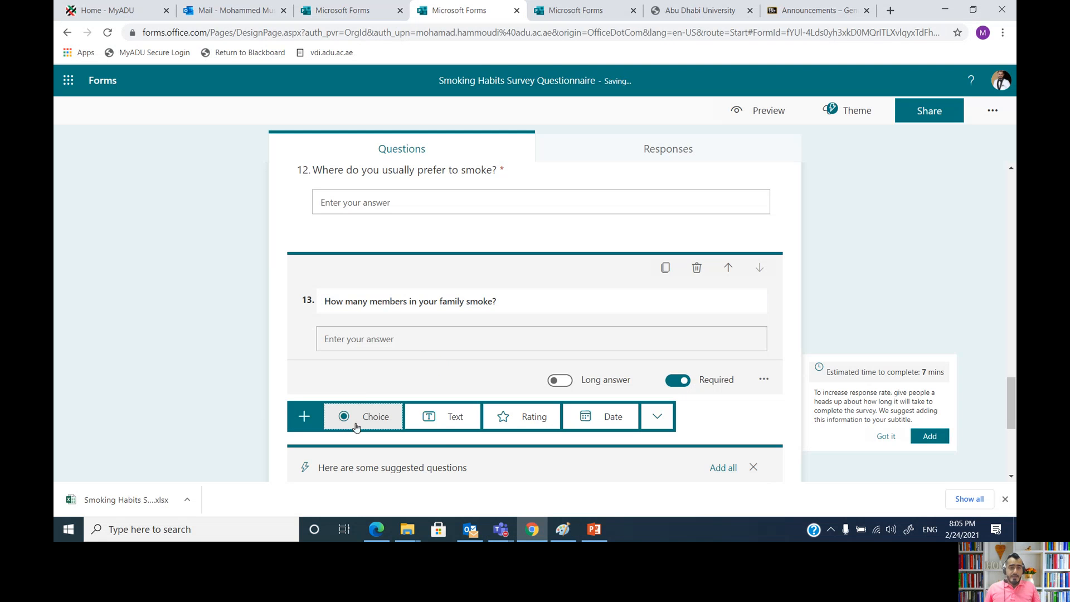
pyautogui.click(451, 426)
pyautogui.click(593, 529)
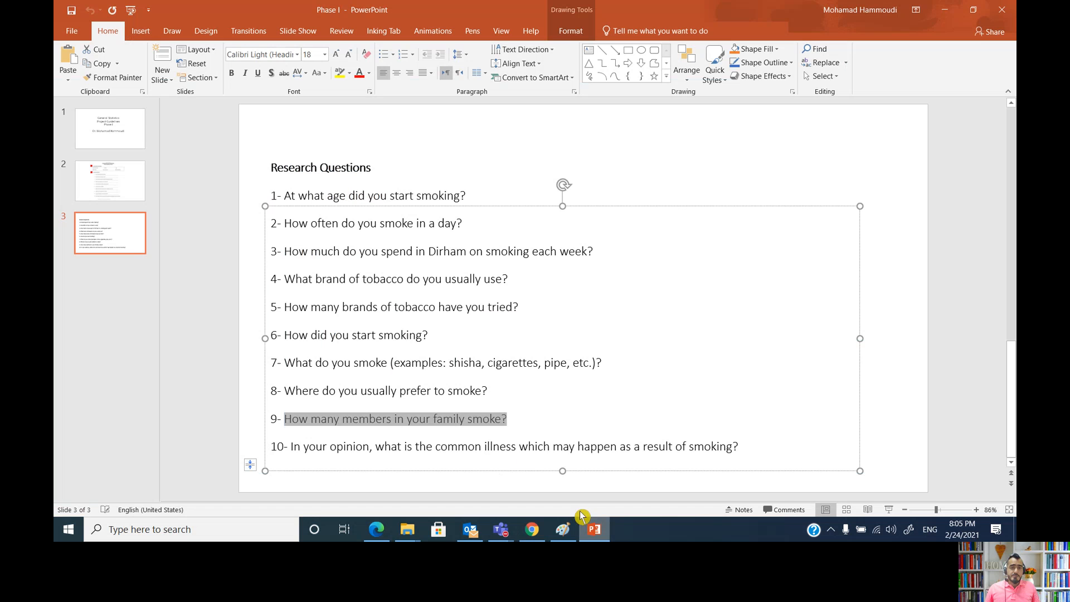
pyautogui.moveTo(742, 441); pyautogui.dragTo(324, 448)
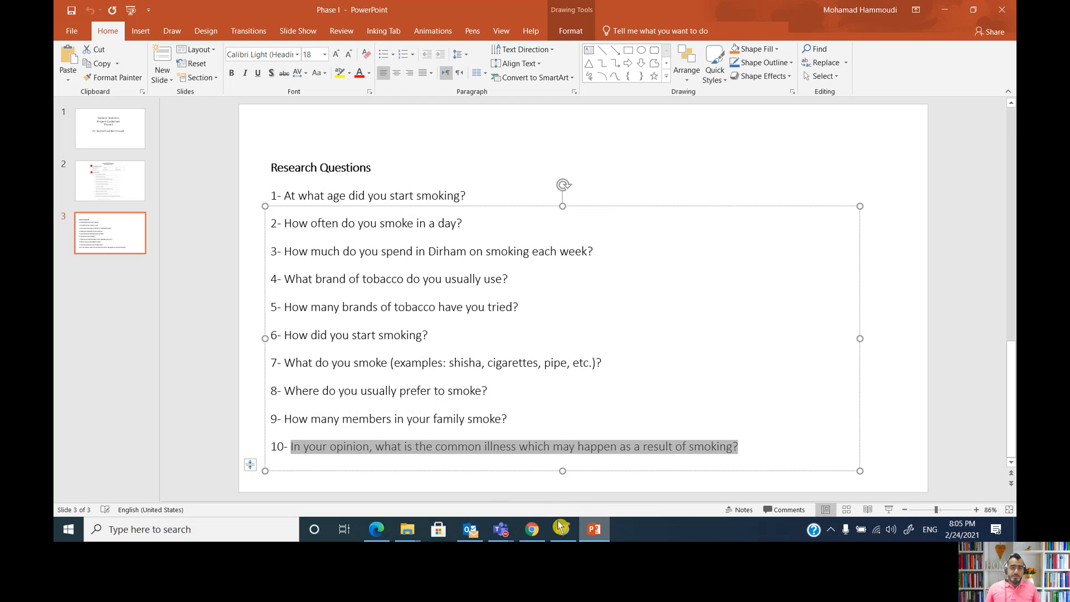
pyautogui.click(533, 529)
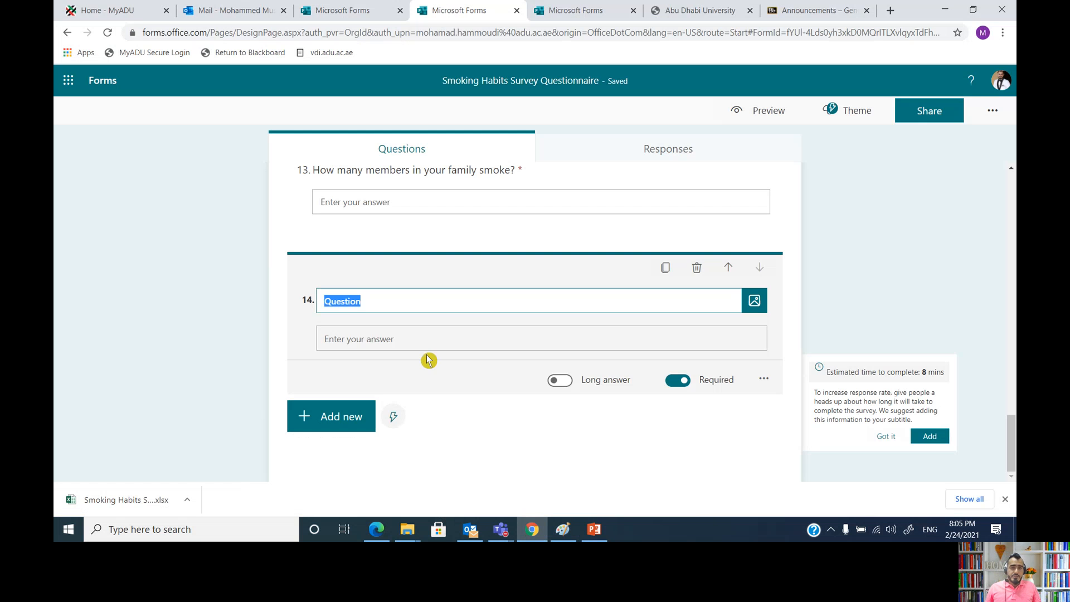
pyautogui.write('In your opinion, what is the common illness which may happen as a result of smoking?')
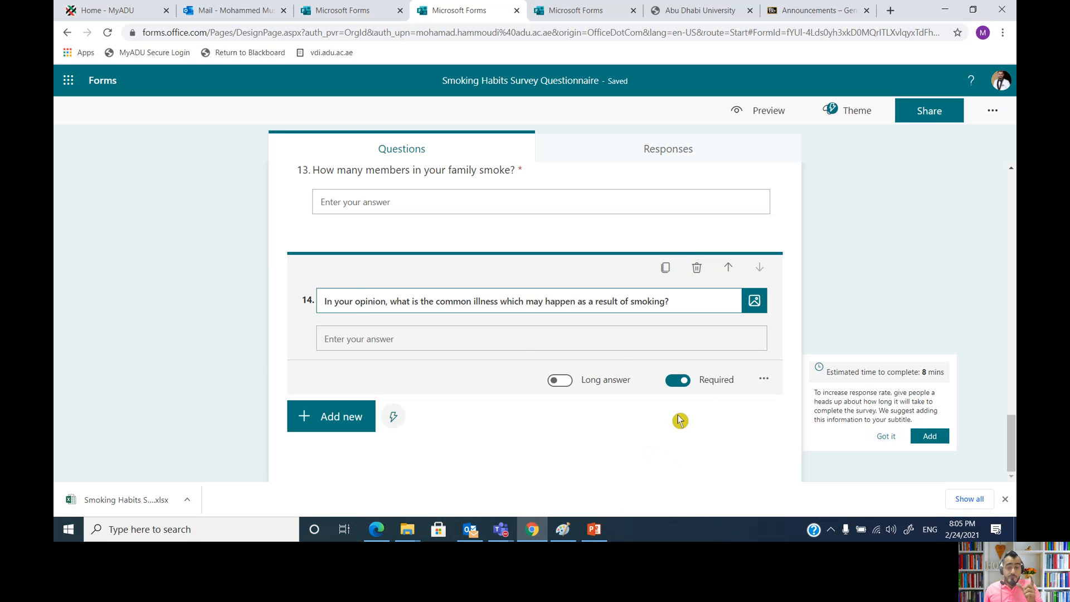
# Step: Try moving the common illness question up one position and return it to the end of the form
pyautogui.click(728, 269)
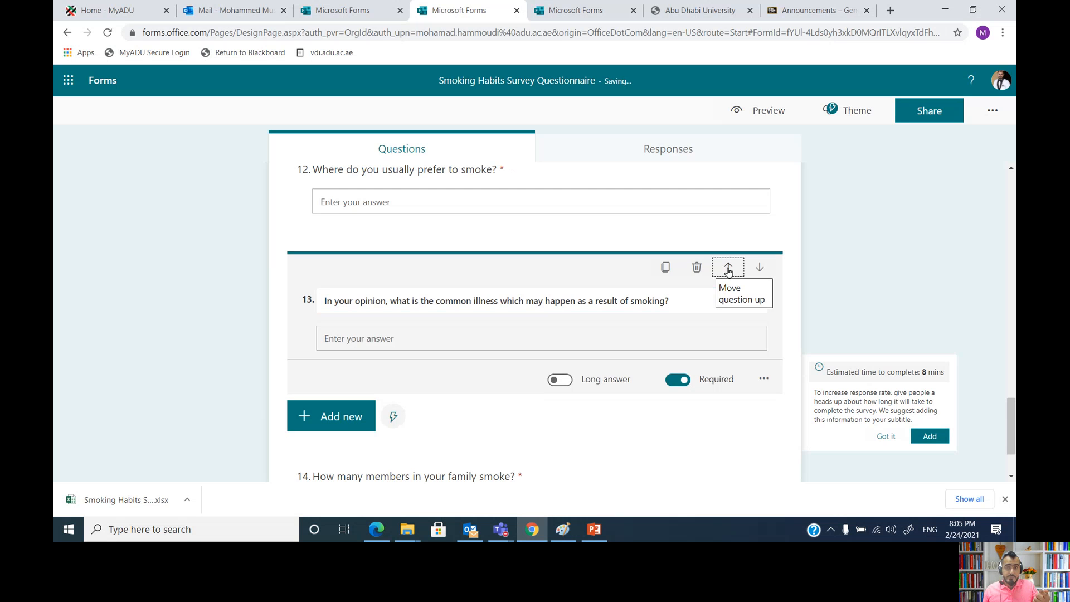
pyautogui.click(760, 267)
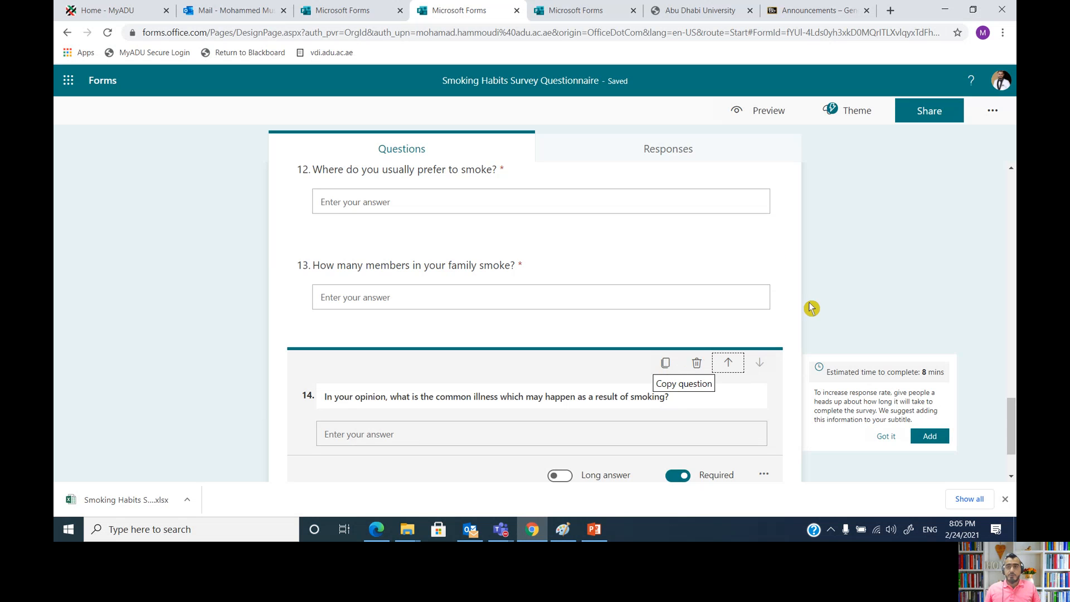
# Step: Apply the suggested theme with snowy mountains and hot-air balloons to the form
pyautogui.scroll(6, 872, 264)
pyautogui.scroll(10, 872, 264)
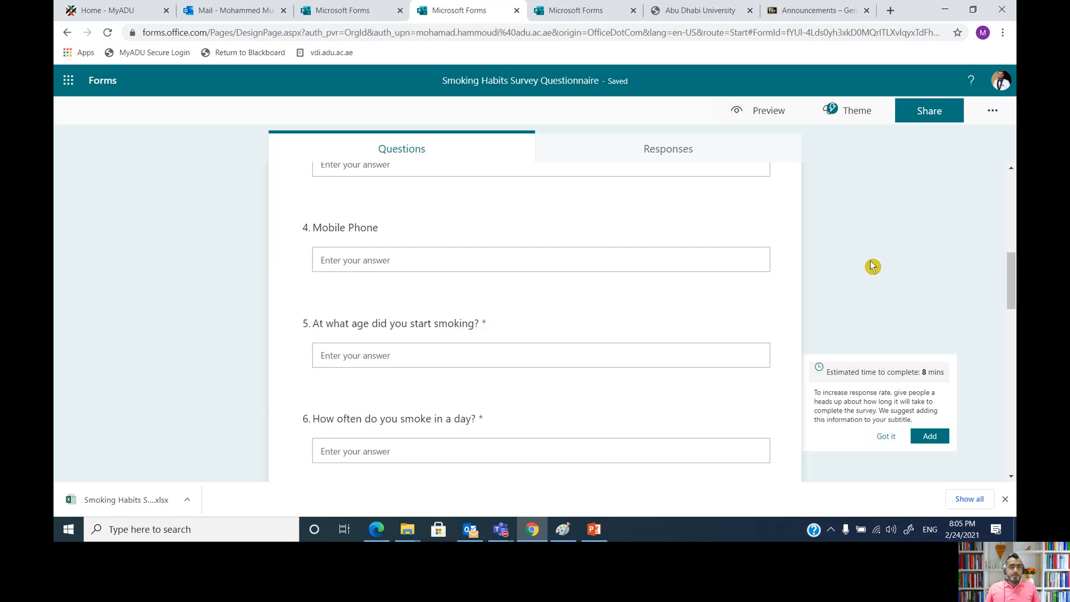
pyautogui.scroll(-16, 872, 267)
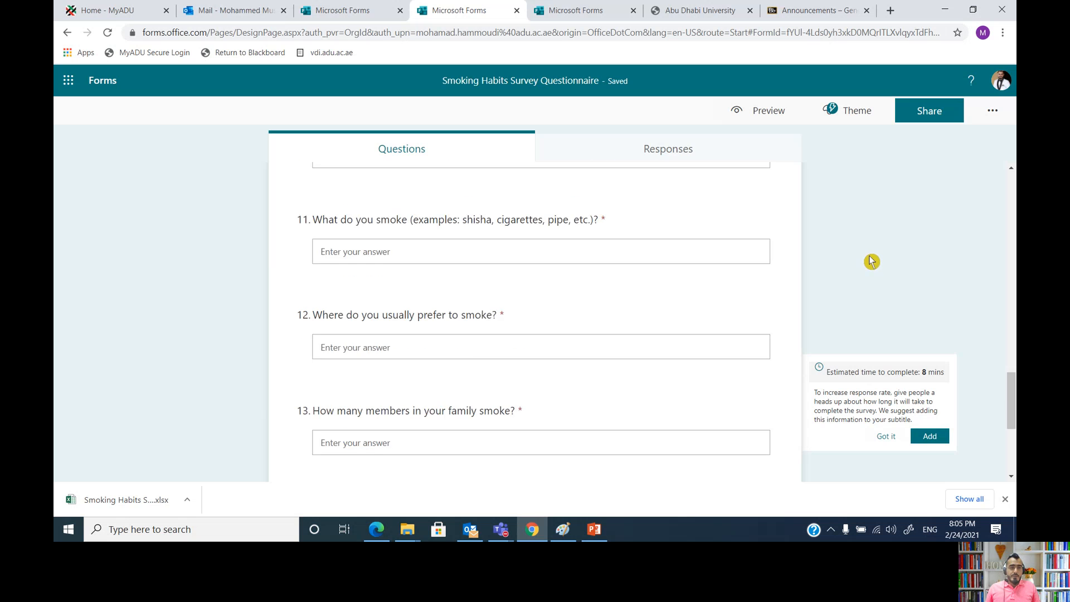
pyautogui.scroll(16, 868, 261)
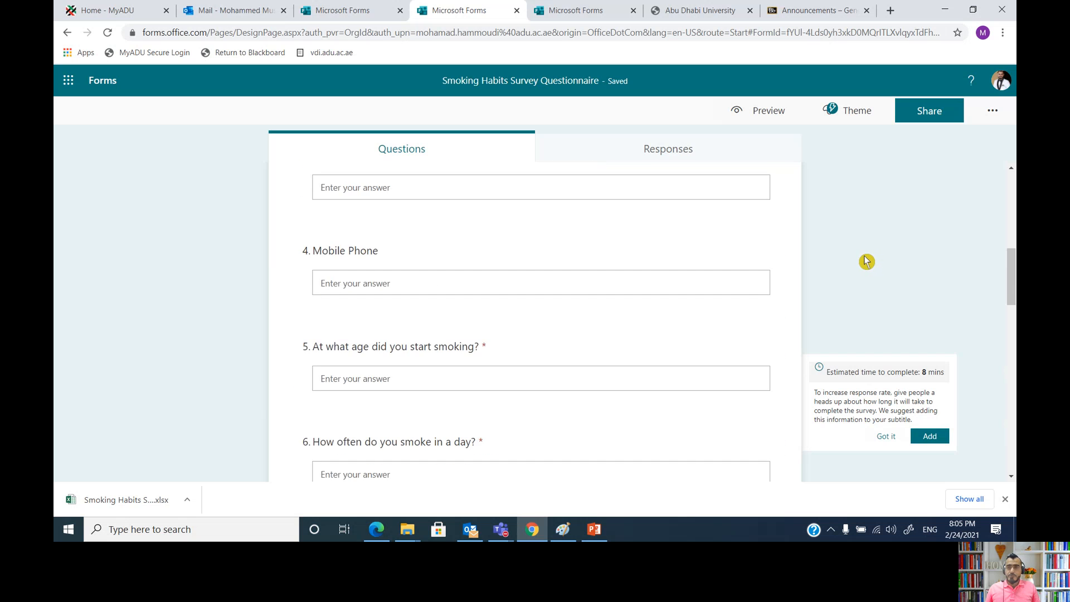
pyautogui.click(852, 114)
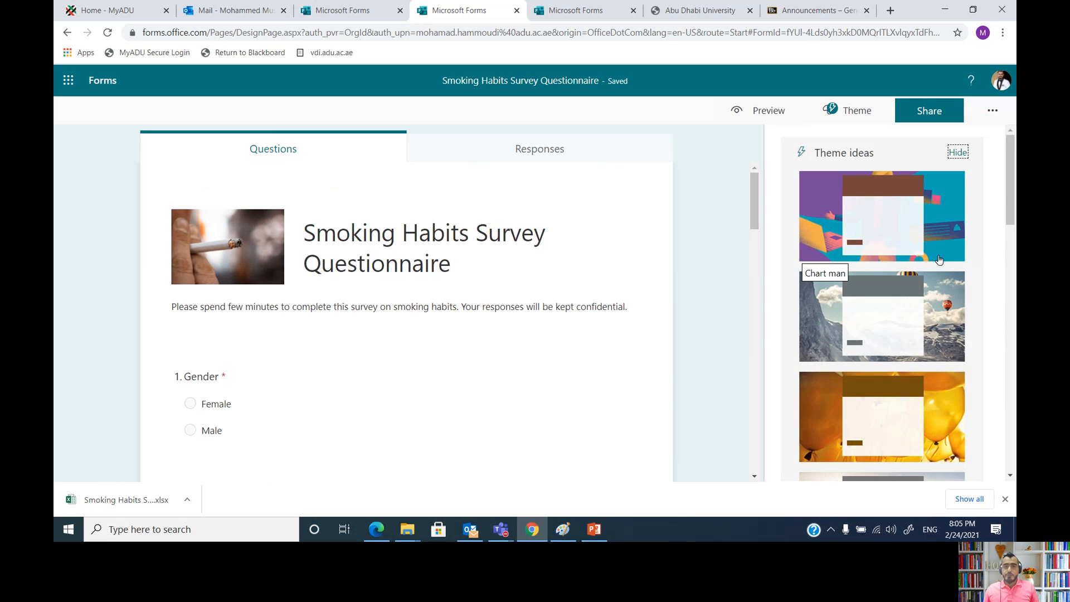
pyautogui.scroll(-1, 925, 222)
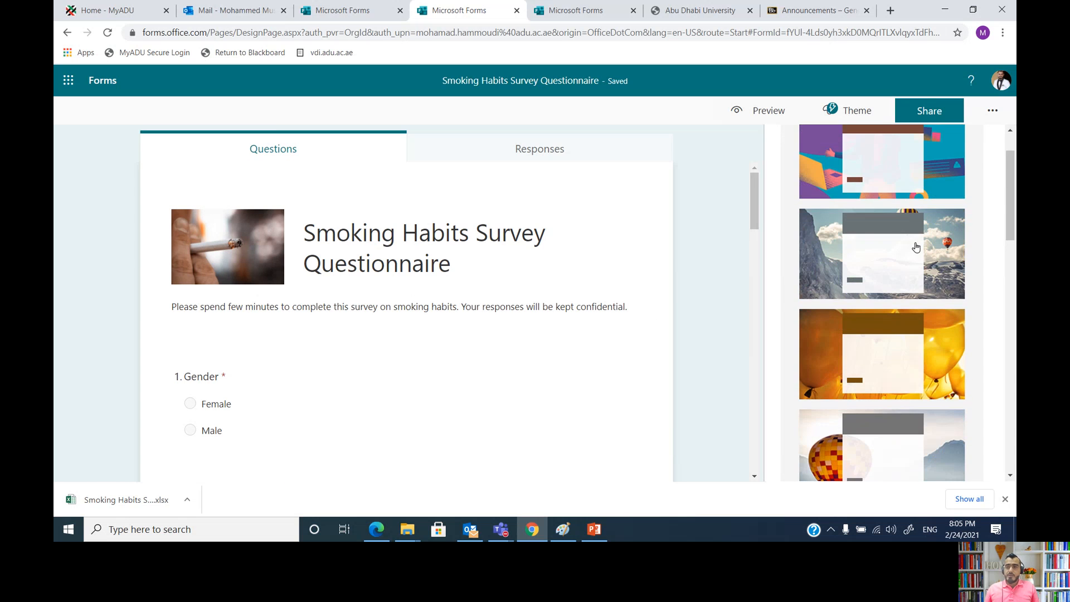
pyautogui.click(936, 247)
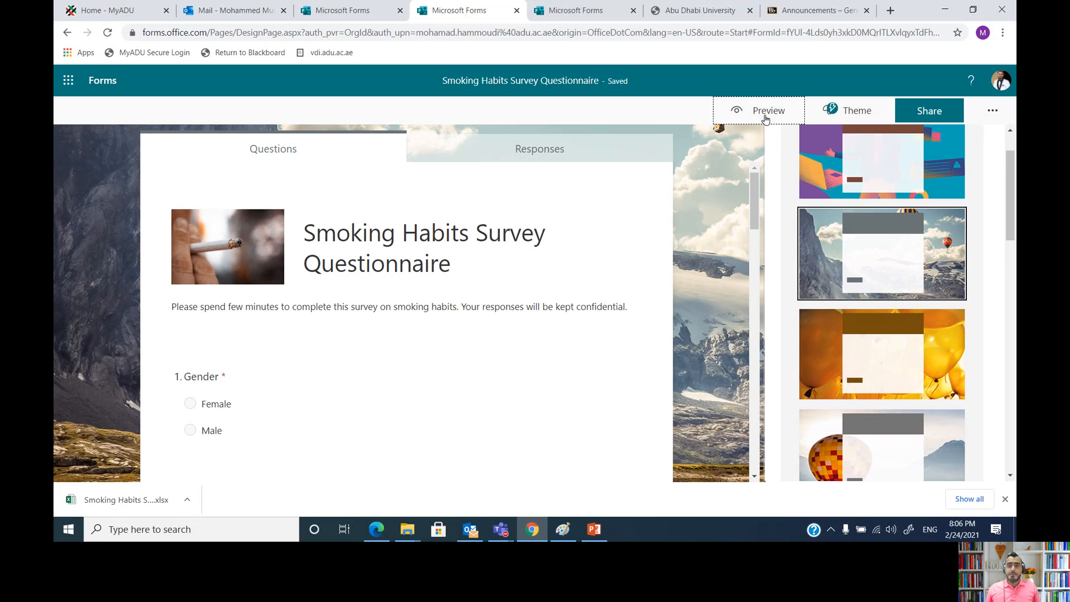
# Step: Preview the questionnaire in the computer layout and look through its questions
pyautogui.click(764, 116)
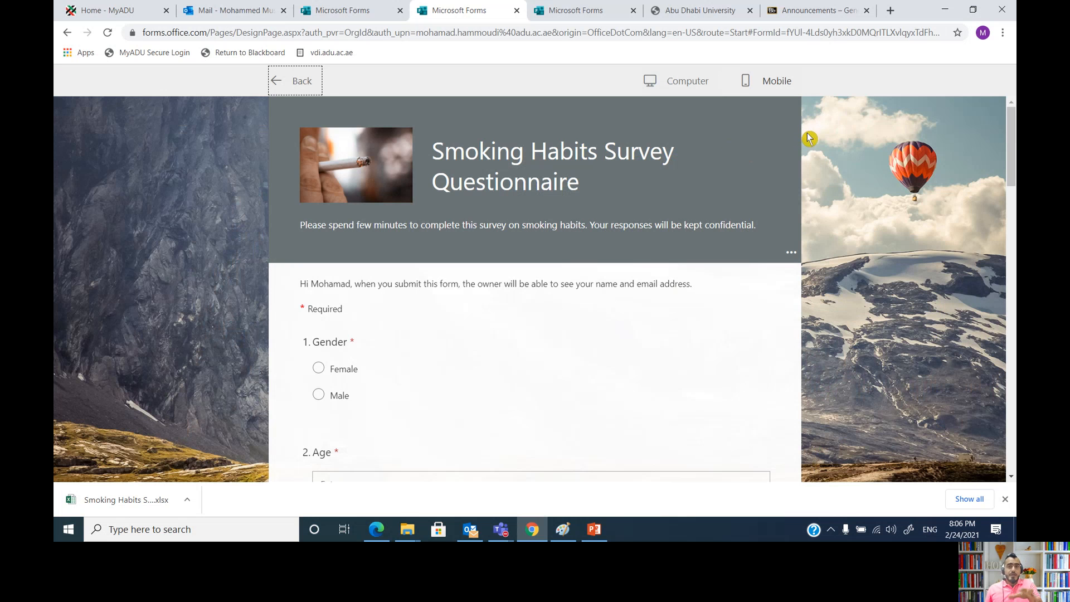
pyautogui.scroll(-5, 735, 177)
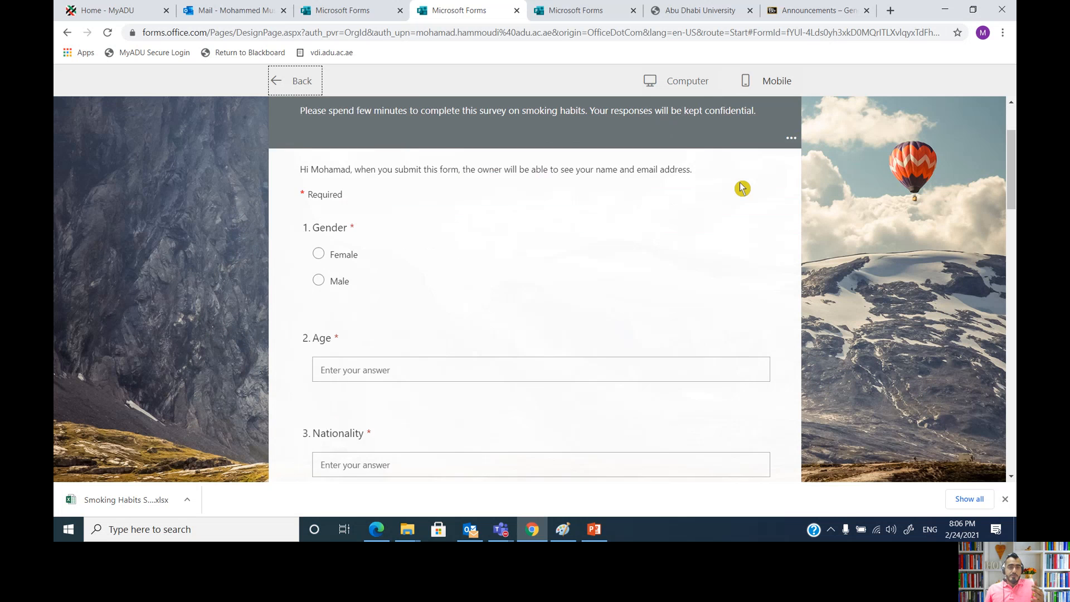
pyautogui.scroll(-20, 742, 190)
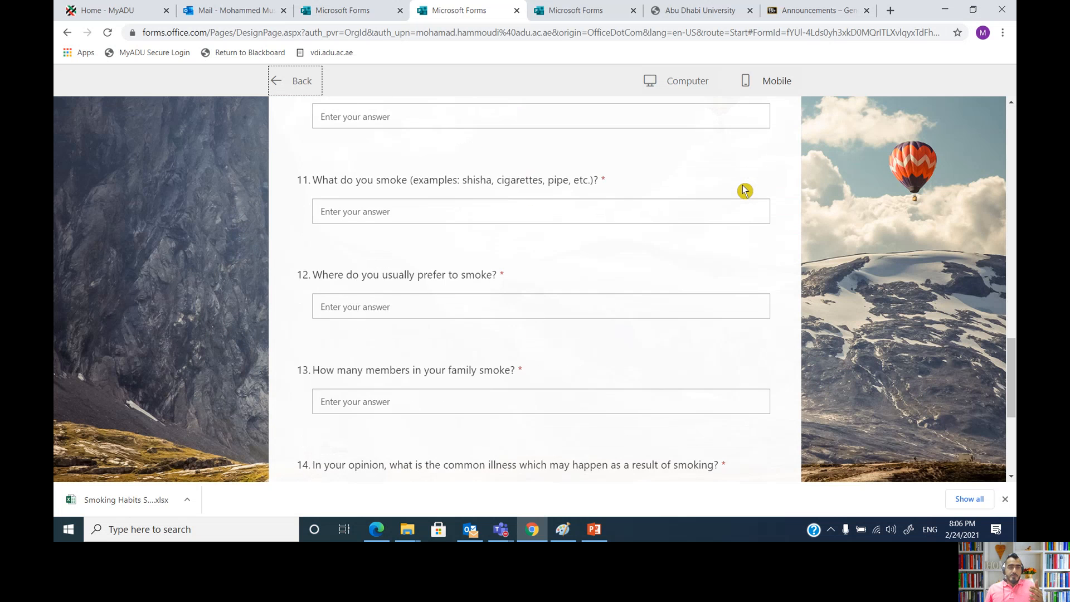
pyautogui.scroll(20, 744, 191)
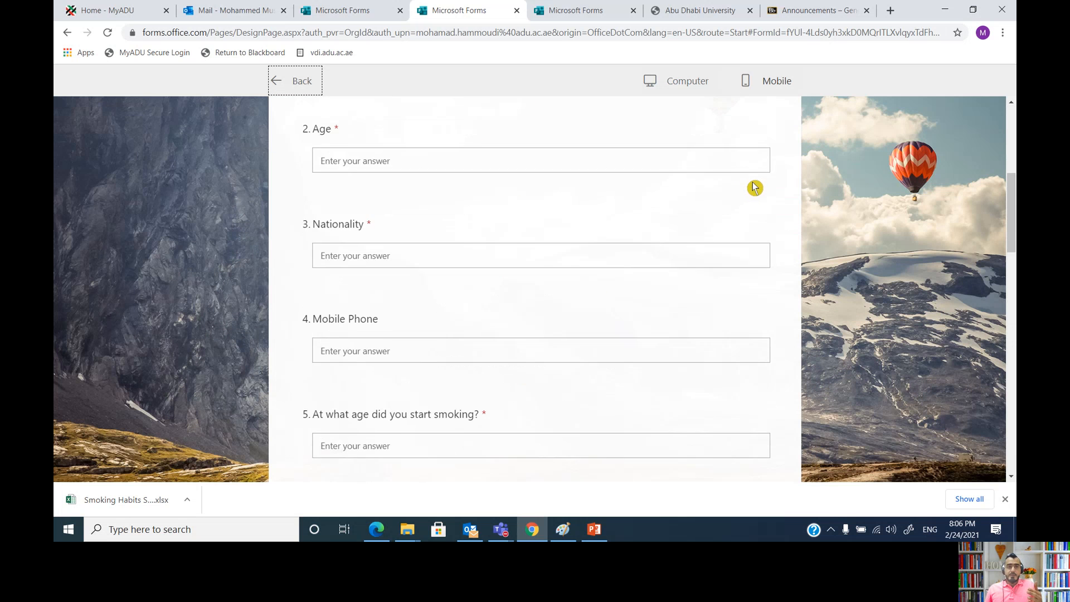
# Step: Check the questionnaire's mobile preview through to the Submit button and return to the form editor
pyautogui.click(774, 80)
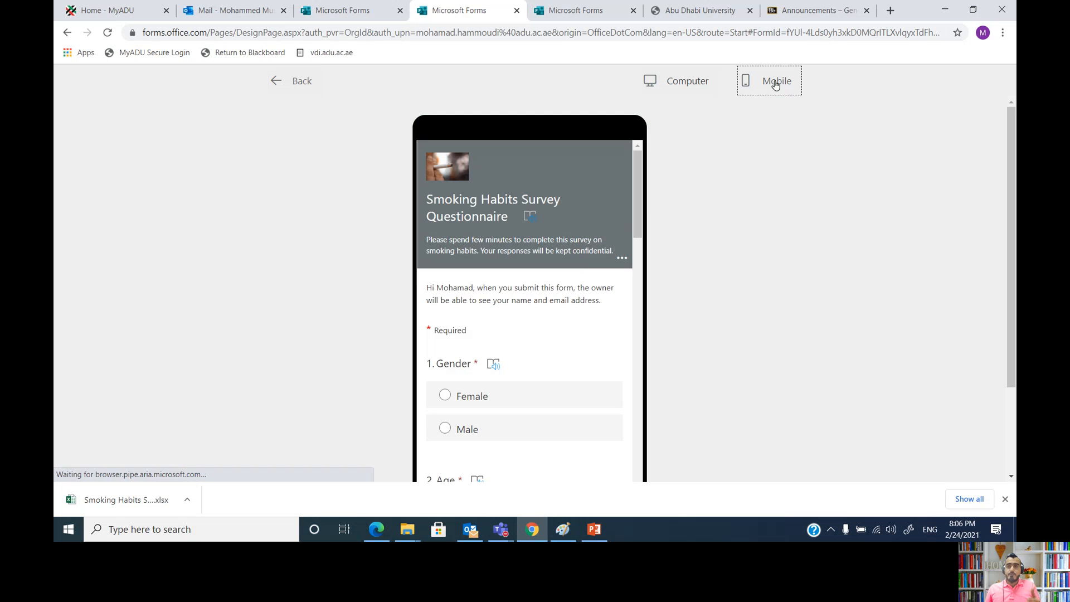
pyautogui.scroll(-10, 638, 206)
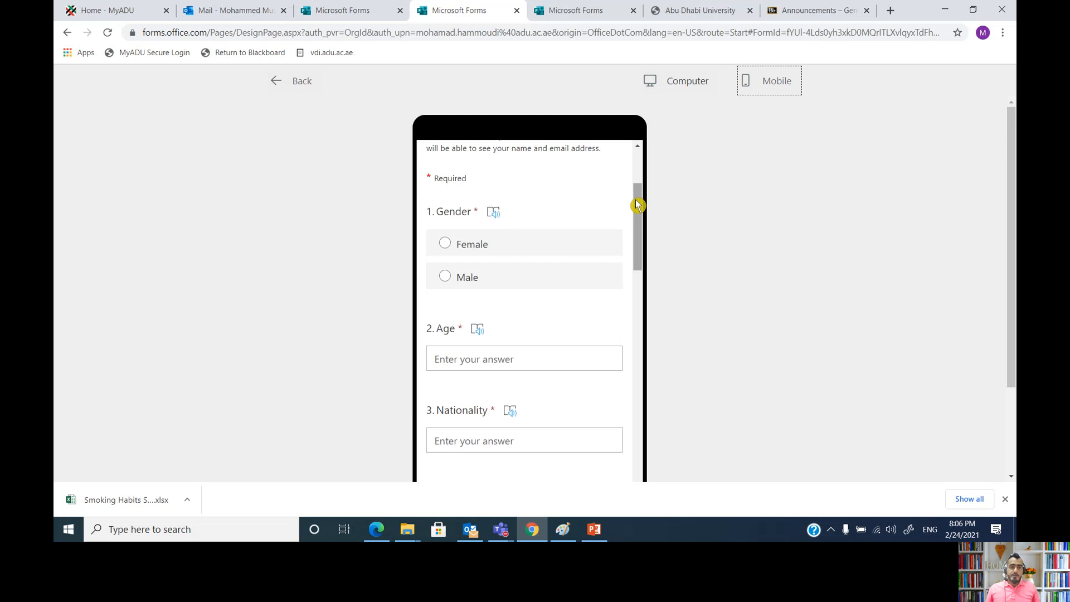
pyautogui.scroll(-5, 638, 202)
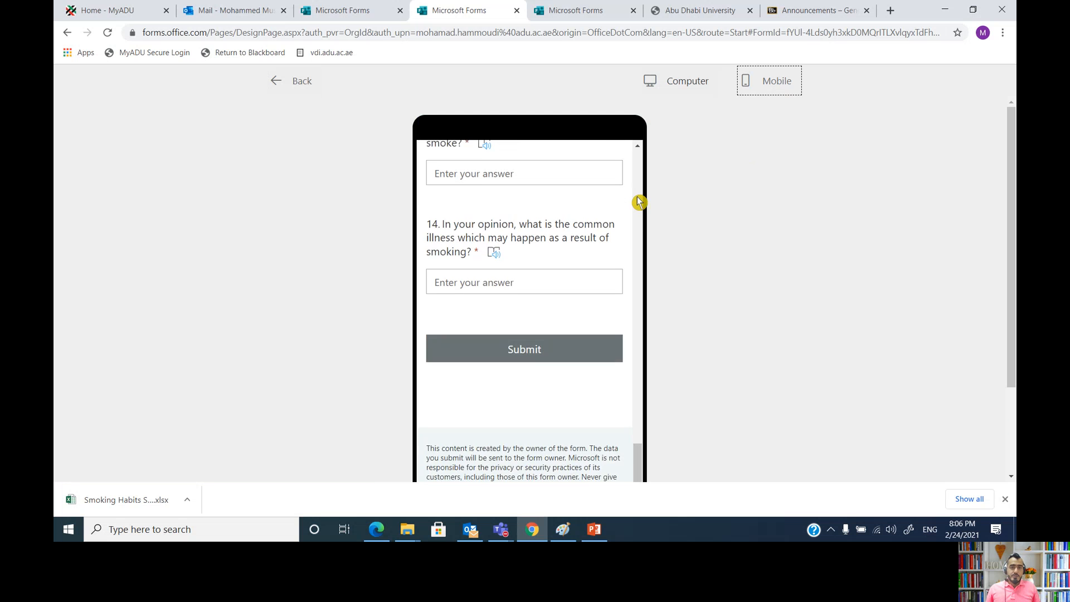
pyautogui.scroll(15, 637, 200)
pyautogui.scroll(3, 637, 199)
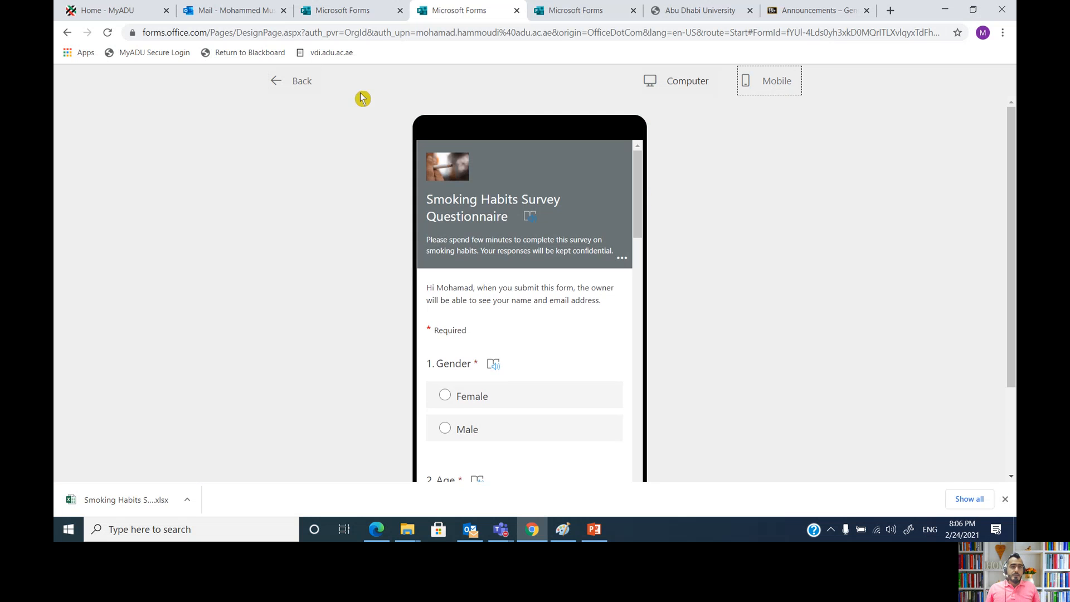
pyautogui.click(279, 80)
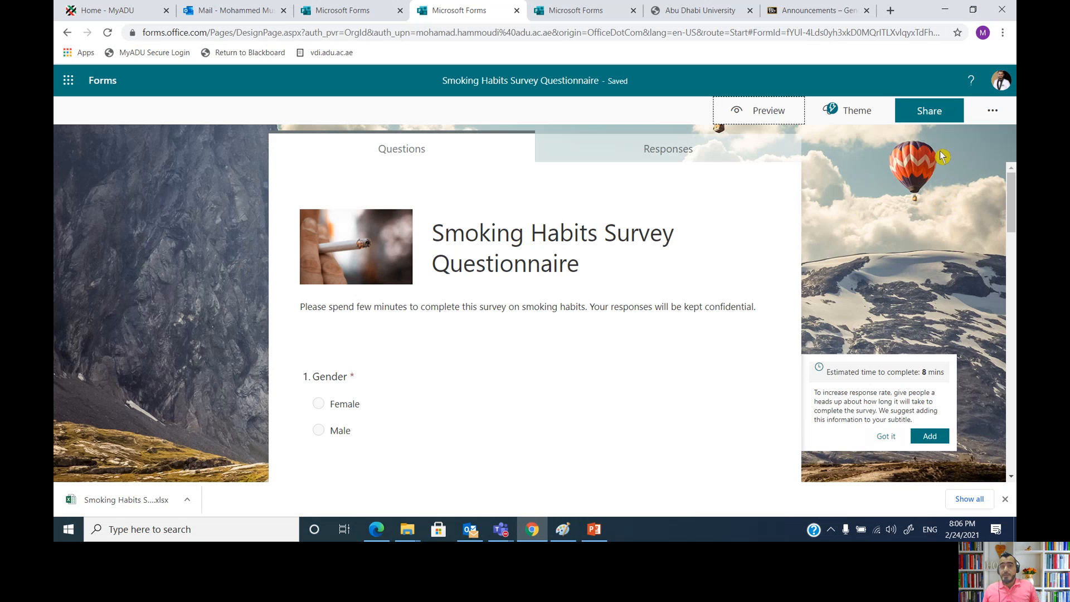
# Step: Copy the form's response link for people in the organization and open it in a new browser tab
pyautogui.click(951, 115)
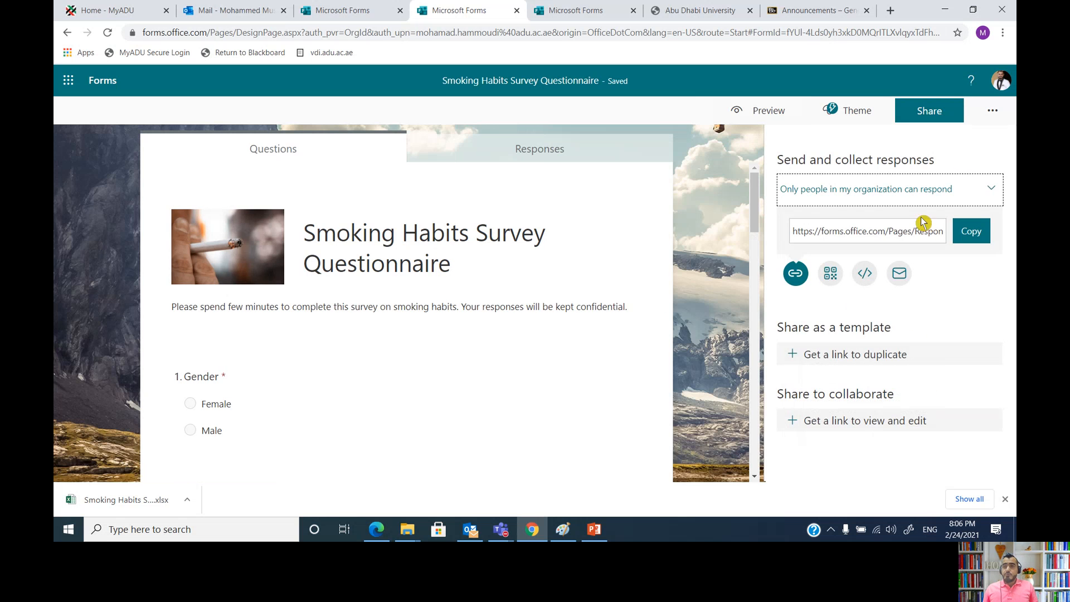
pyautogui.click(972, 233)
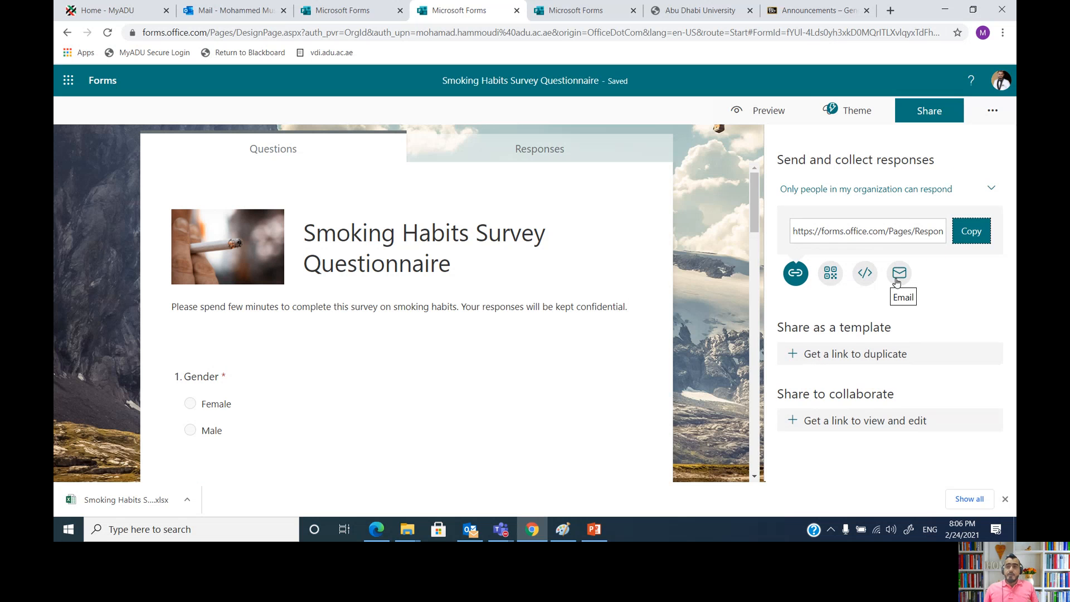
pyautogui.click(890, 10)
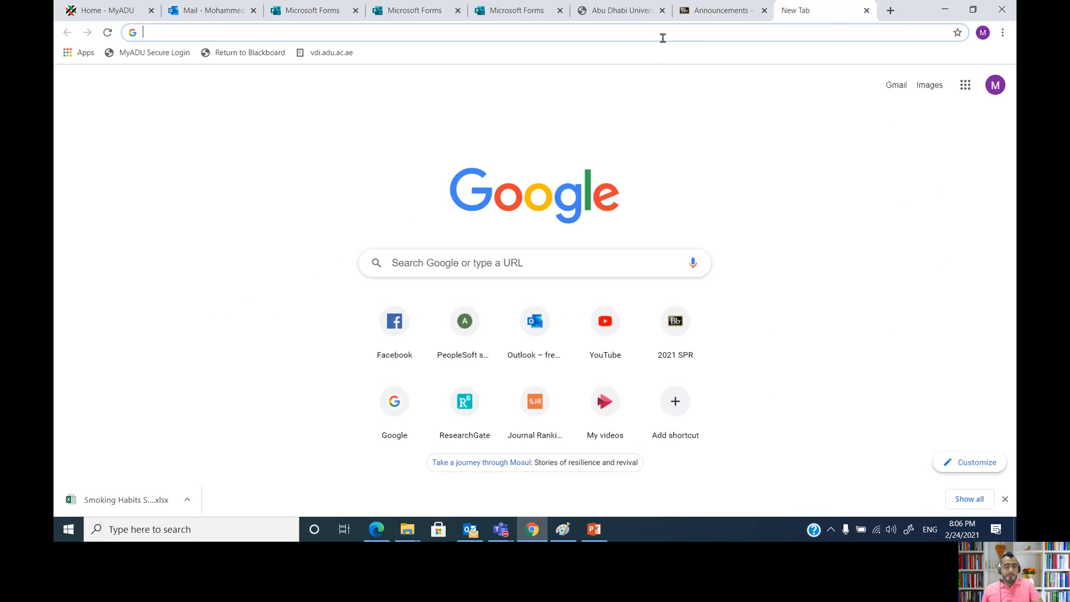
pyautogui.hotkey('ctrl', 'v')
pyautogui.press('Return')
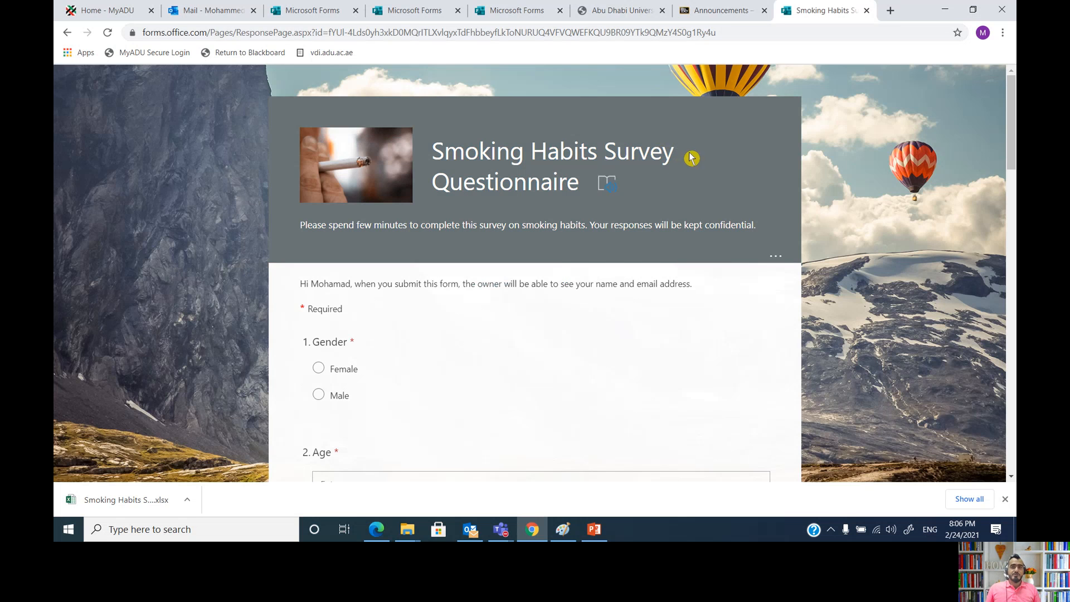
# Step: Return to the Smoking Habits Survey Questionnaire in the form editor and view its responses summary
pyautogui.click(505, 12)
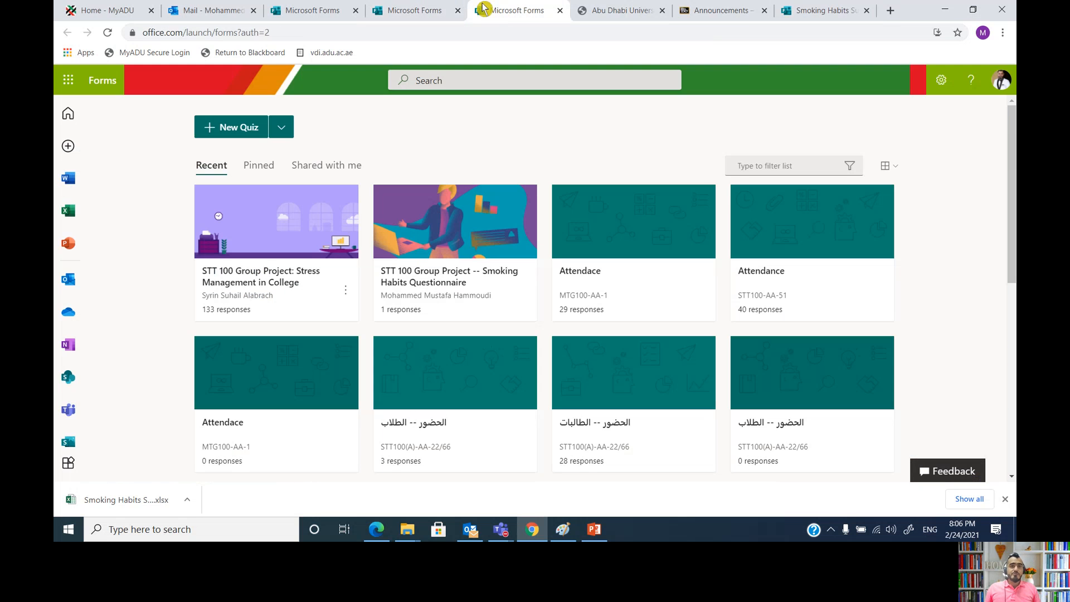
pyautogui.click(429, 10)
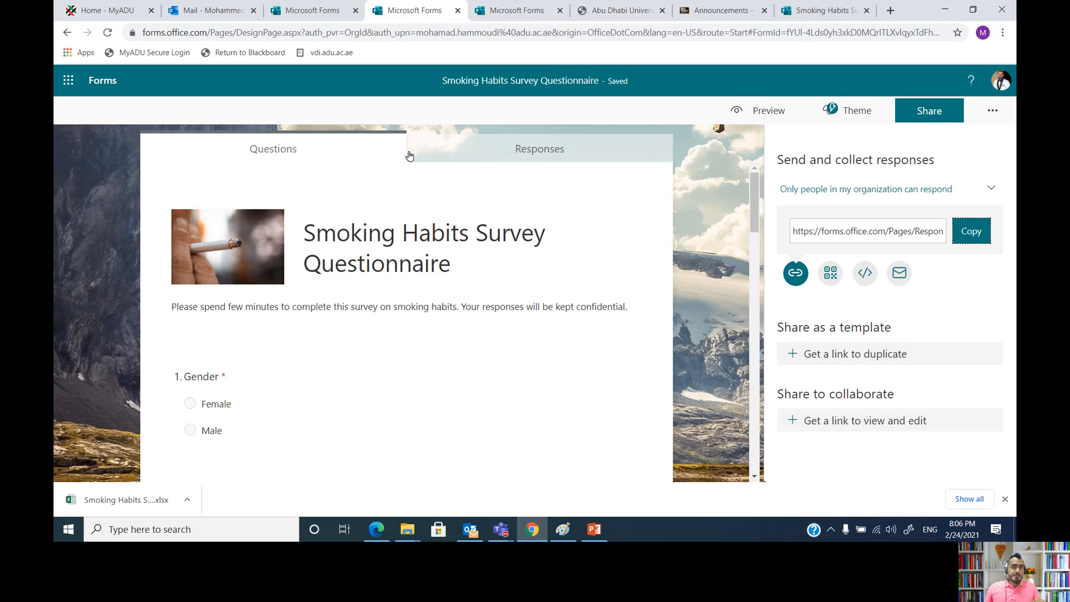
pyautogui.click(547, 158)
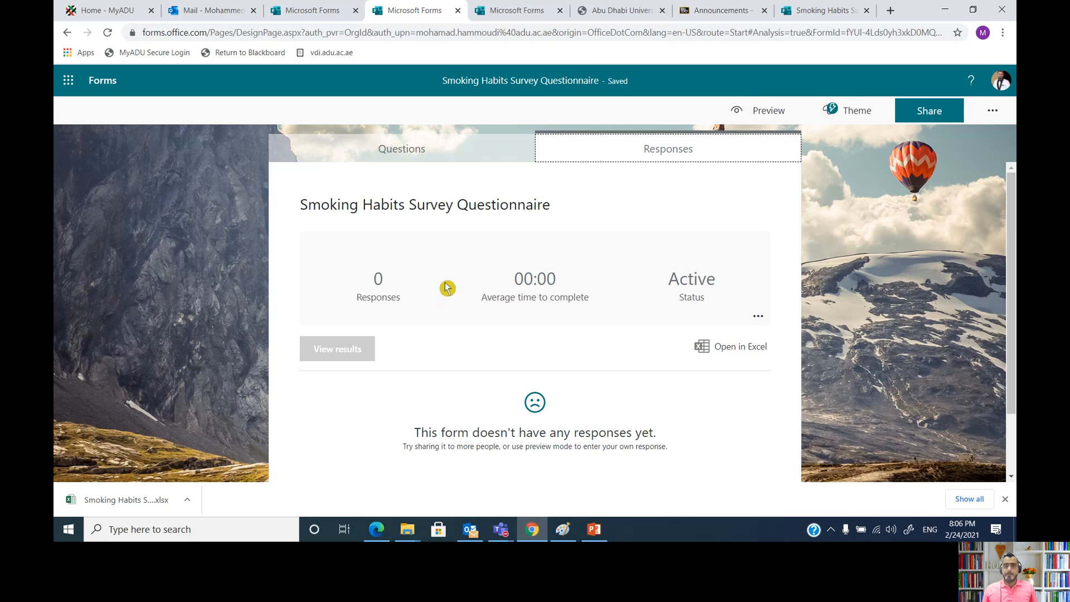
# Step: Return to the shared questionnaire as a respondent, choose Male for gender and enter 40 as the age
pyautogui.click(803, 11)
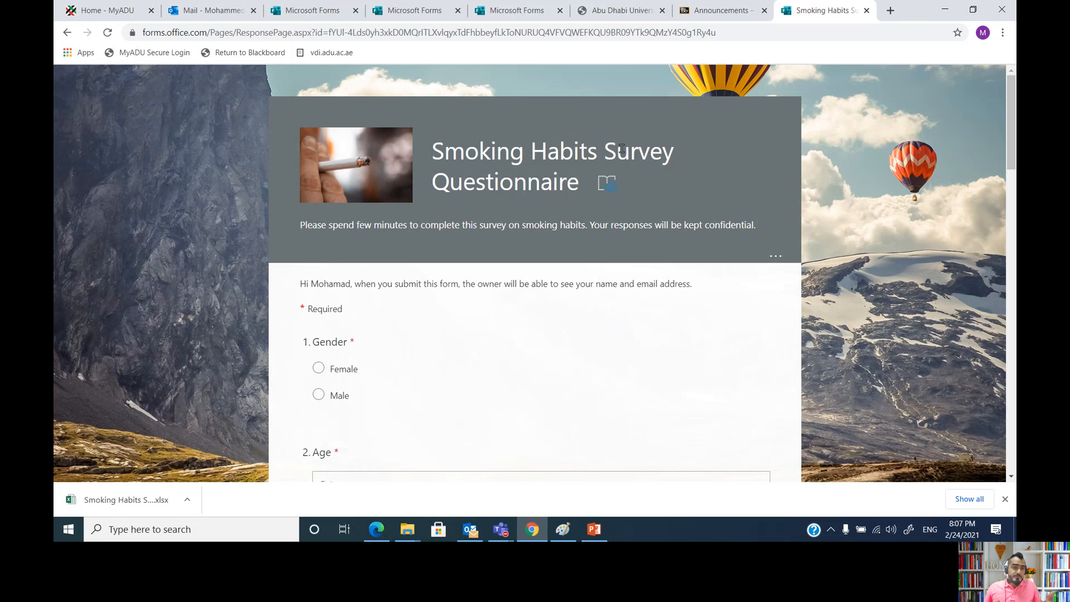
pyautogui.scroll(-1, 718, 268)
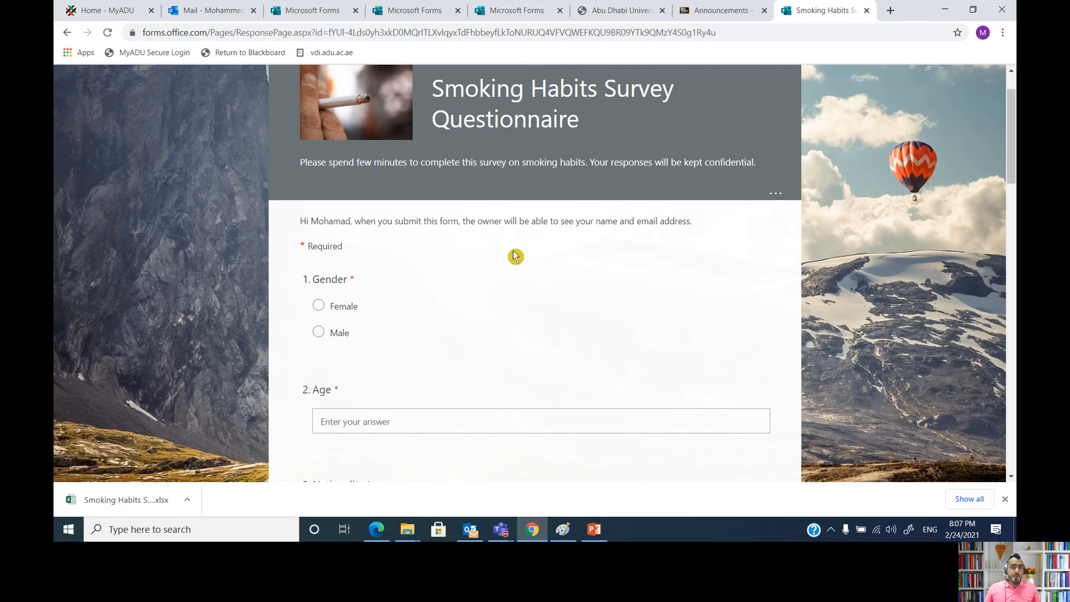
pyautogui.click(318, 339)
pyautogui.scroll(-1, 406, 386)
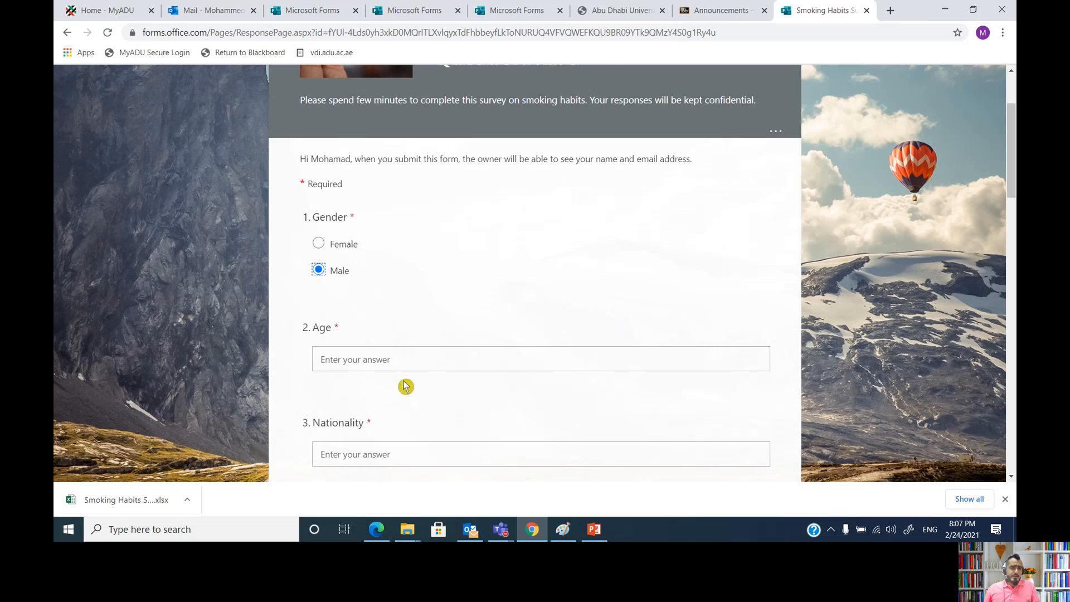
pyautogui.click(419, 344)
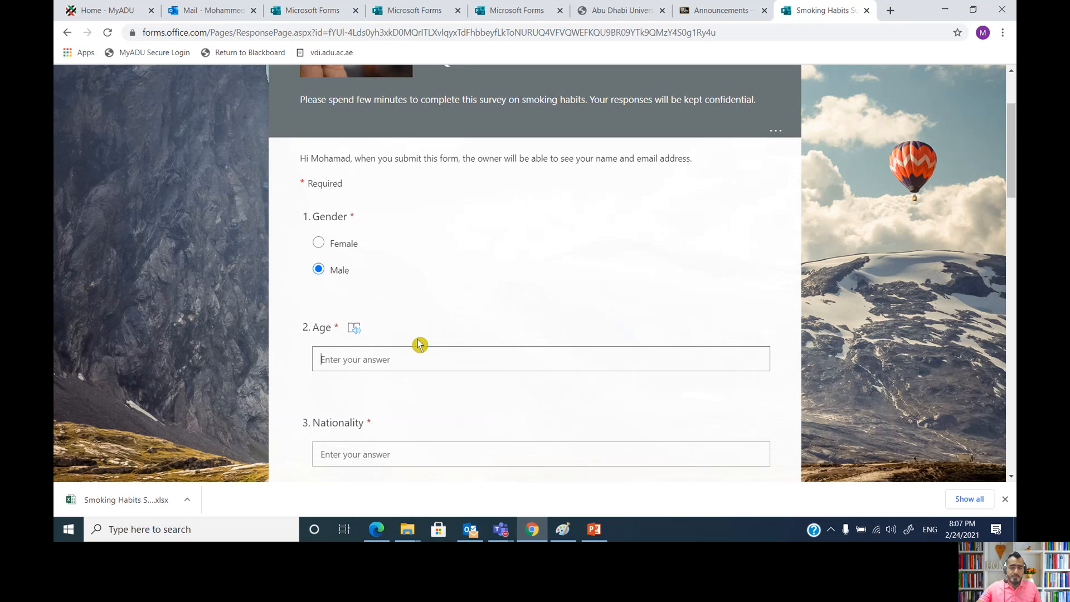
pyautogui.write('40')
# Step: Enter mmmmm as the nationality and fill in the respondent's mobile phone number
pyautogui.scroll(-2, 427, 356)
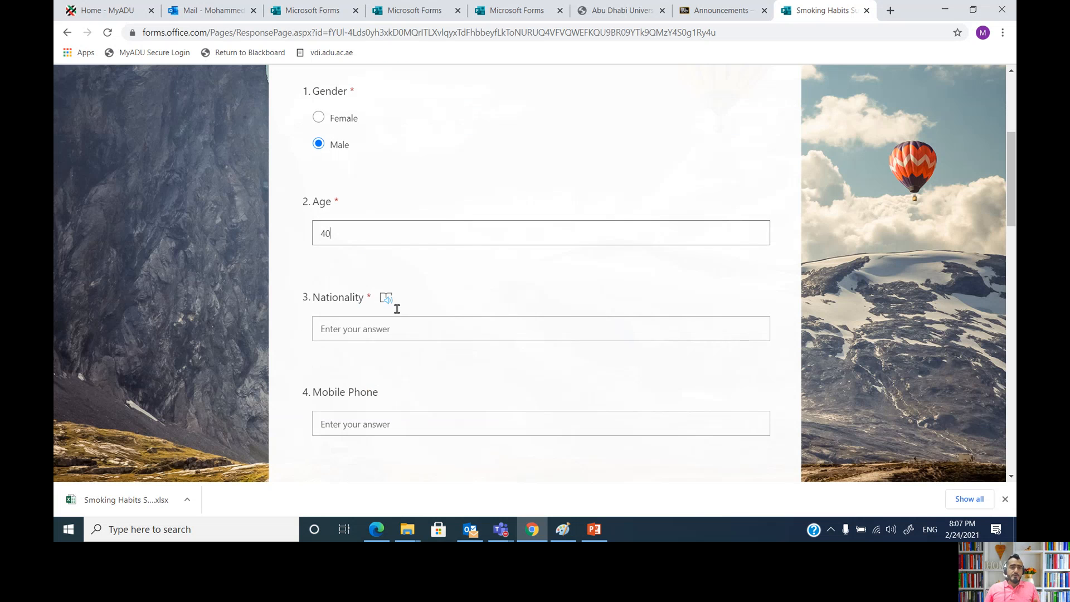
pyautogui.click(396, 331)
pyautogui.write('mmmmm')
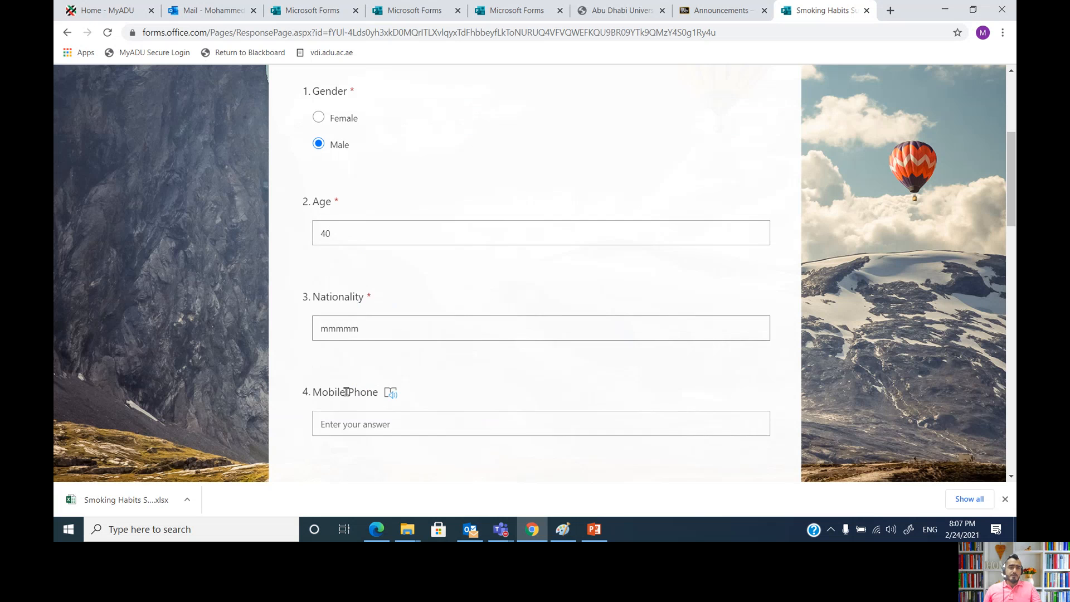
pyautogui.click(343, 425)
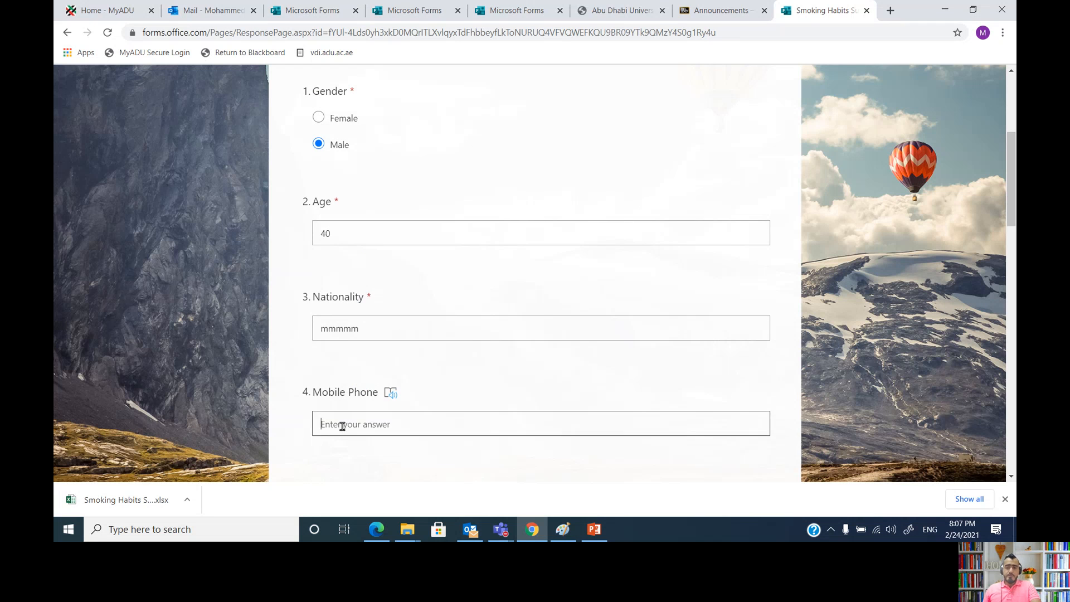
pyautogui.write('050555555')
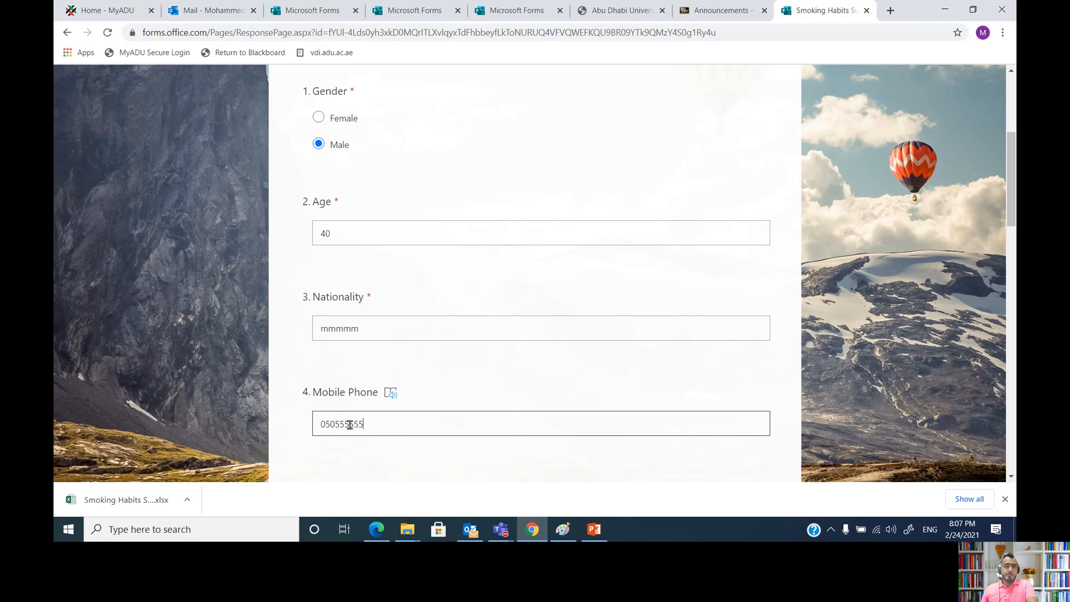
# Step: Answer 18 for the age of starting smoking and 4 for how often the respondent smokes in a day
pyautogui.scroll(-3, 356, 412)
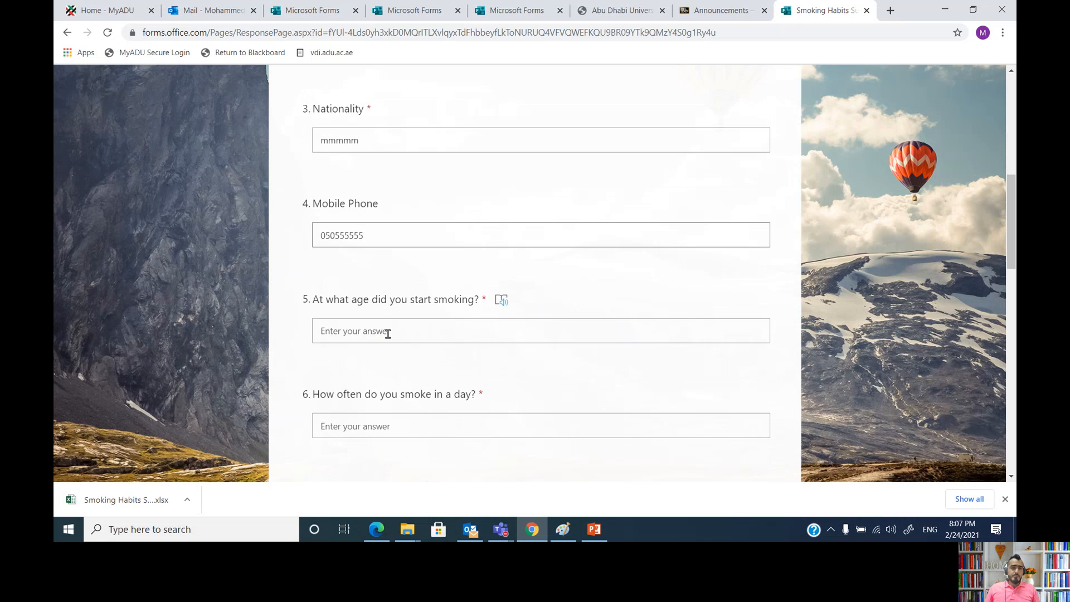
pyautogui.click(392, 331)
pyautogui.write('18')
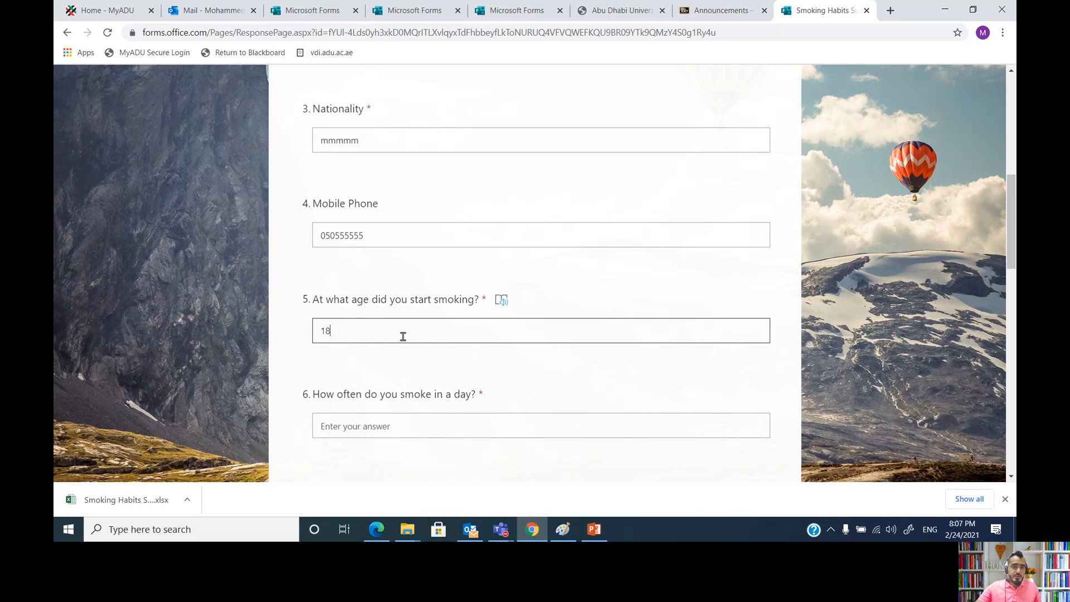
pyautogui.click(462, 310)
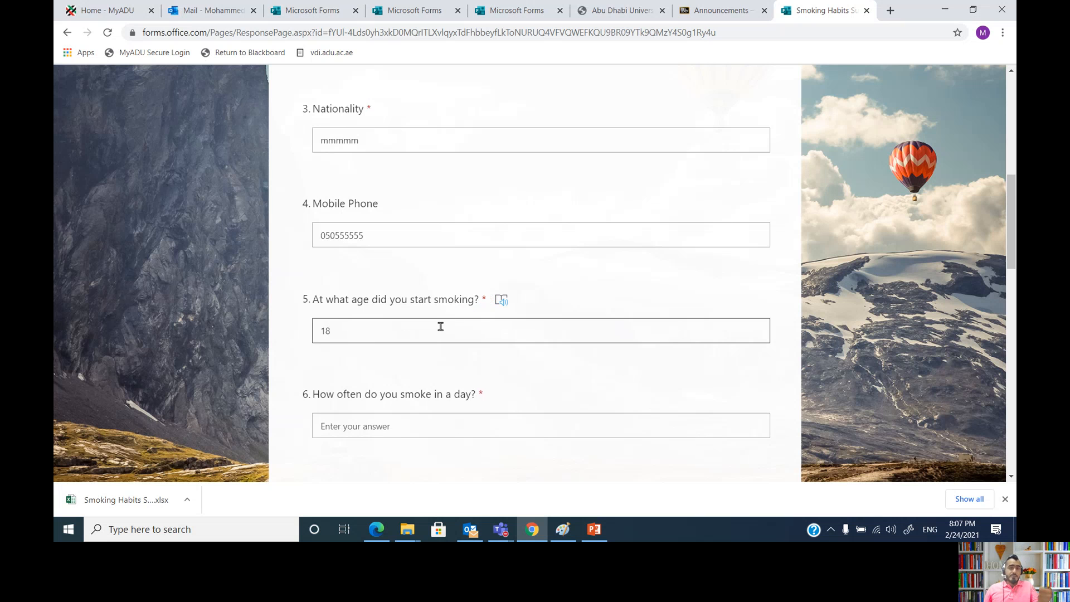
pyautogui.scroll(-1, 440, 326)
pyautogui.click(390, 361)
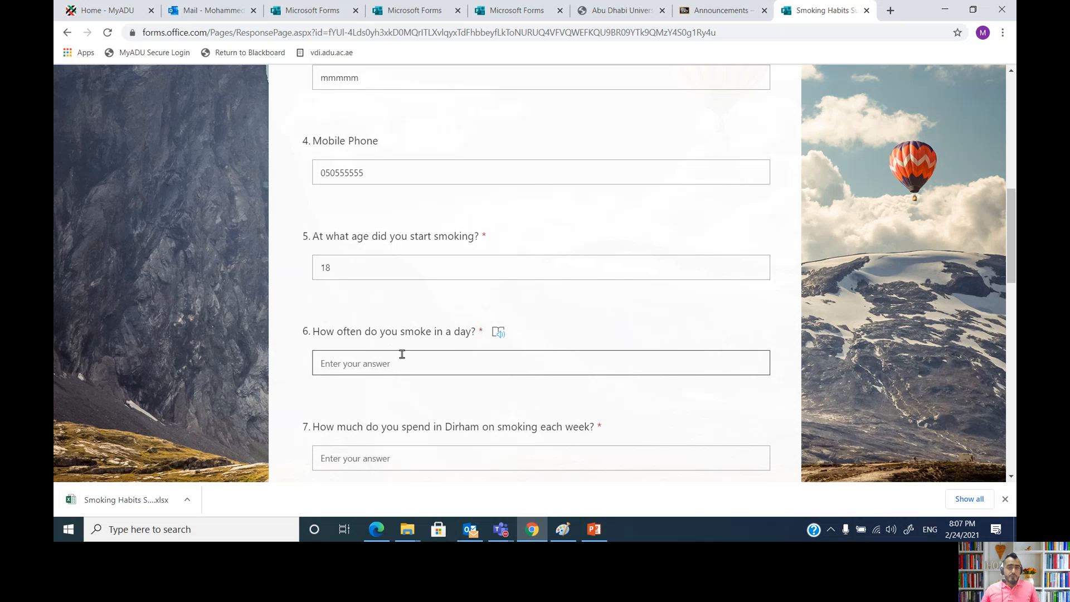
pyautogui.write('4')
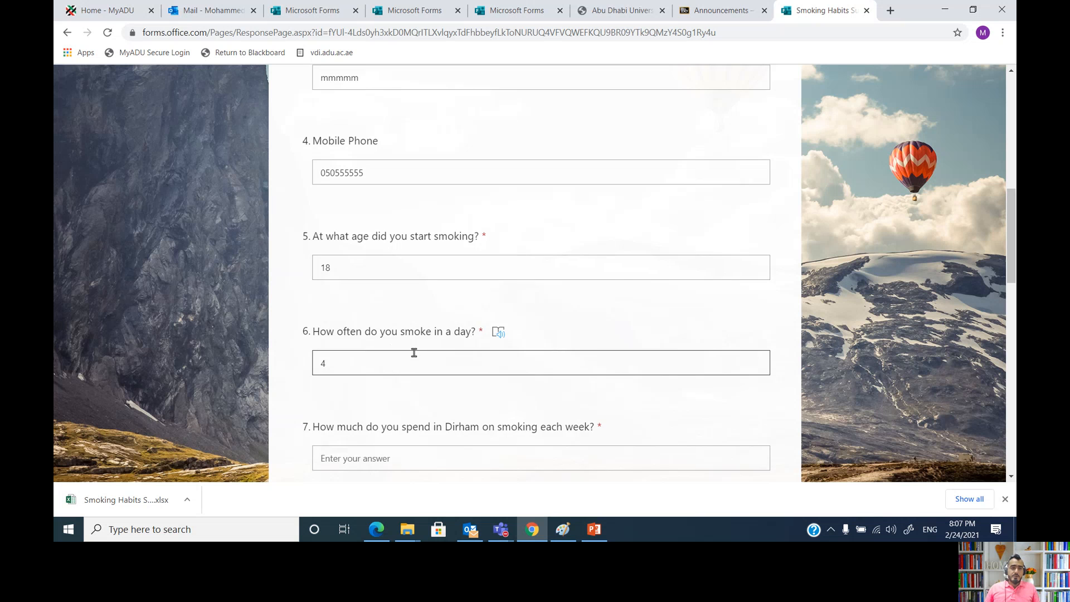
# Step: Answer 150 for the weekly spending in Dirham on smoking and enter Malbo as the usual tobacco brand
pyautogui.scroll(-2, 411, 351)
pyautogui.click(392, 324)
pyautogui.click(392, 325)
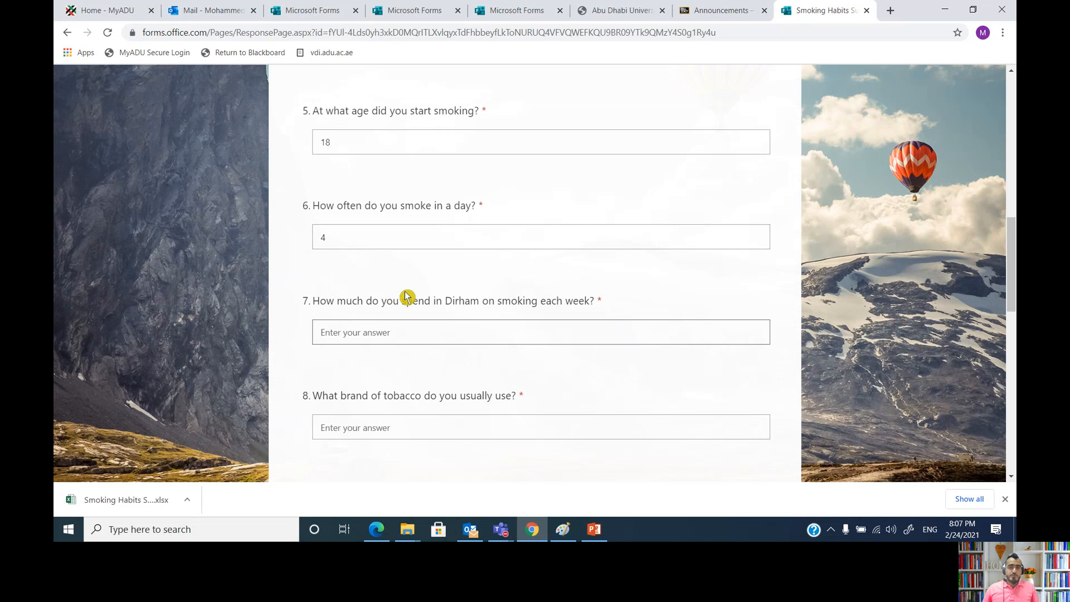
pyautogui.write('150')
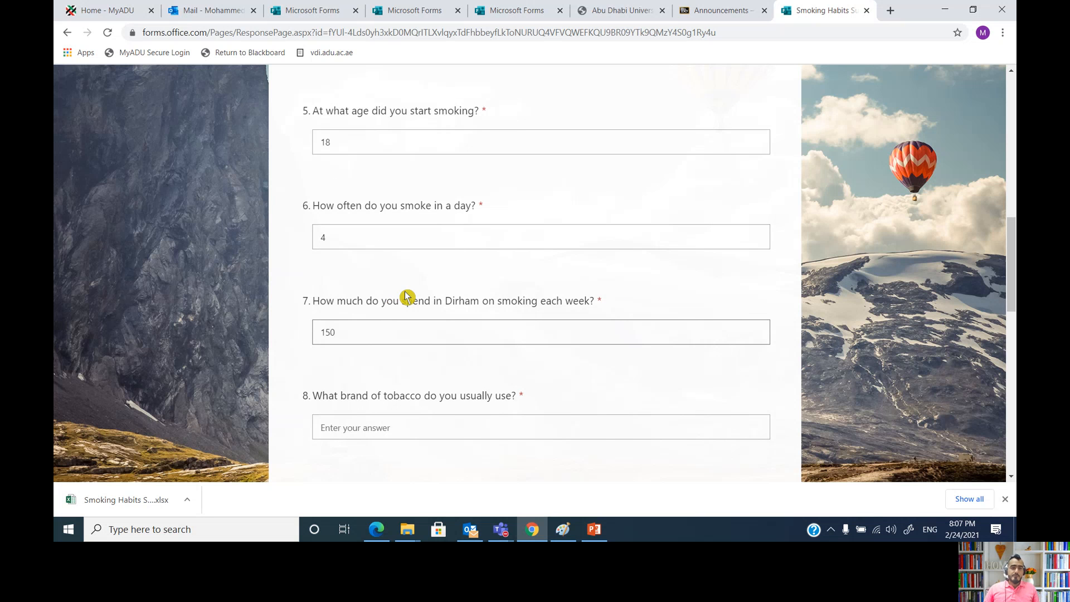
pyautogui.scroll(-1, 424, 356)
pyautogui.click(390, 368)
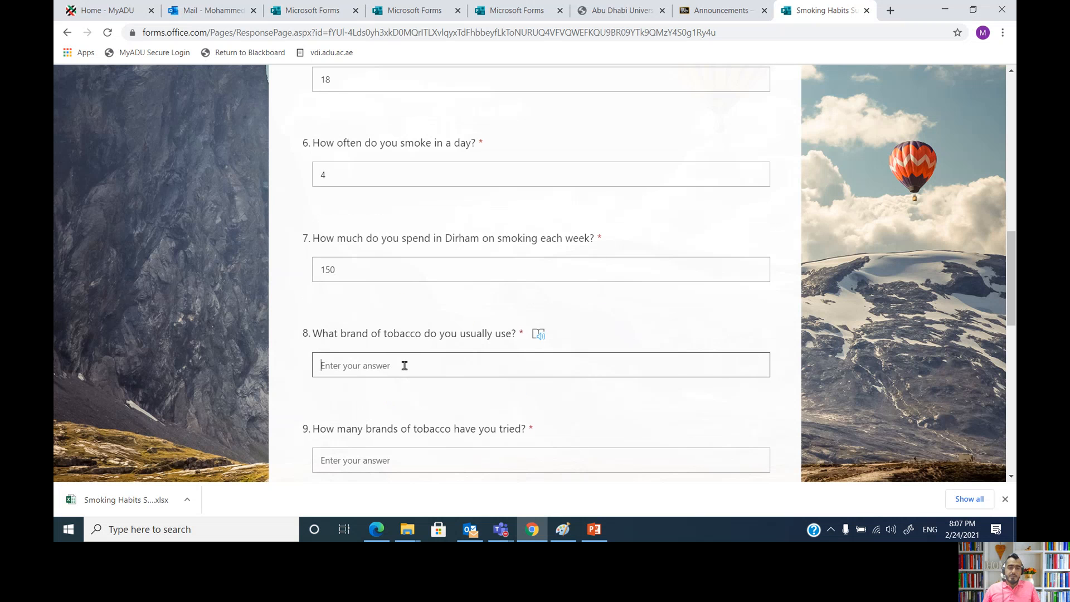
pyautogui.write('Mlbor')
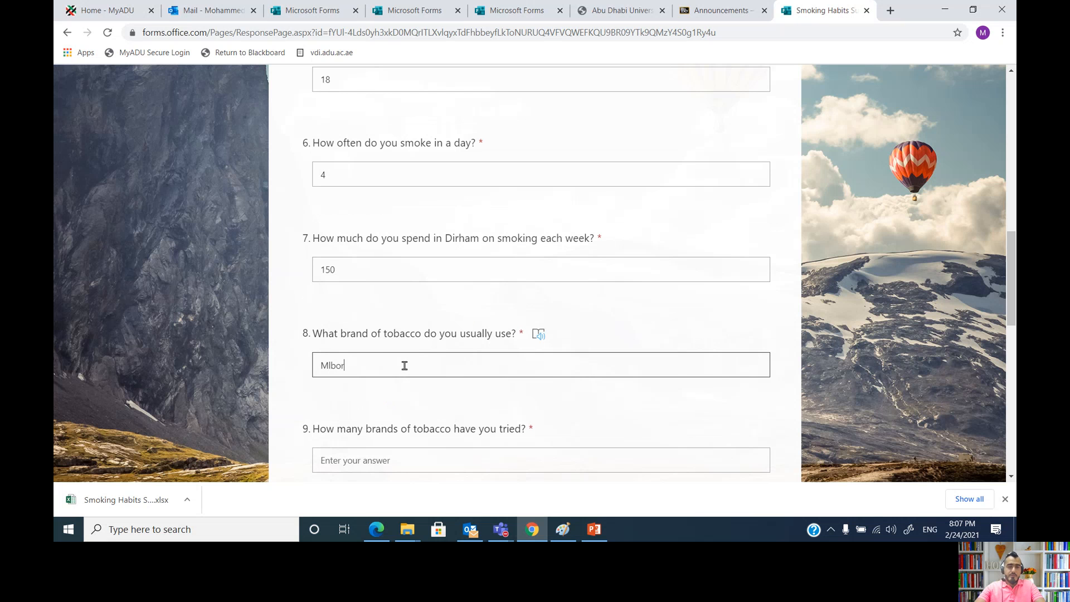
pyautogui.write('o')
pyautogui.press('BackSpace')
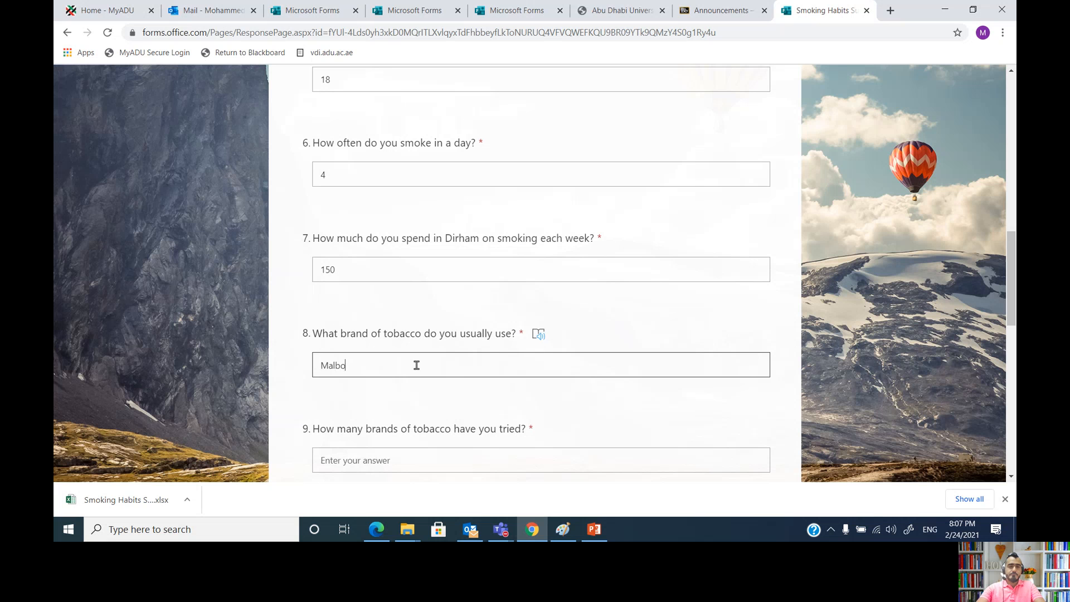
# Step: Answer 2 for the number of tobacco brands tried and Friend for how the respondent started smoking
pyautogui.scroll(-6, 416, 365)
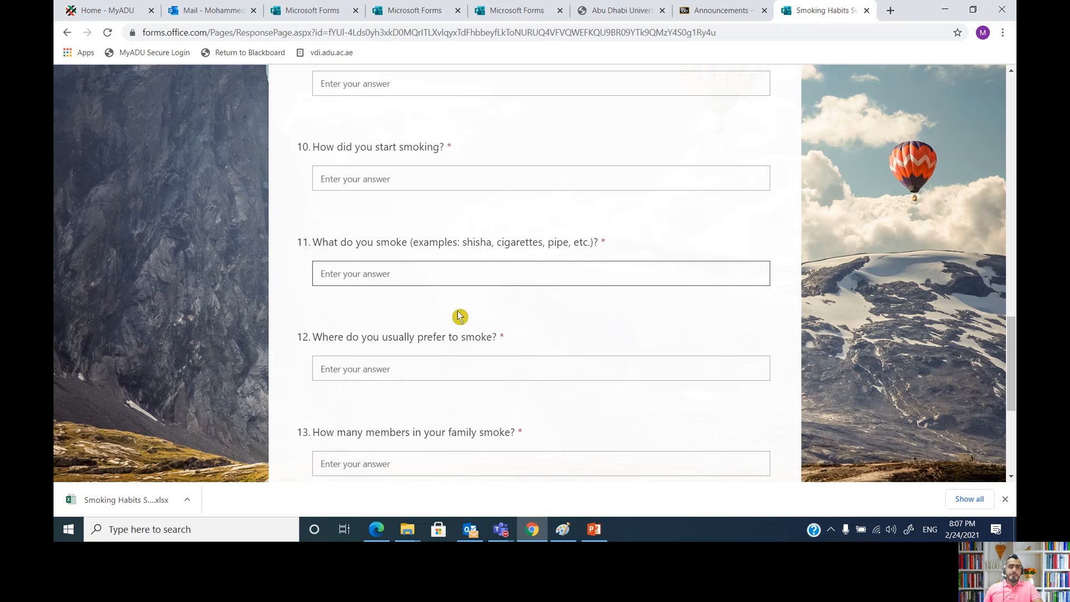
pyautogui.scroll(1, 459, 313)
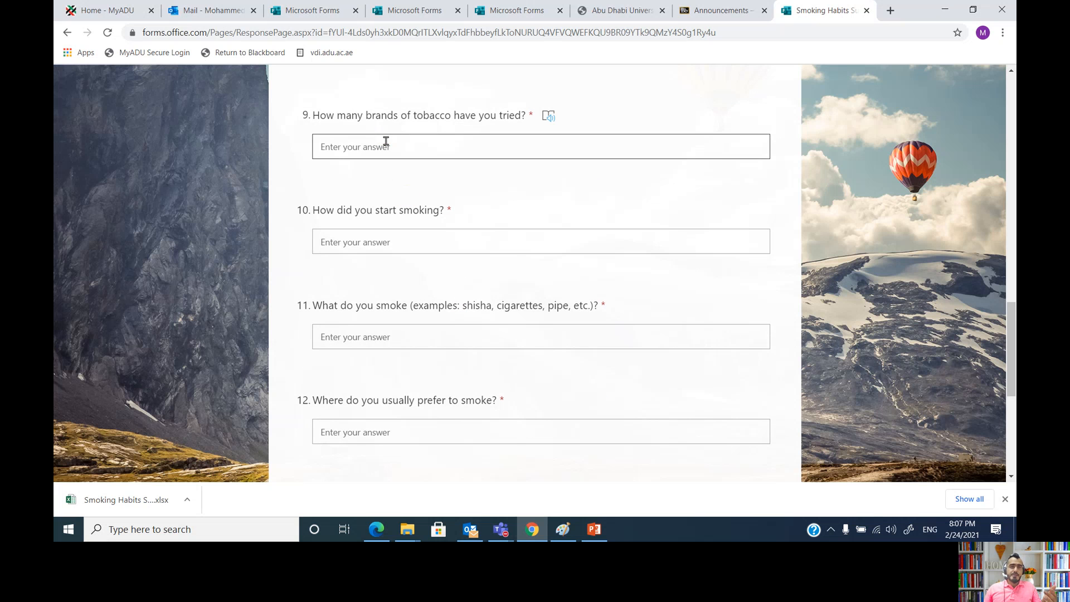
pyautogui.scroll(1, 430, 159)
pyautogui.scroll(-1, 425, 176)
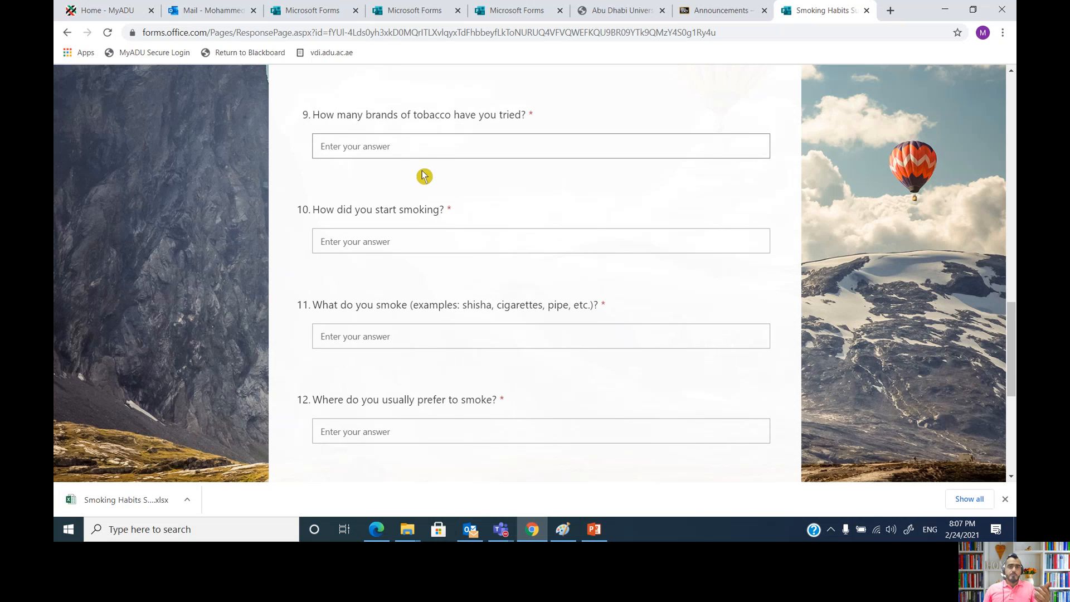
pyautogui.write('2')
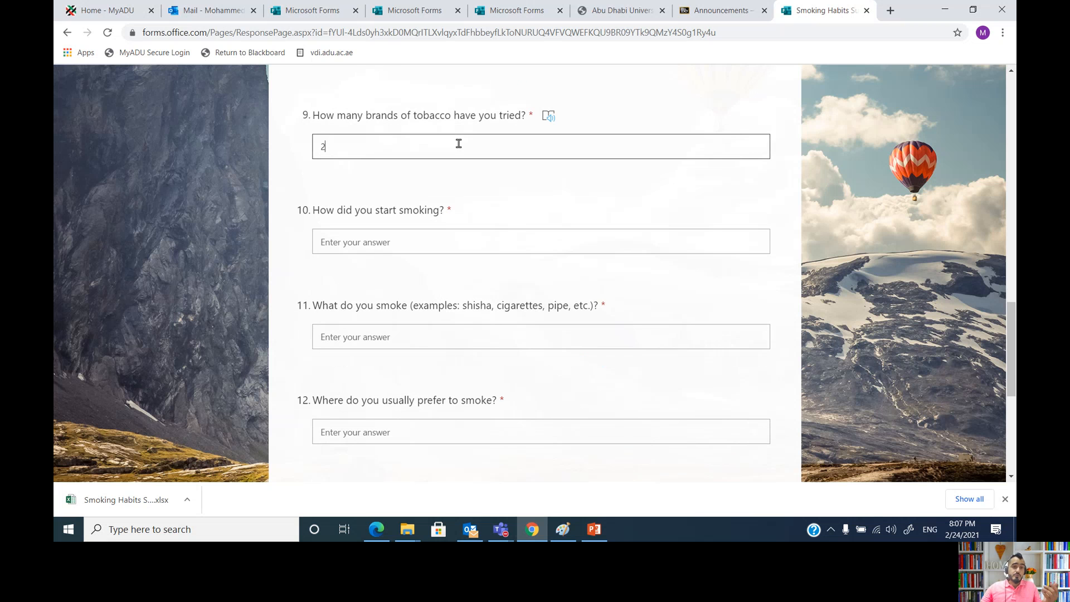
pyautogui.click(389, 241)
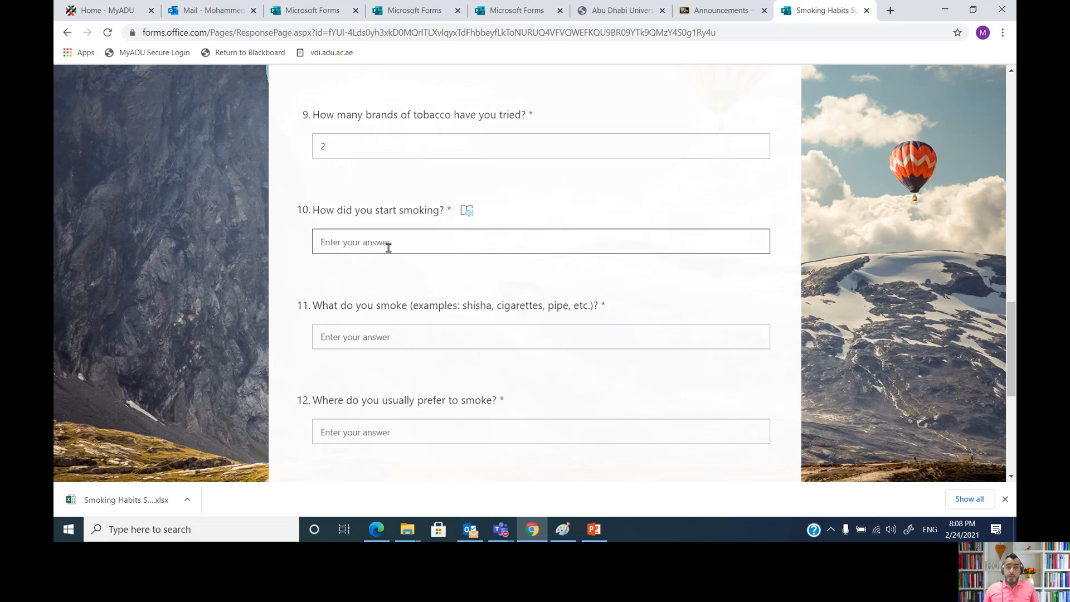
pyautogui.write('Friend')
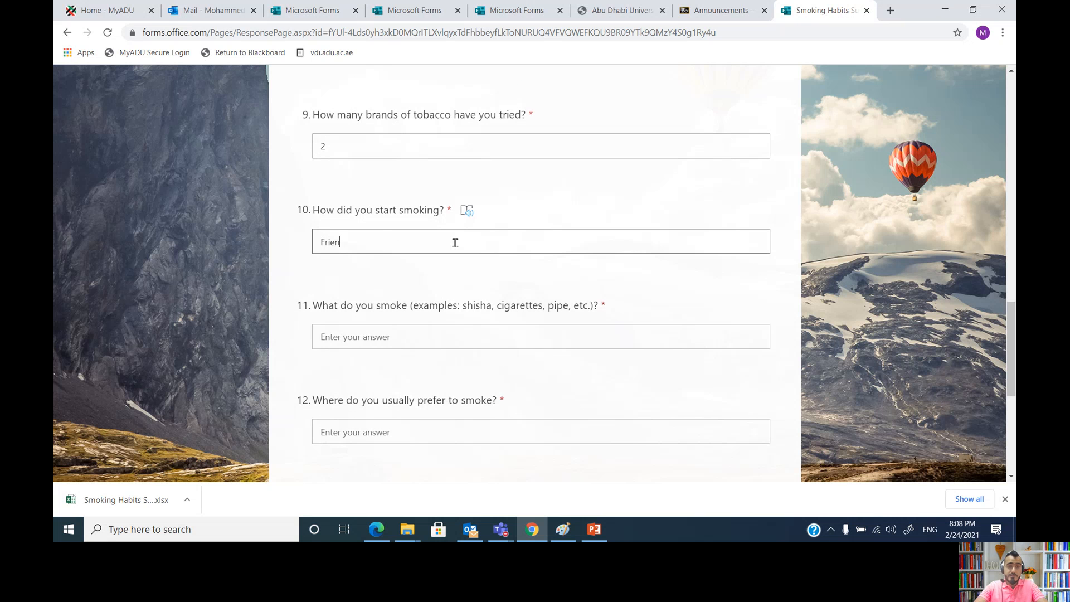
# Step: Answer Shisha for what the respondent smokes and Park for the preferred place to smoke
pyautogui.click(438, 335)
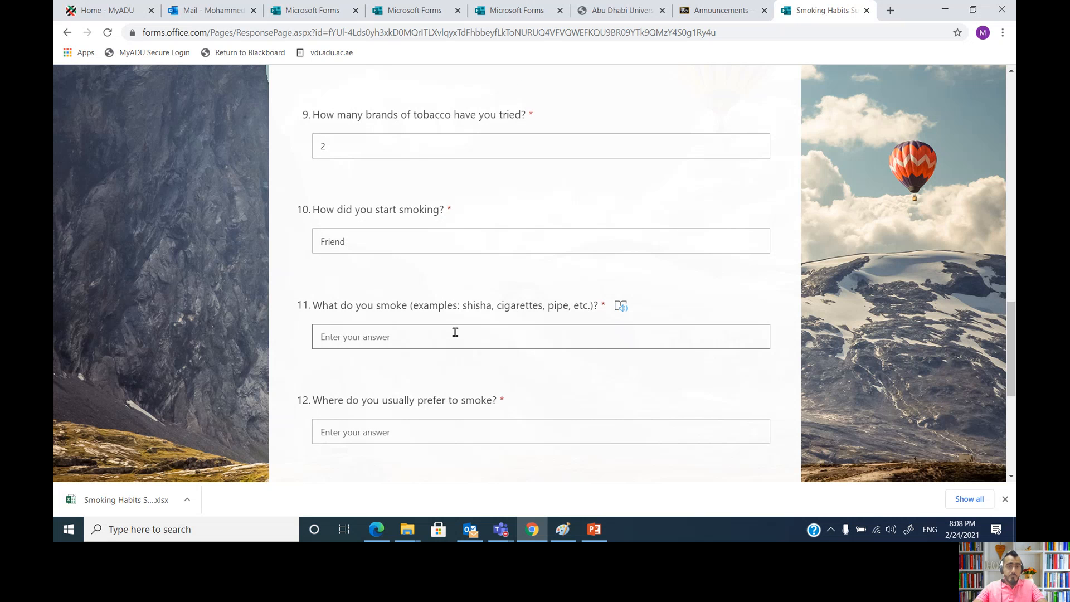
pyautogui.write('Shisha')
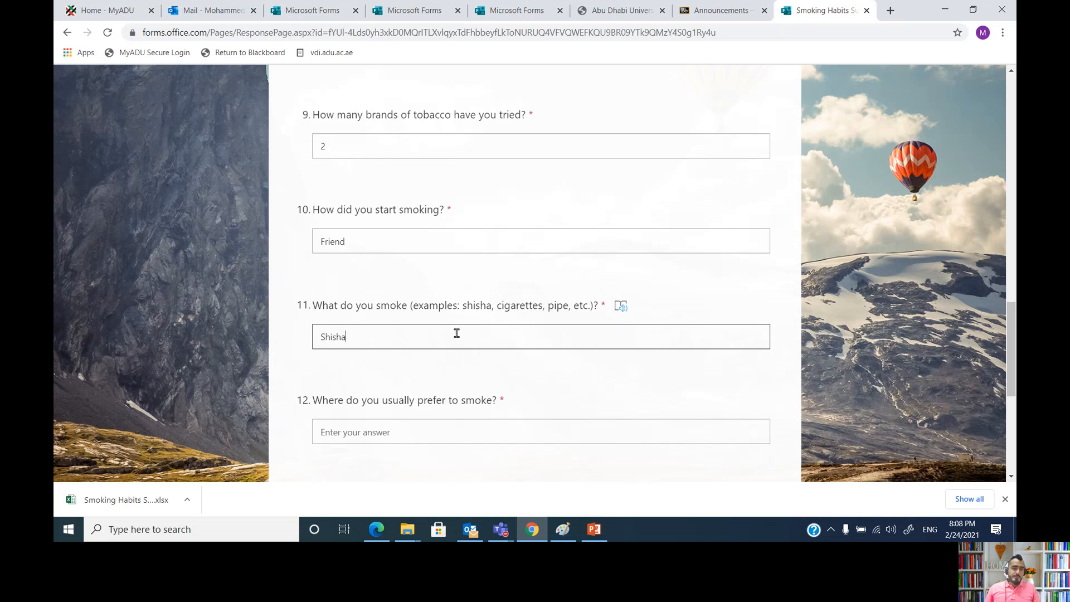
pyautogui.scroll(-1, 456, 333)
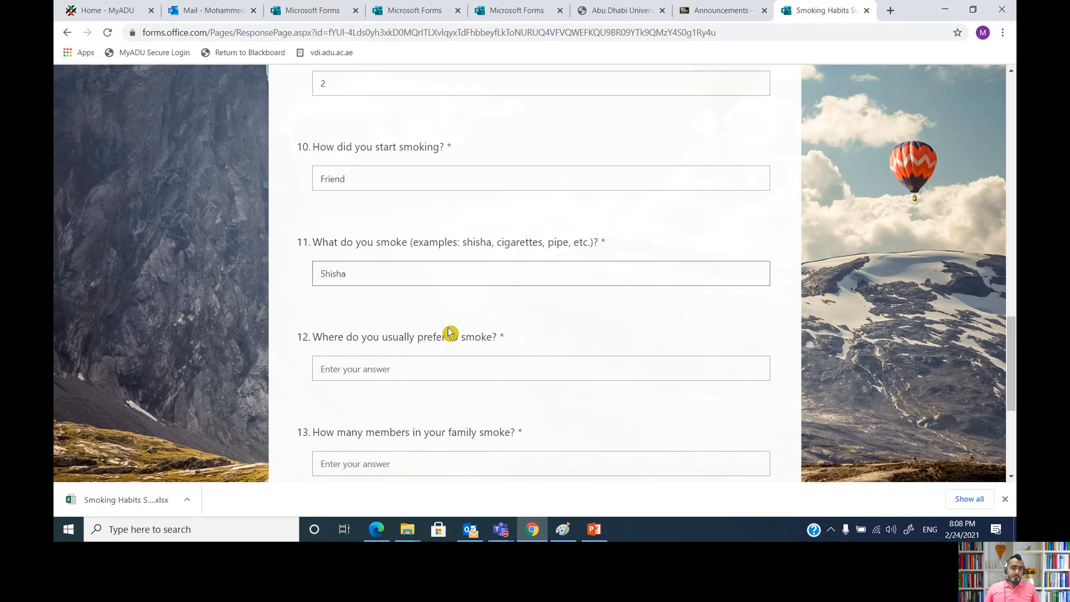
pyautogui.scroll(-1, 420, 335)
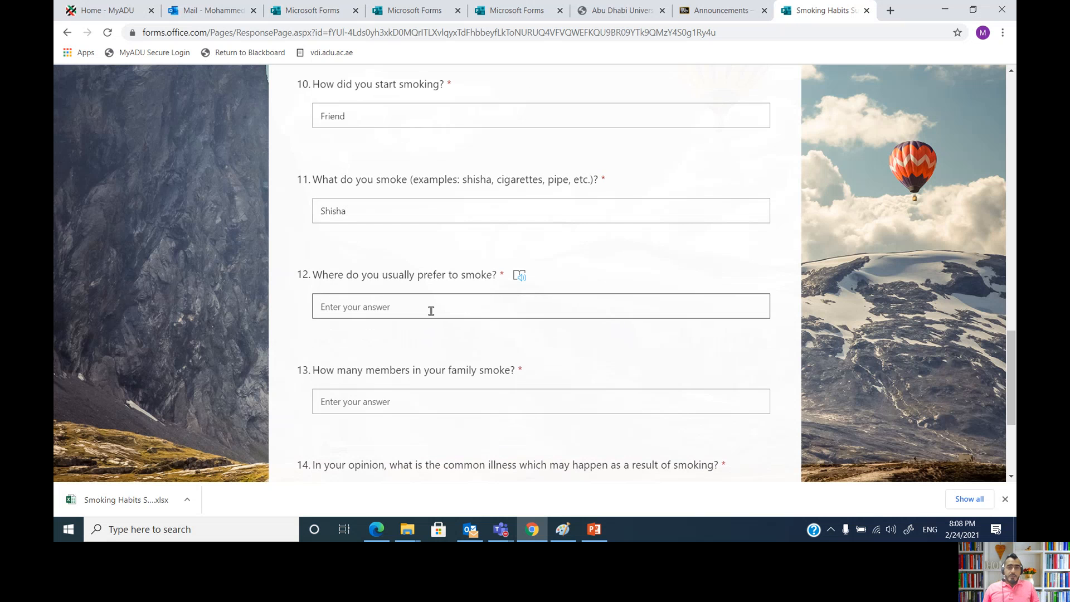
pyautogui.write('Park')
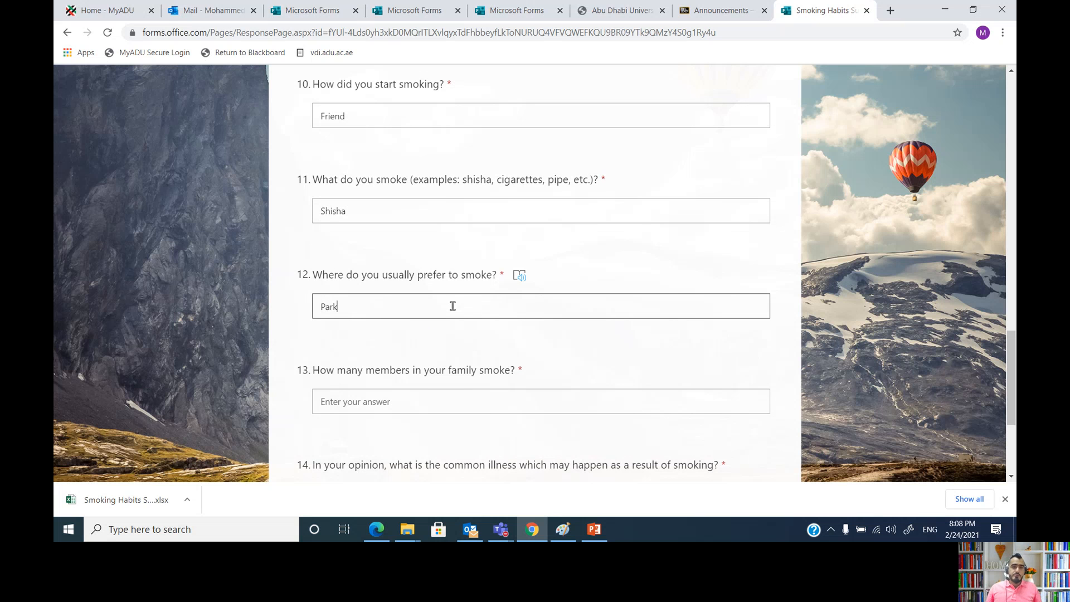
# Step: Answer 0 for how many members of the respondent's family smoke
pyautogui.scroll(-1, 454, 309)
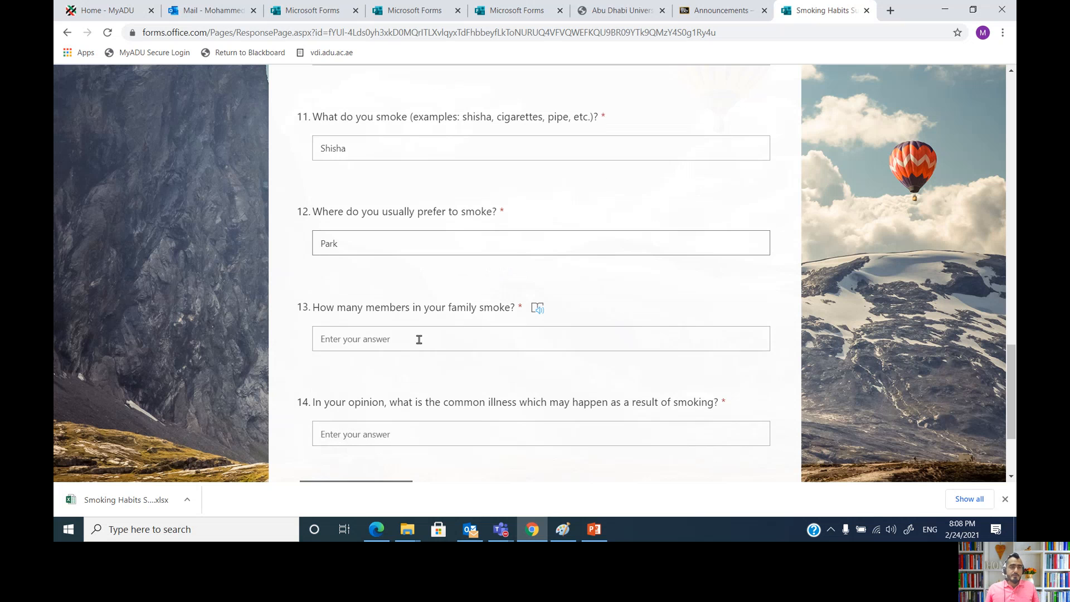
pyautogui.click(383, 337)
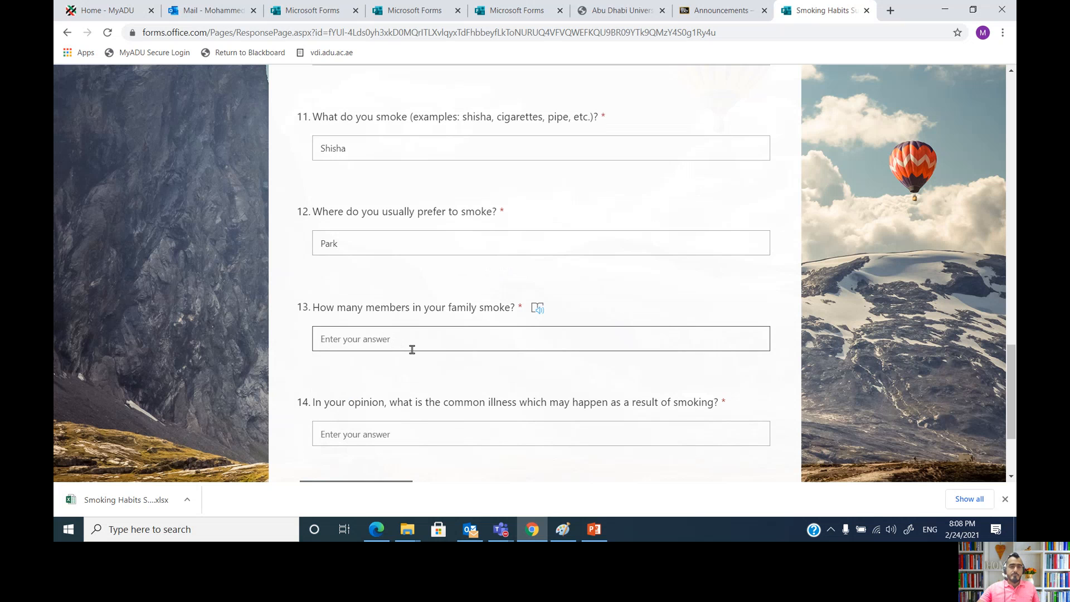
pyautogui.write('0')
pyautogui.scroll(-1, 412, 349)
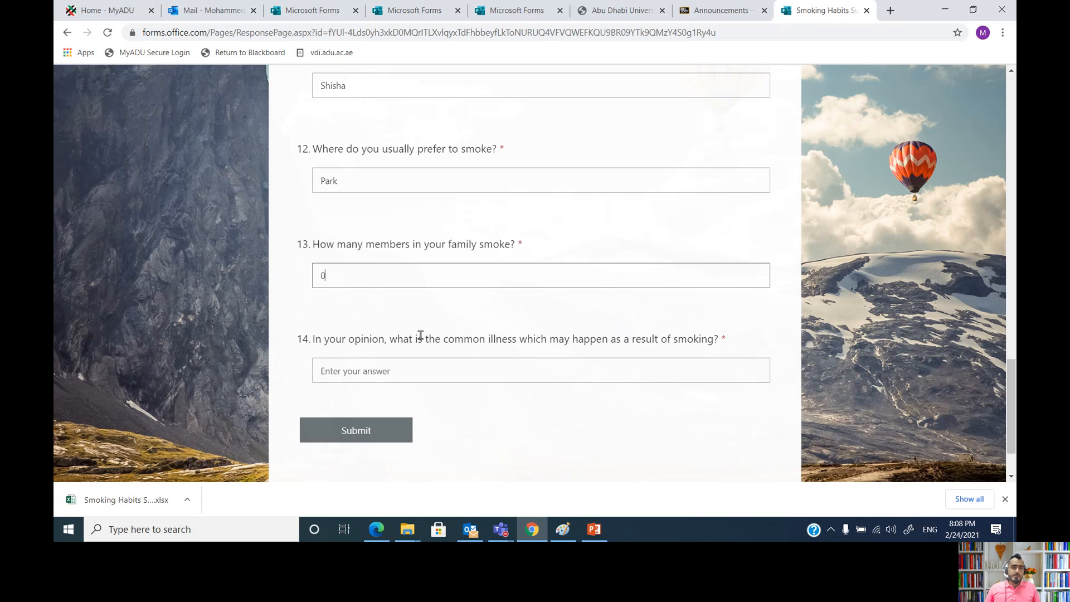
# Step: Answer Heart Attack for the common illness caused by smoking and submit the completed survey response
pyautogui.click(370, 371)
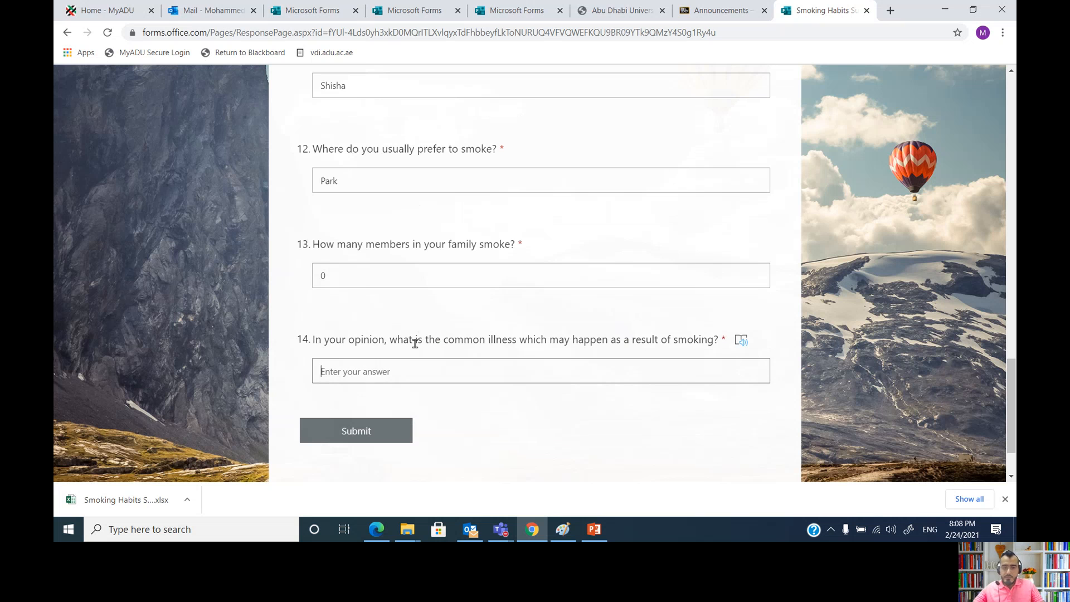
pyautogui.write('Heart Attack')
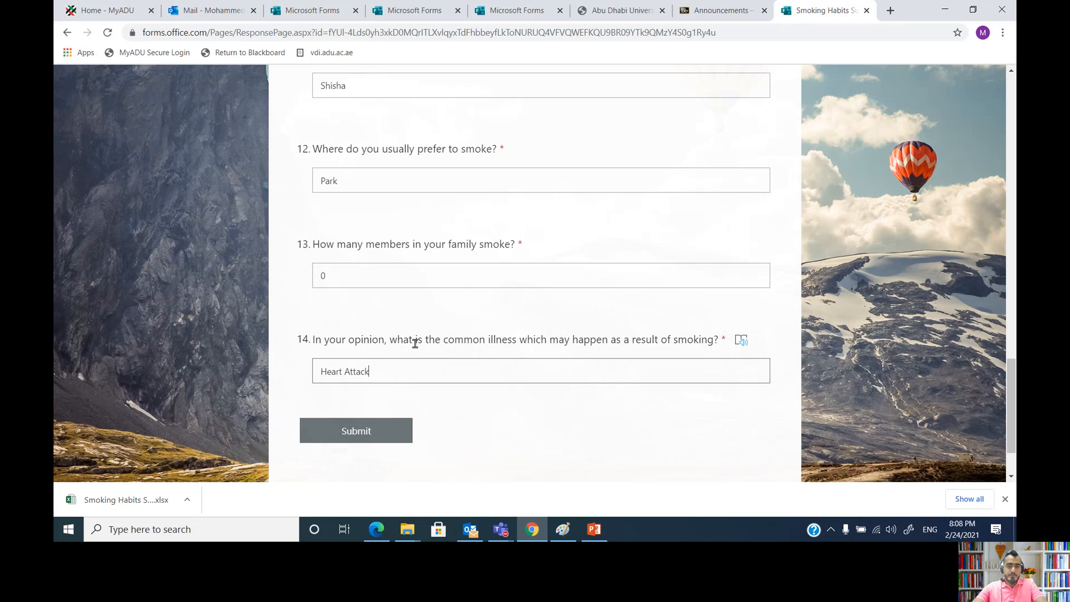
pyautogui.scroll(-2, 453, 333)
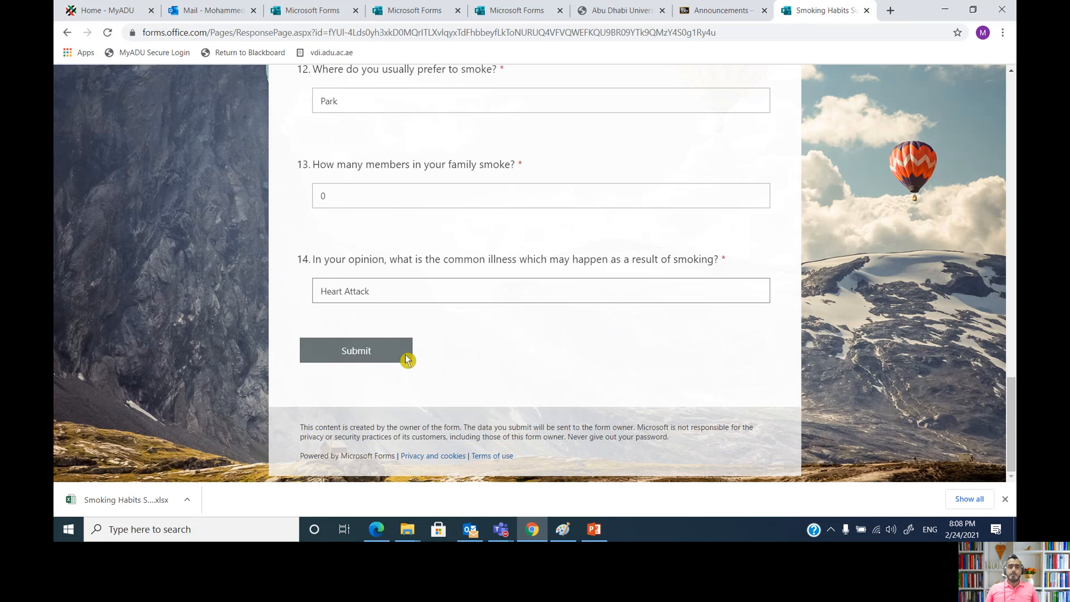
pyautogui.click(388, 355)
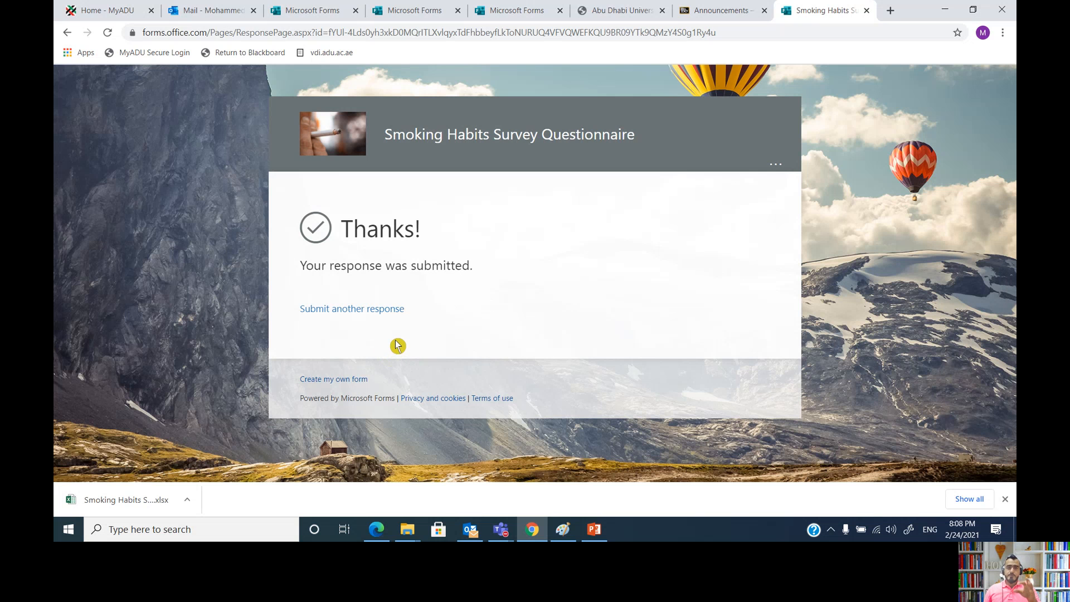
# Step: Return to the form's collected responses and review the summary of answers for each question
pyautogui.click(429, 10)
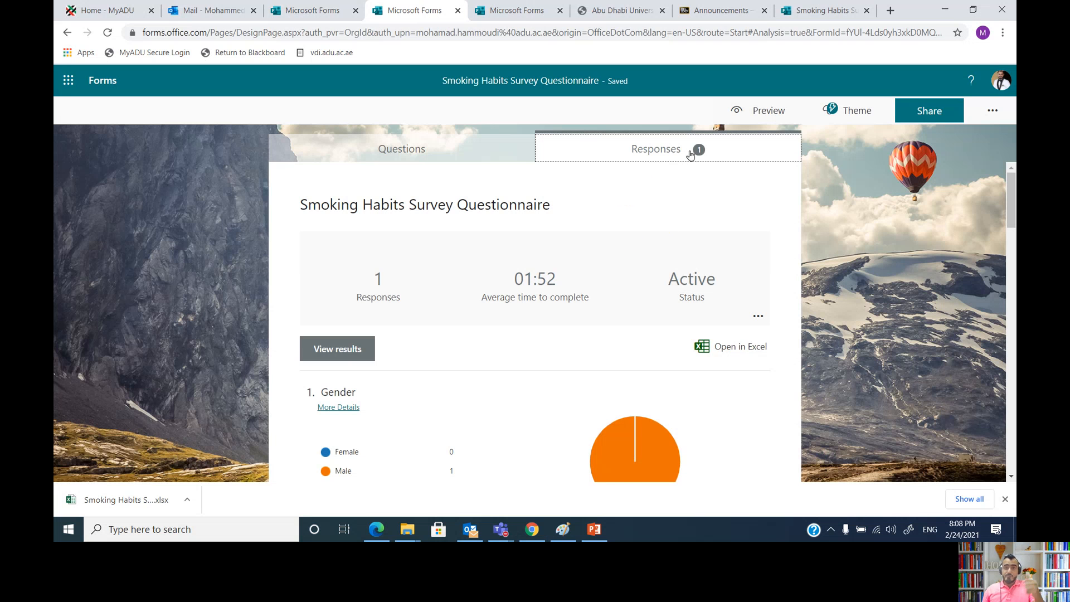
pyautogui.scroll(-3, 858, 254)
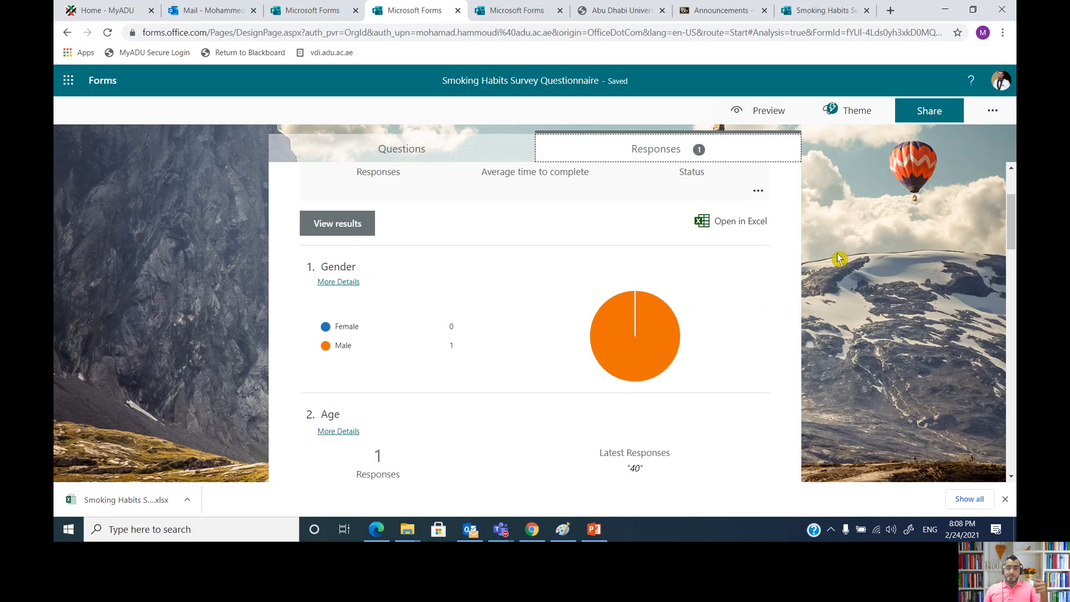
pyautogui.scroll(-15, 790, 236)
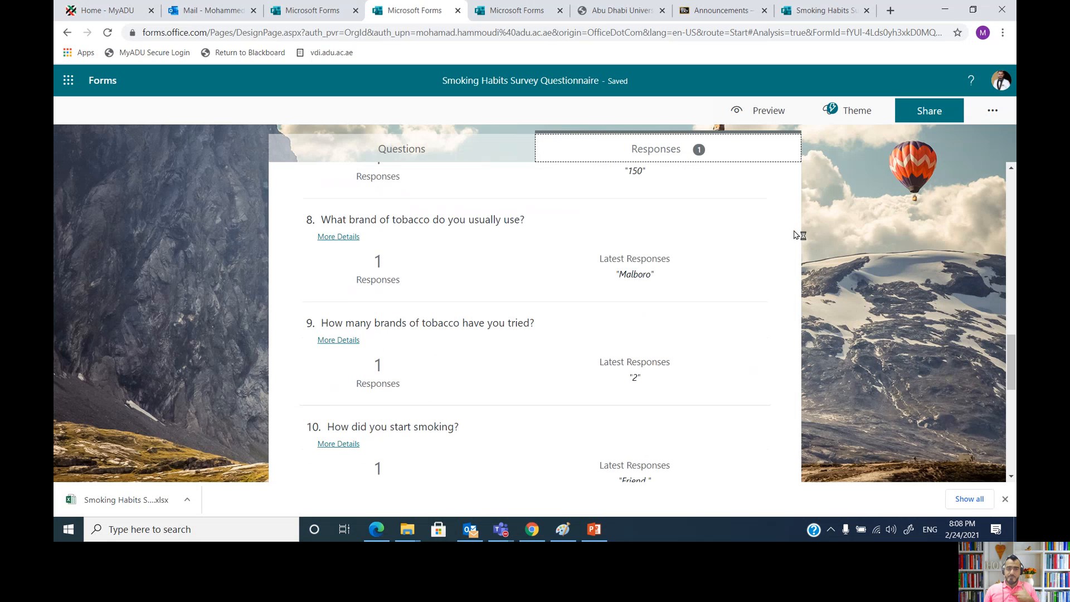
pyautogui.scroll(5, 790, 237)
pyautogui.scroll(13, 790, 237)
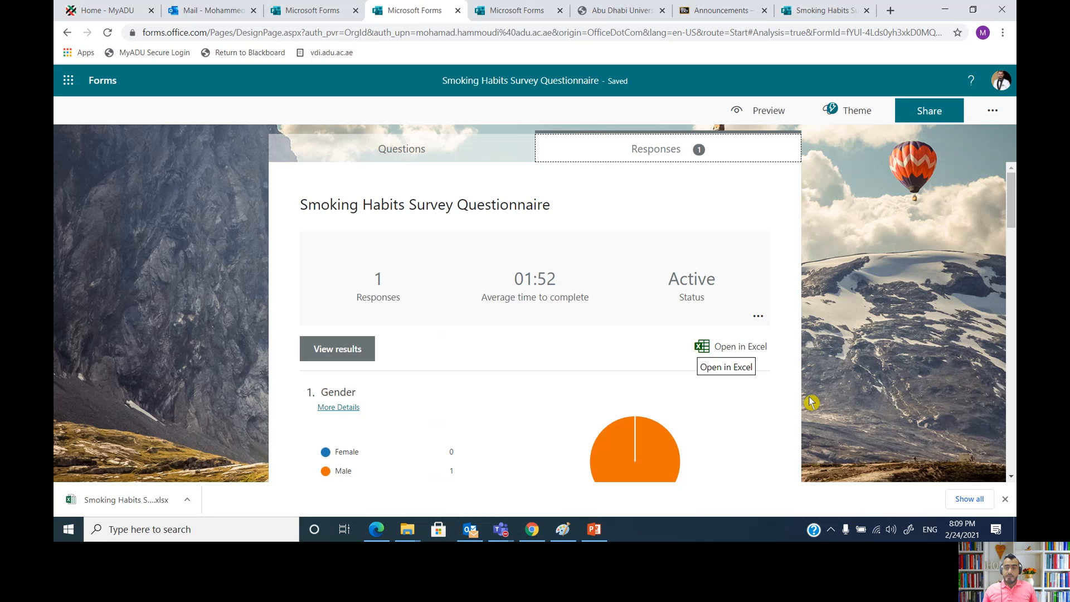
# Step: Export the responses to an Excel workbook, open the newest copy from the Downloads folder and enable editing
pyautogui.click(1004, 499)
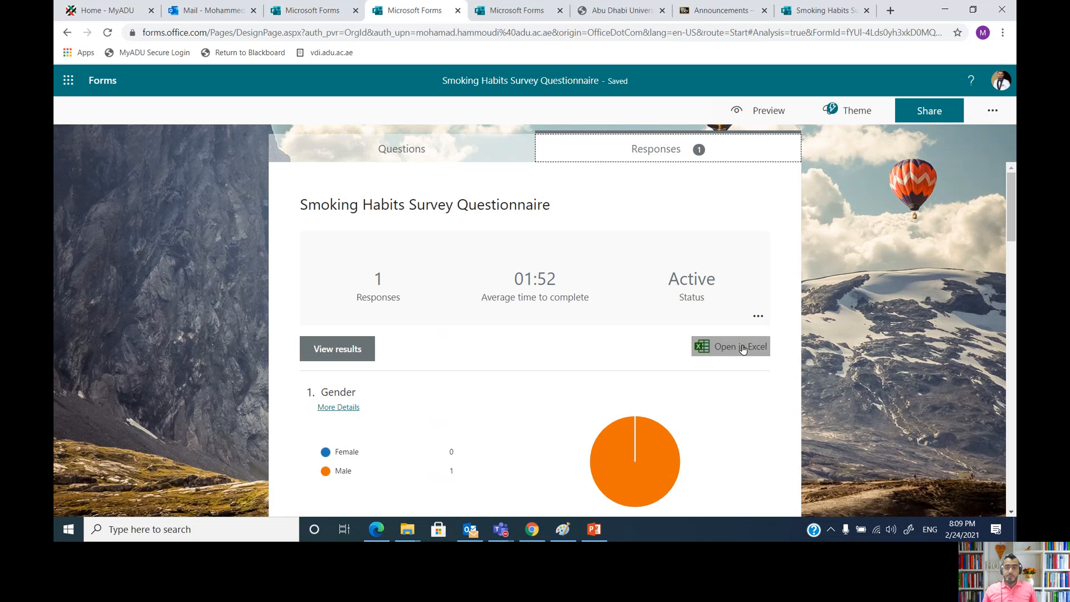
pyautogui.click(743, 349)
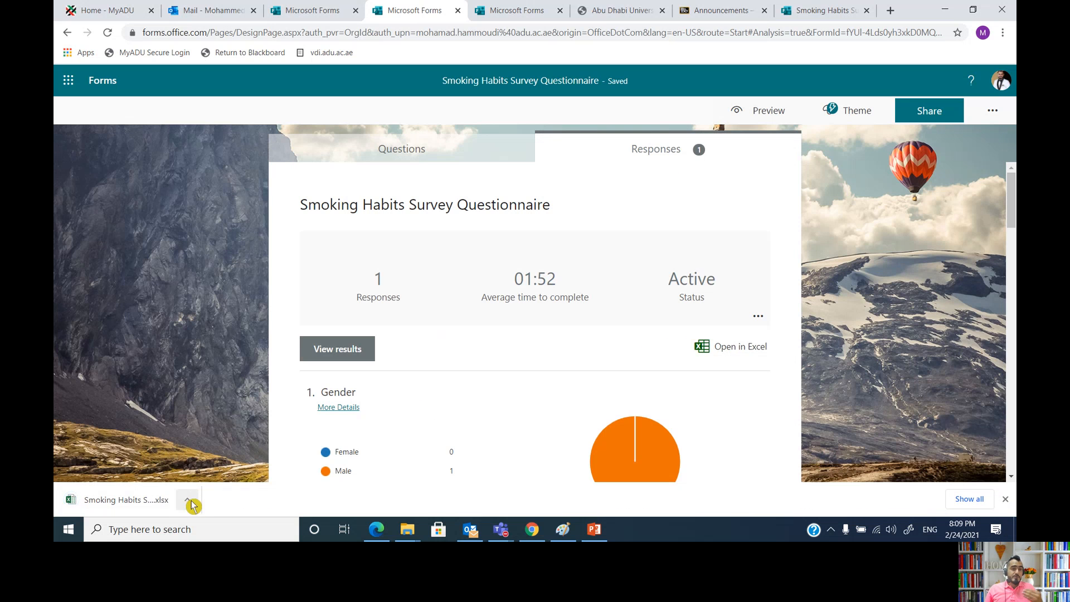
pyautogui.click(190, 503)
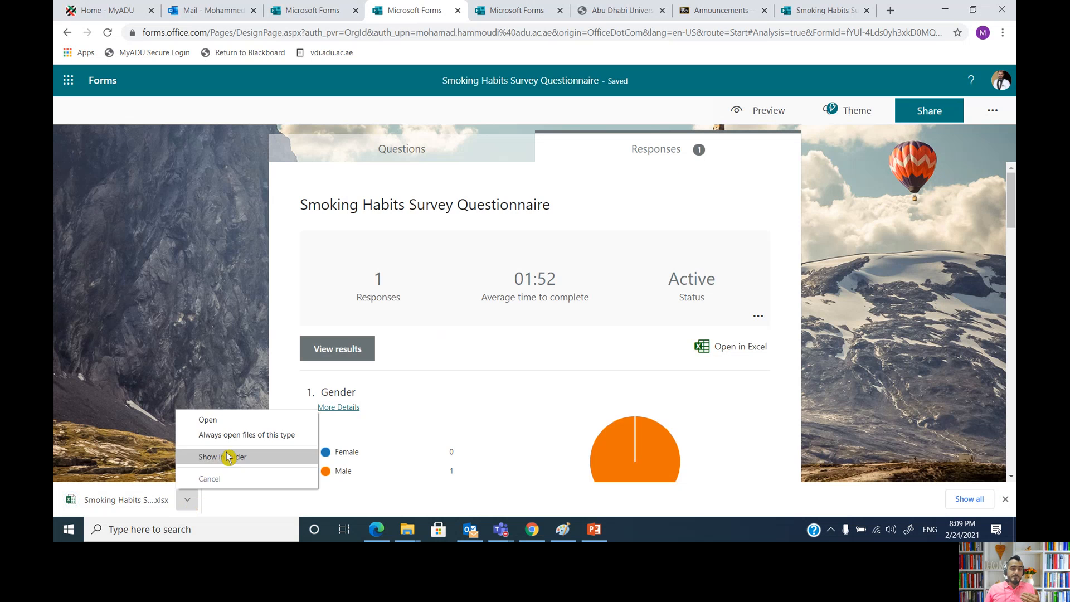
pyautogui.click(227, 457)
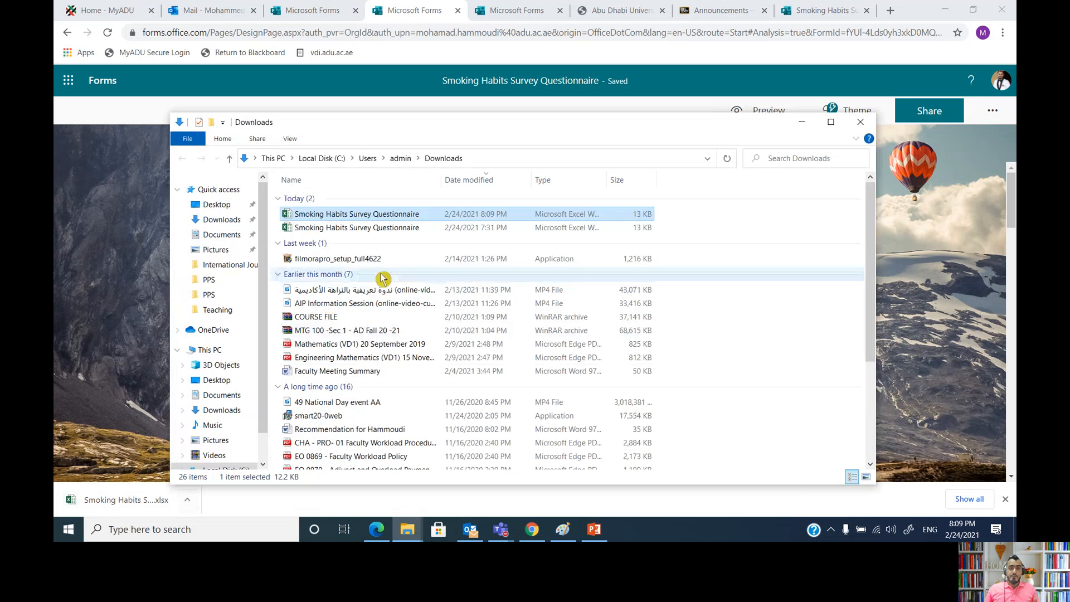
pyautogui.doubleClick(380, 217)
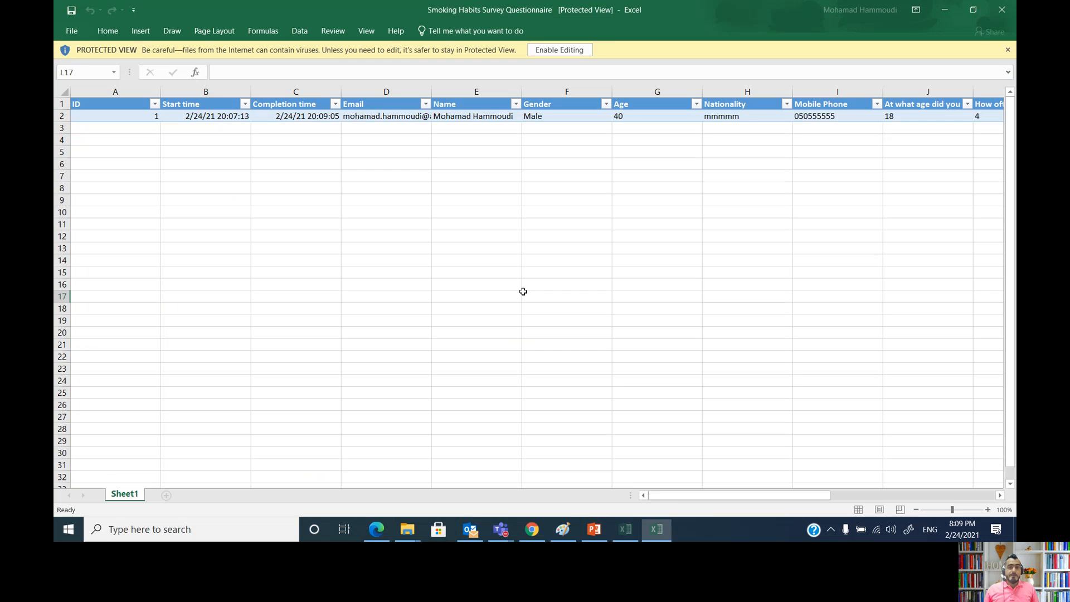
pyautogui.click(567, 50)
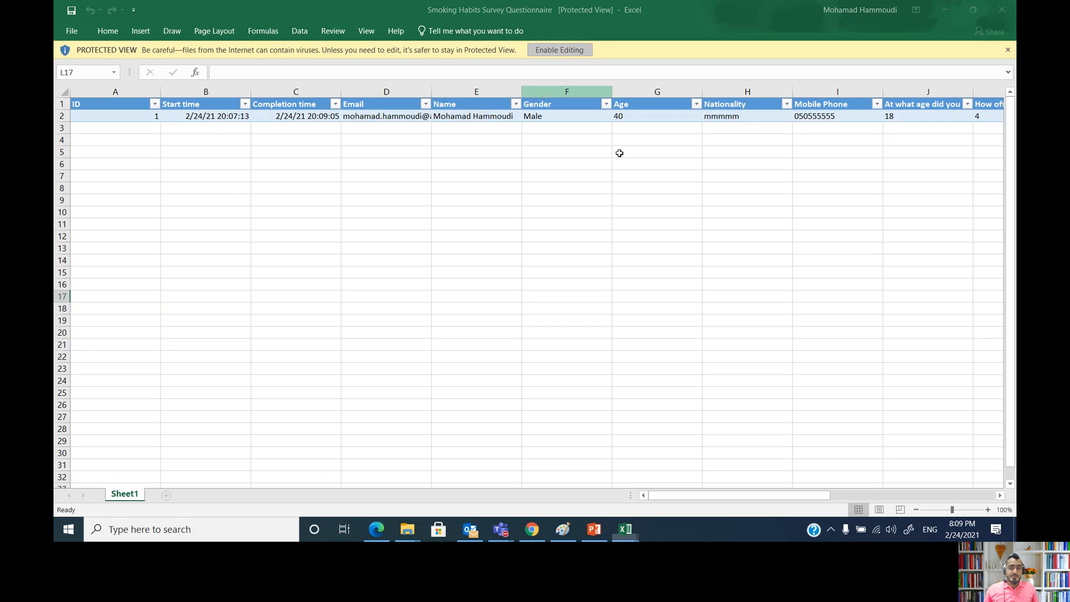
# Step: Examine the submitted response in row 2, from its completion time and respondent details through the answers to the smoking questions
pyautogui.click(215, 156)
pyautogui.click(330, 157)
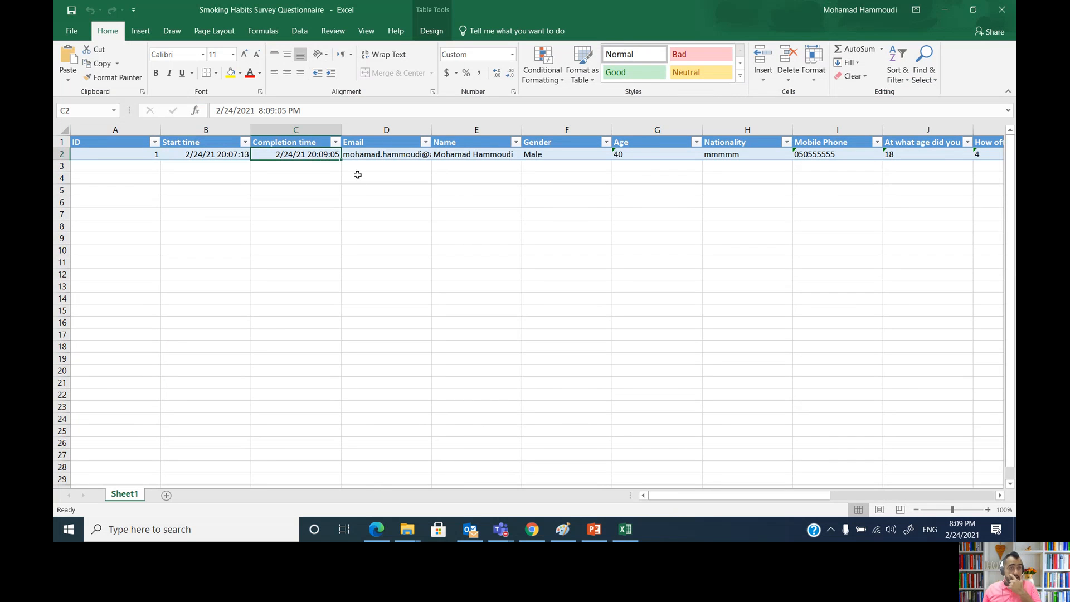
pyautogui.click(403, 153)
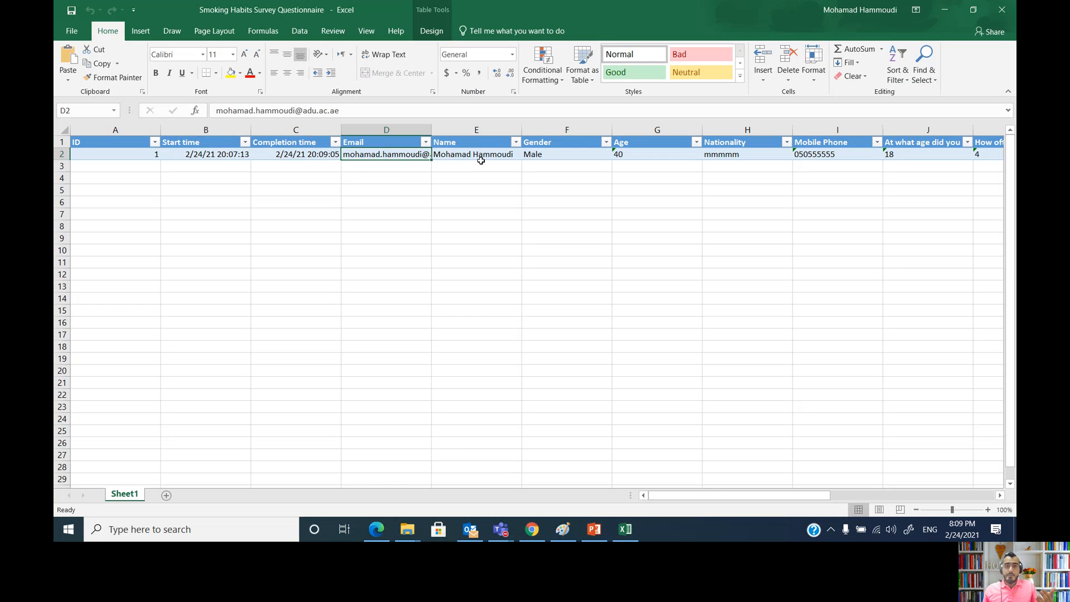
pyautogui.click(547, 154)
pyautogui.press('Right')
pyautogui.press('Right')
pyautogui.press('Right')
pyautogui.press('Right')
pyautogui.press('Right')
pyautogui.press('Right')
pyautogui.press('Right')
pyautogui.press('Right')
pyautogui.press('Right')
pyautogui.press('Right')
pyautogui.press('Right')
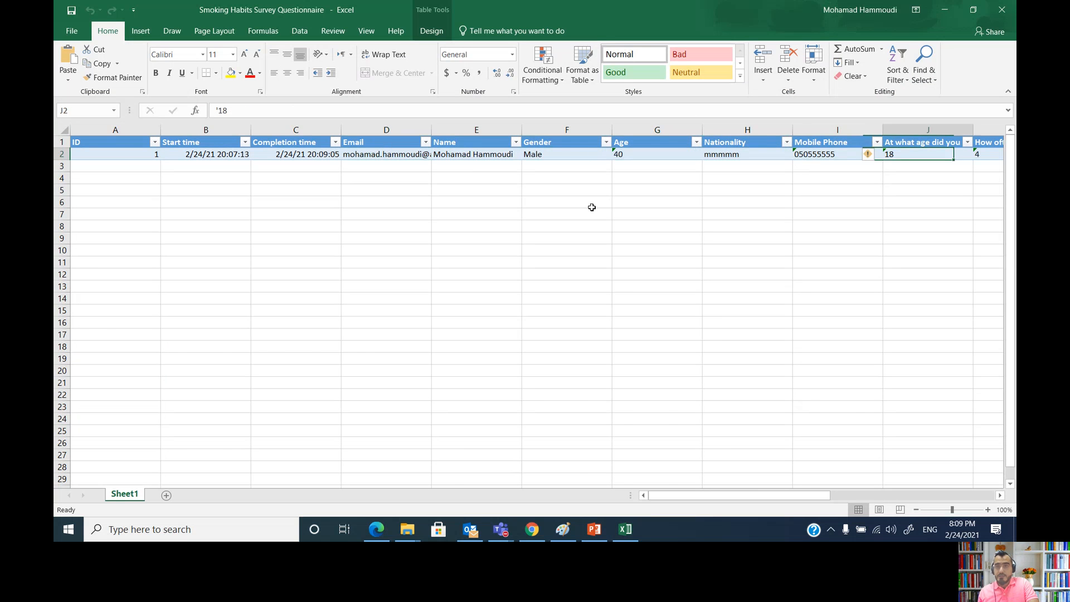
pyautogui.press('Right')
pyautogui.press('Right')
pyautogui.press('Right')
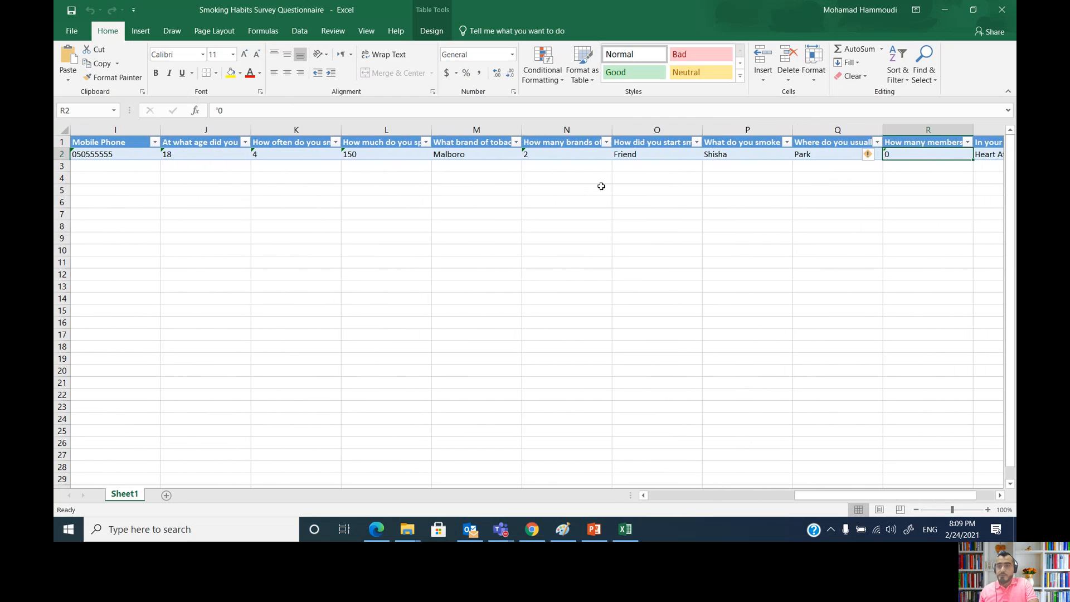
pyautogui.press('Left')
pyautogui.press('Left')
pyautogui.press('Left')
pyautogui.press('Left')
pyautogui.press('Left')
pyautogui.press('Left')
pyautogui.press('Left')
pyautogui.press('Left')
pyautogui.press('Left')
pyautogui.press('Left')
pyautogui.press('Left')
pyautogui.press('Left')
pyautogui.press('Left')
pyautogui.press('Left')
pyautogui.press('Left')
pyautogui.press('Left')
pyautogui.press('Left')
pyautogui.press('Left')
pyautogui.press('Left')
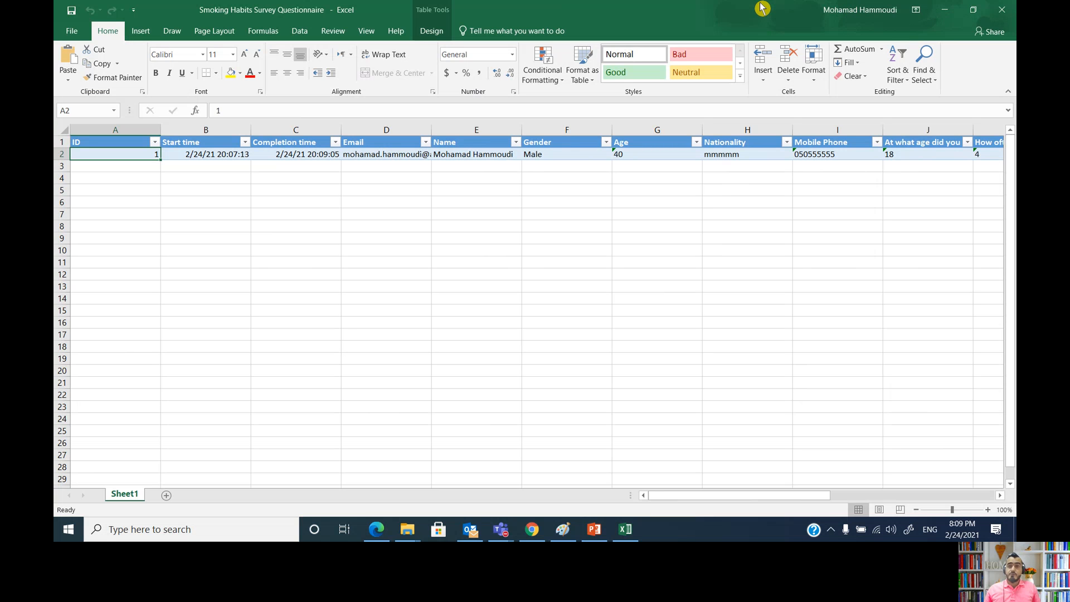
# Step: Minimize the workbook and the Downloads folder, switch to the Phase I presentation in PowerPoint and deselect the Research Questions text
pyautogui.click(946, 9)
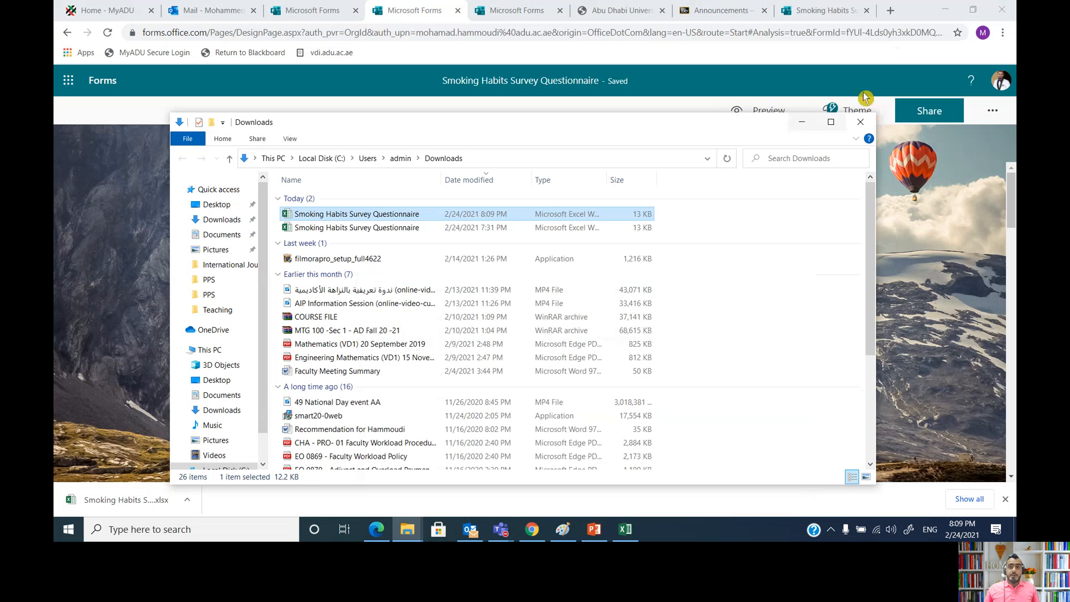
pyautogui.click(800, 128)
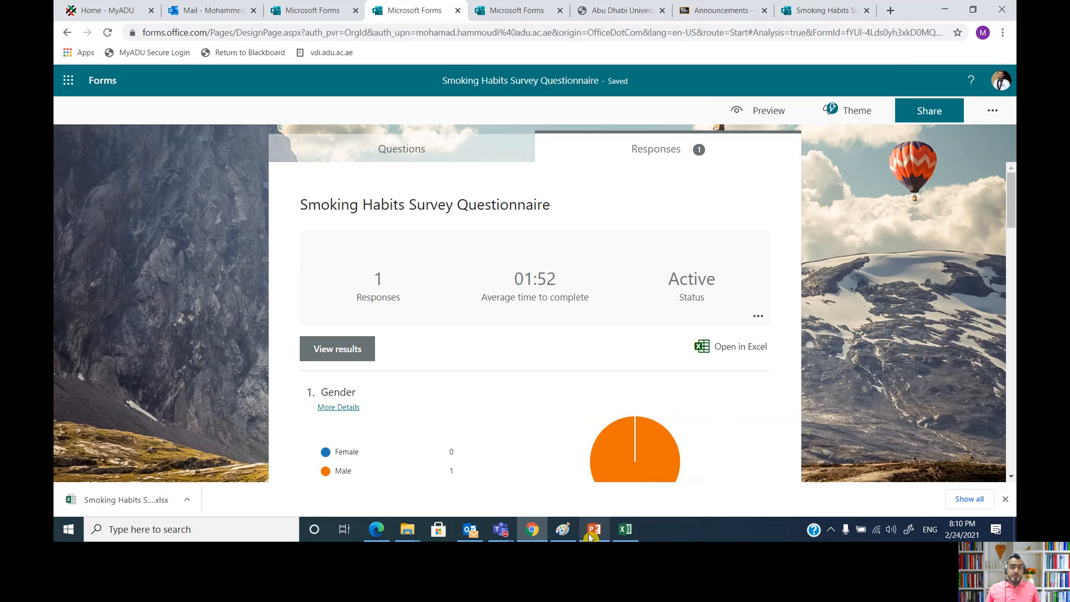
pyautogui.moveTo(592, 535)
pyautogui.click(602, 491)
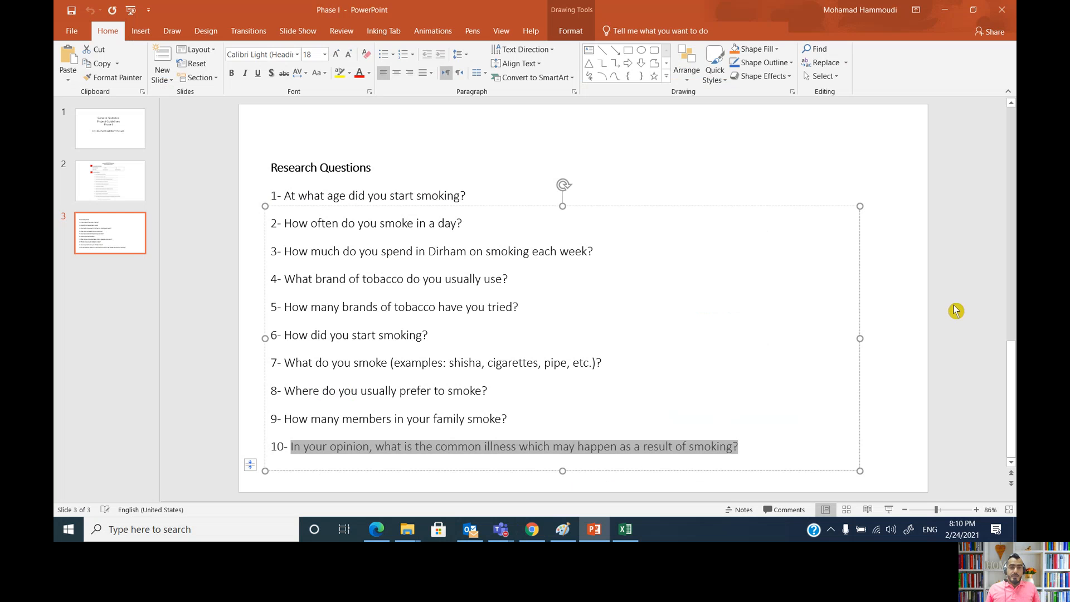
pyautogui.click(955, 310)
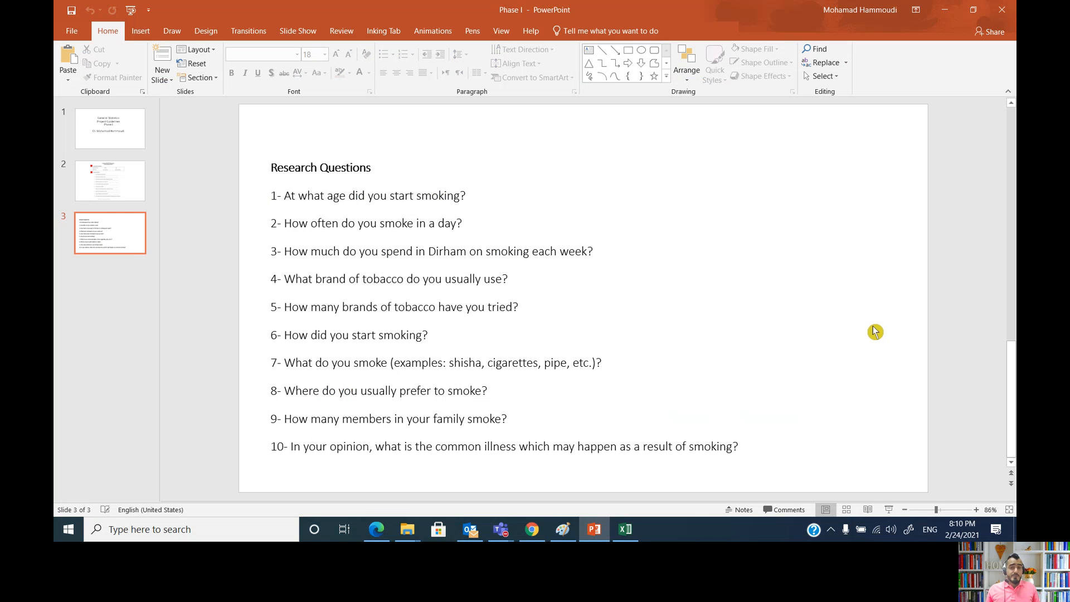